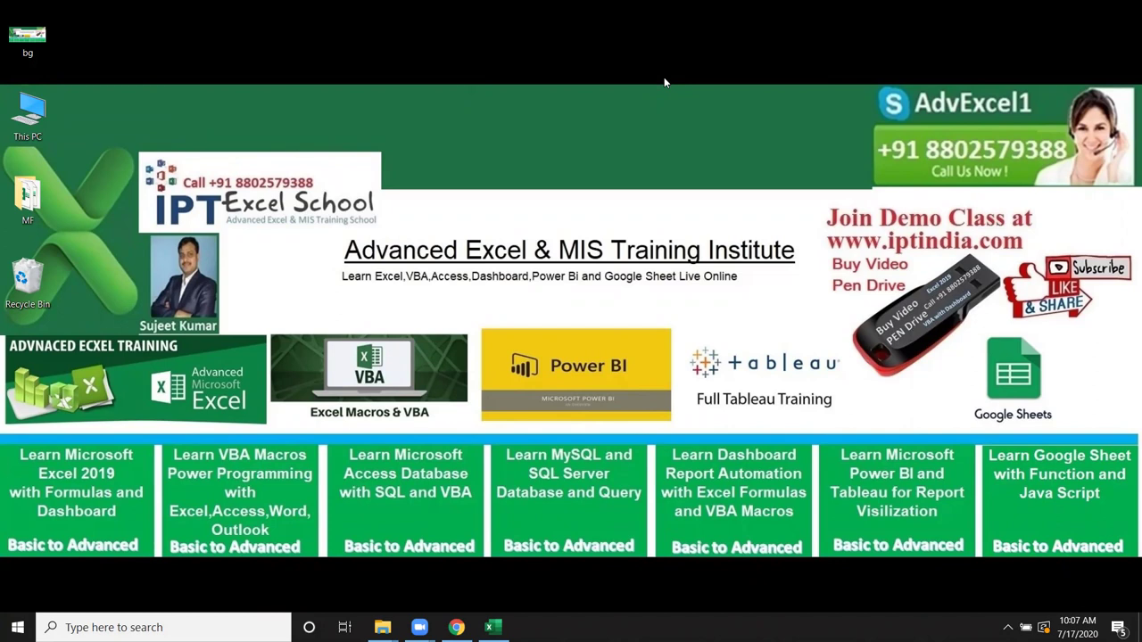
Step: Bring up the Book1 workbook and launch the Visual Basic editor from the Developer tab
click(489, 627)
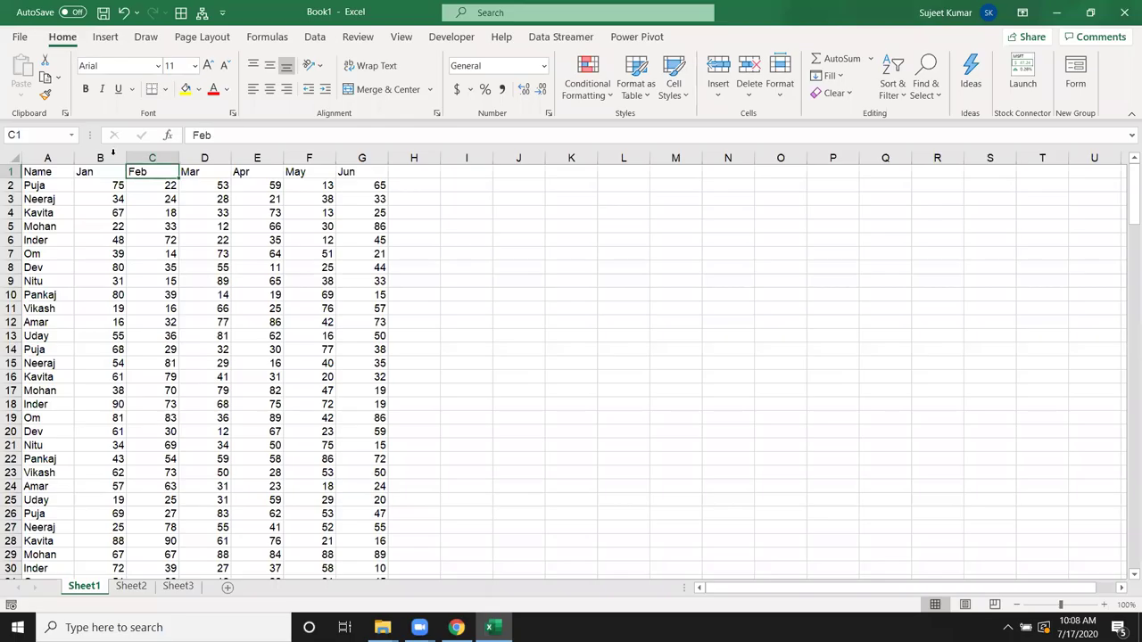
drag(43, 170, 373, 415)
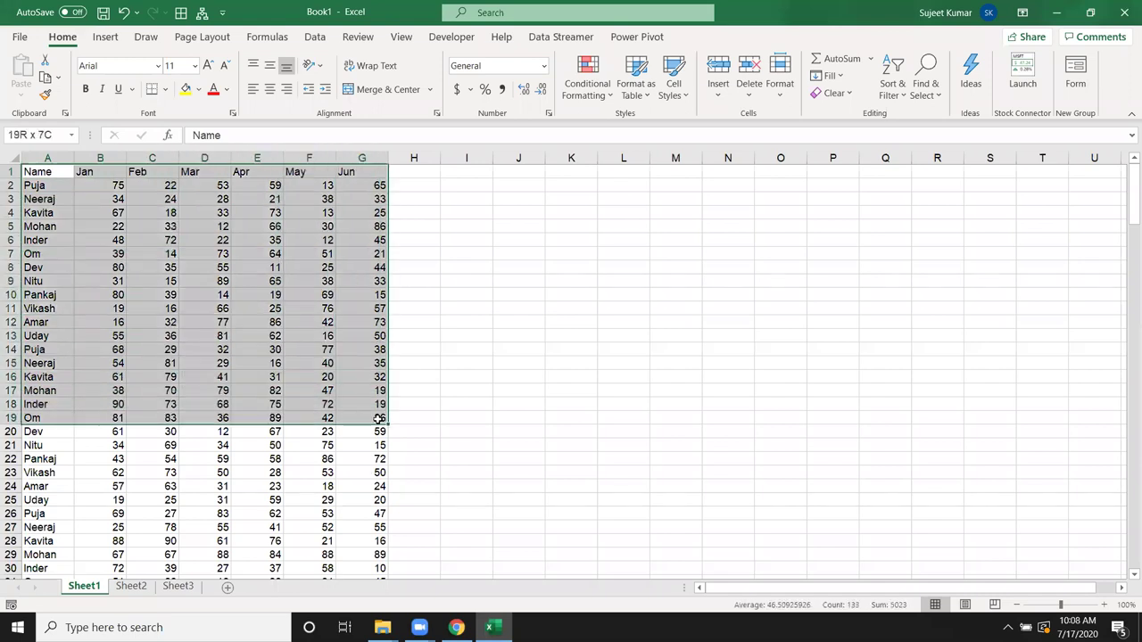
click(486, 279)
click(453, 39)
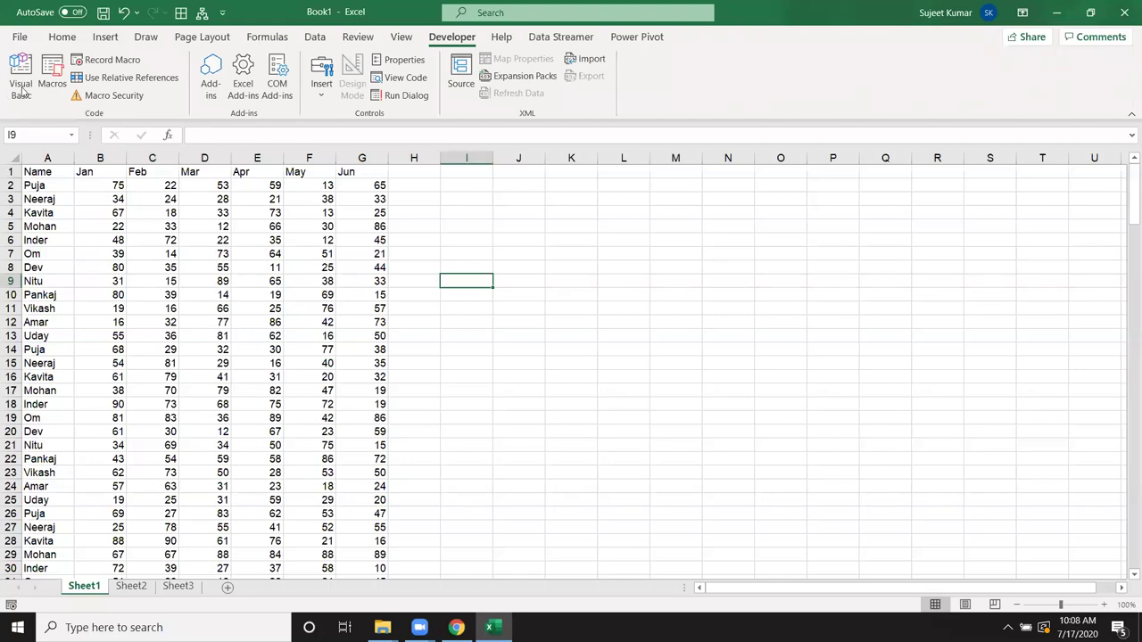
click(217, 197)
click(380, 202)
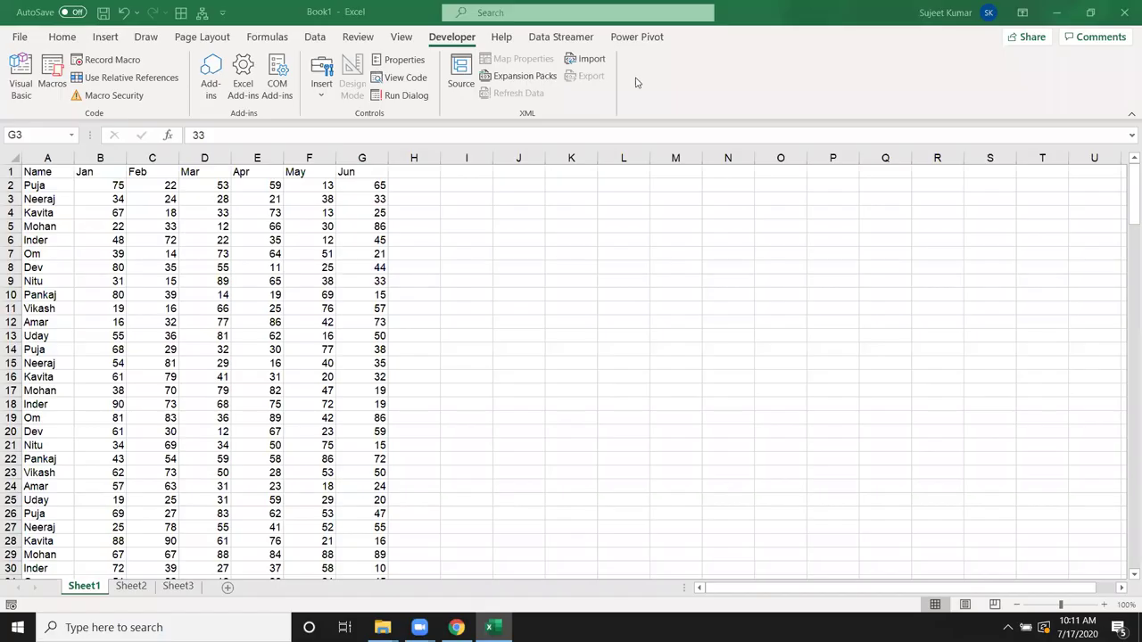
click(285, 226)
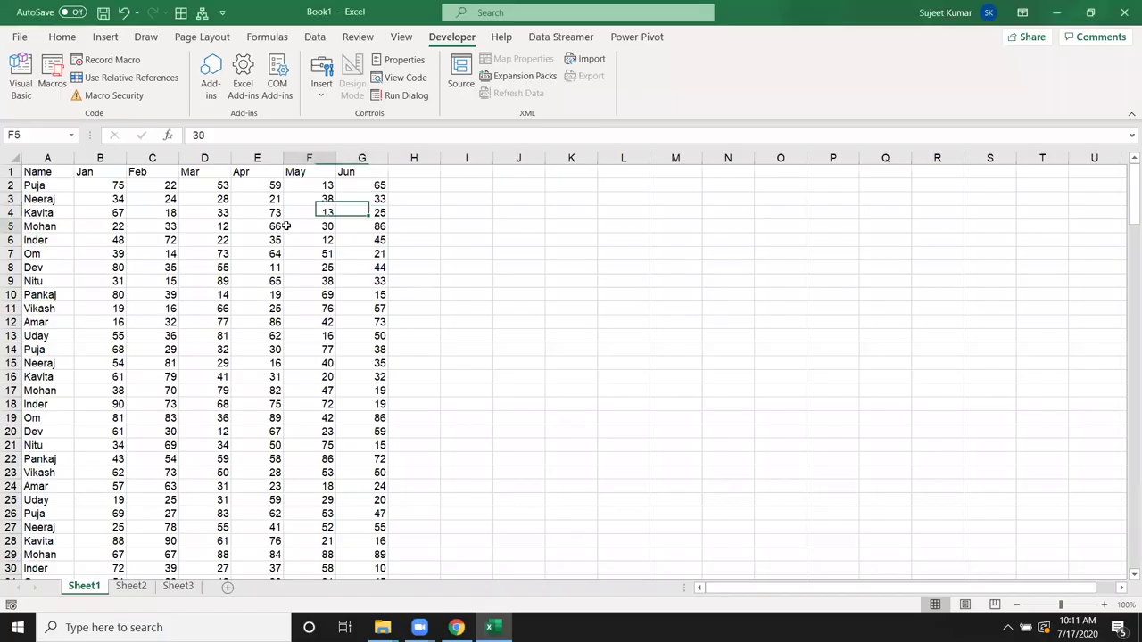
click(23, 76)
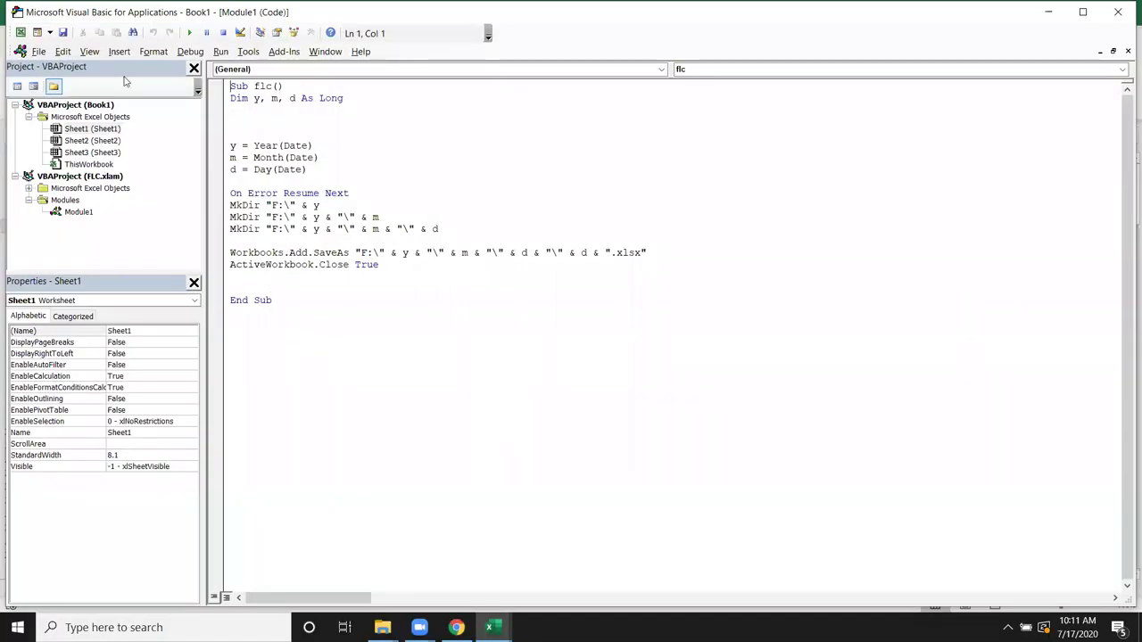
Step: Insert a new UserForm1, enlarge it to height 316.2, then return to the worksheet
click(122, 54)
click(125, 85)
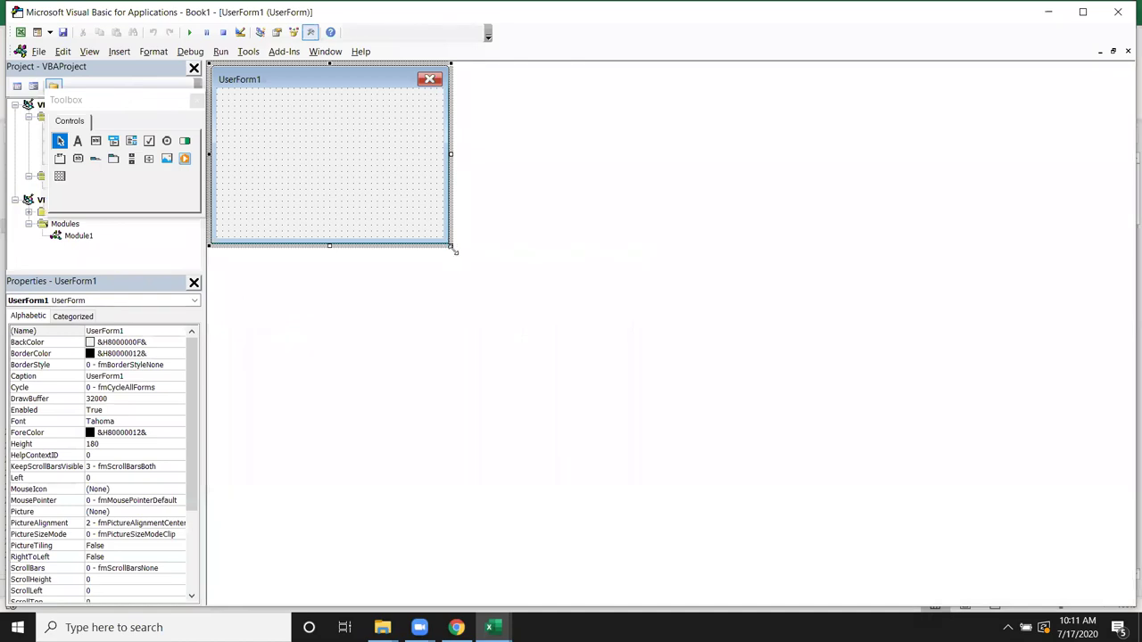
drag(454, 252, 683, 383)
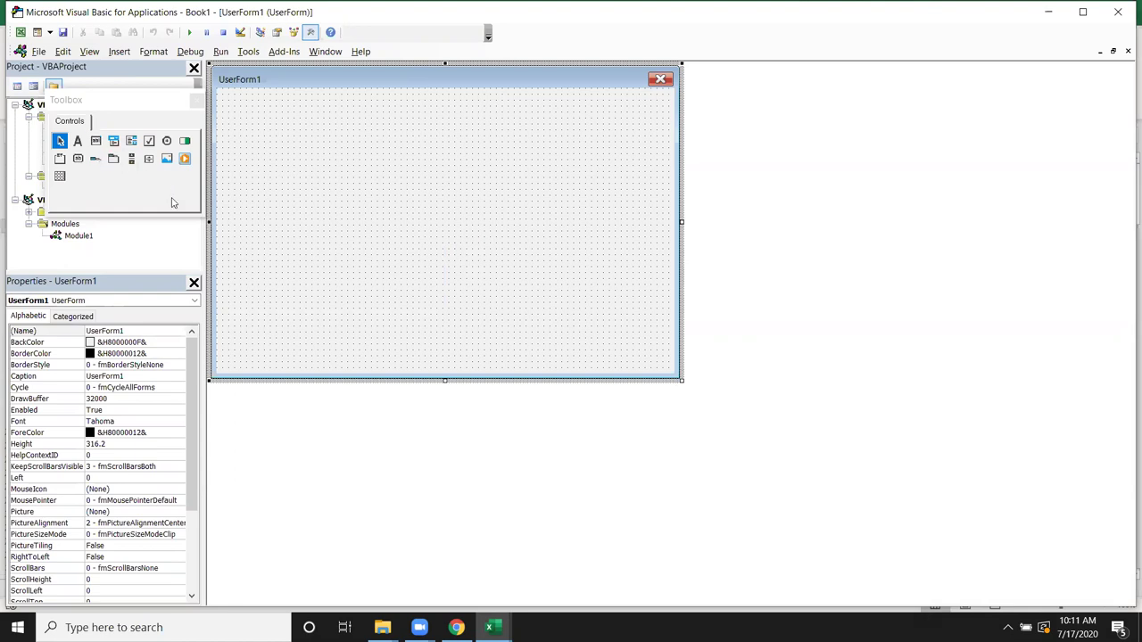
key(alt+F11)
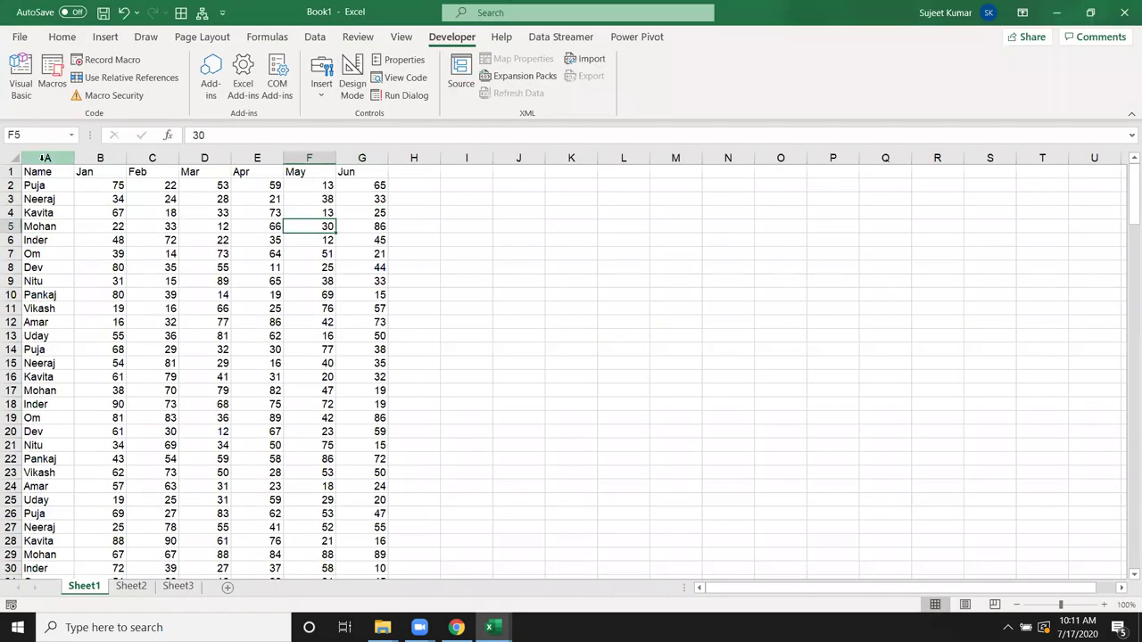
Step: Insert an ID column at A with numbers 1, 2… filled down the whole list
click(43, 158)
key(ctrl+shift+plus)
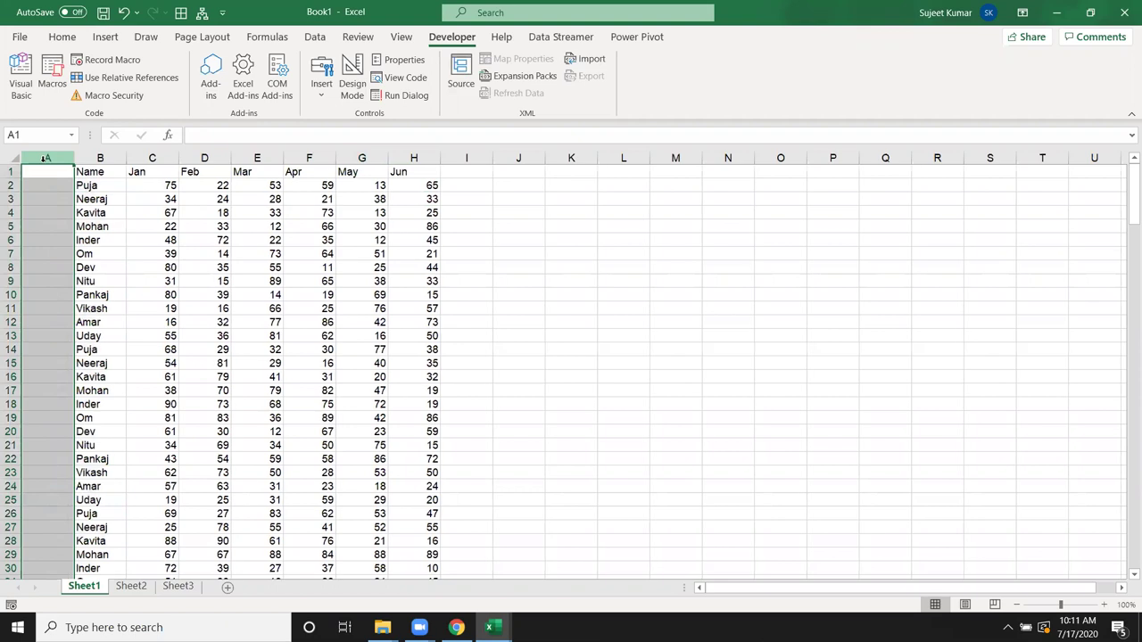
text(ID)
key(Return)
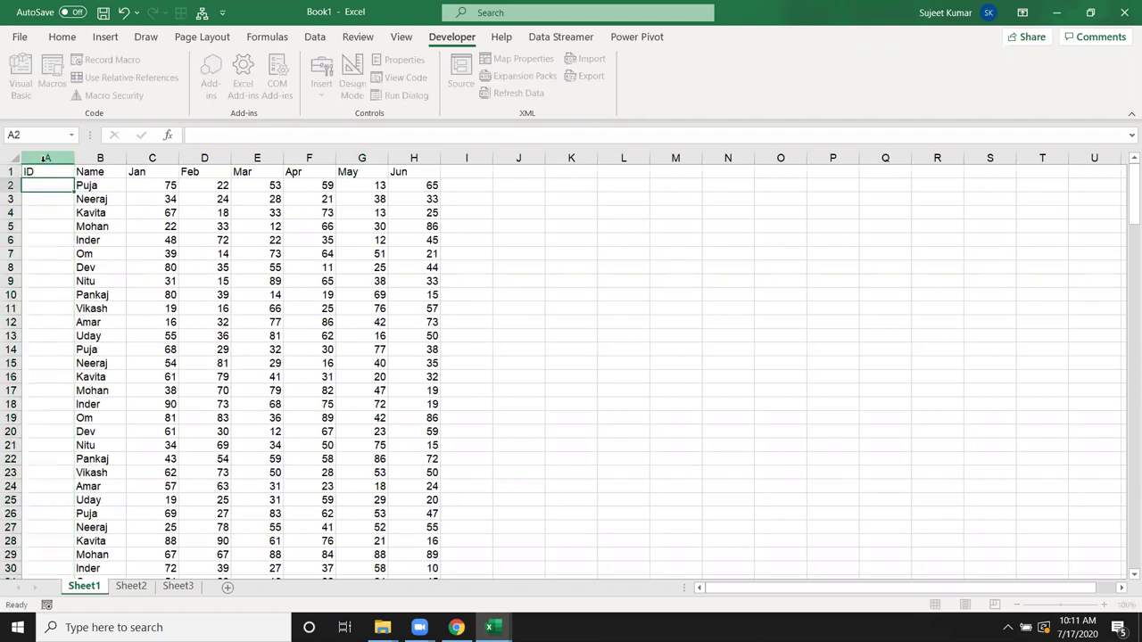
text(12)
key(Return)
text(2)
key(Return)
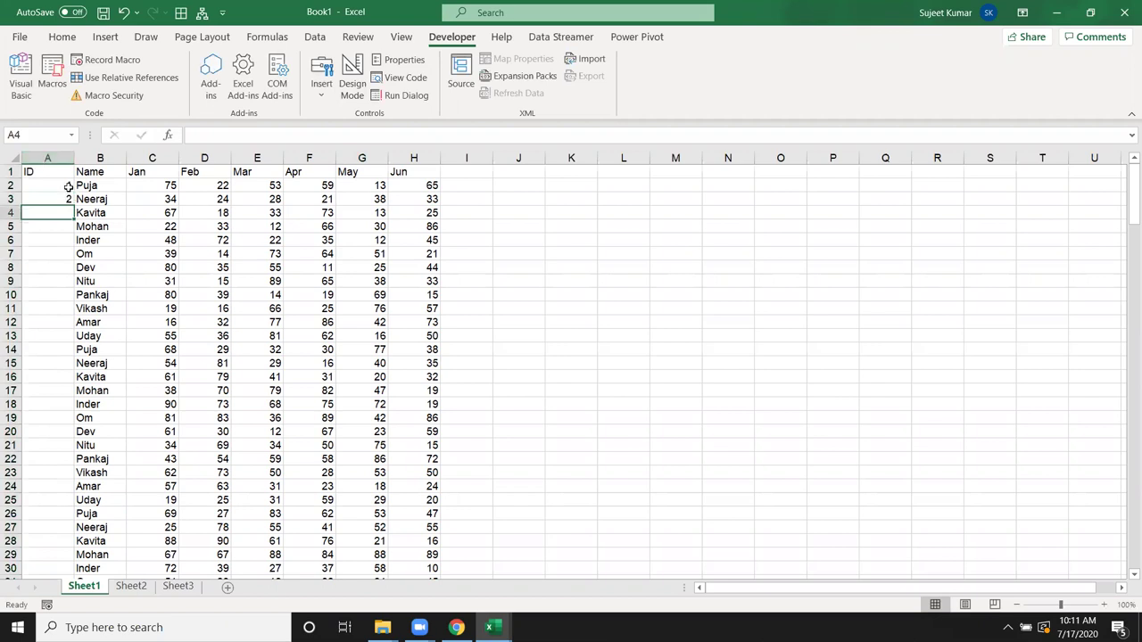
drag(68, 186, 67, 202)
double_click(74, 206)
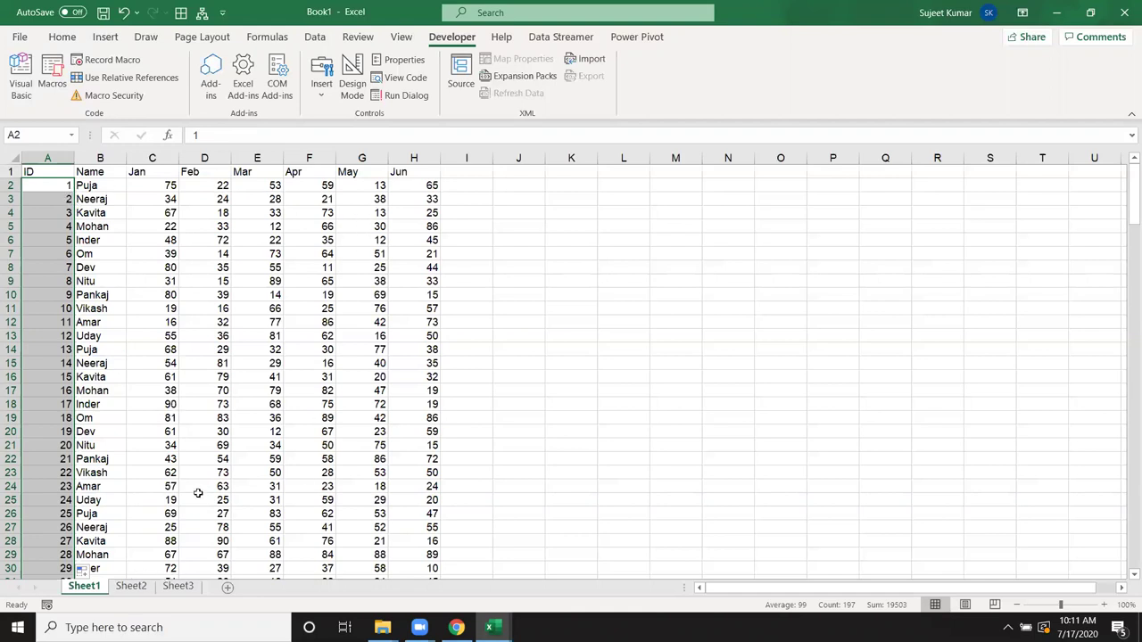
key(alt+F11)
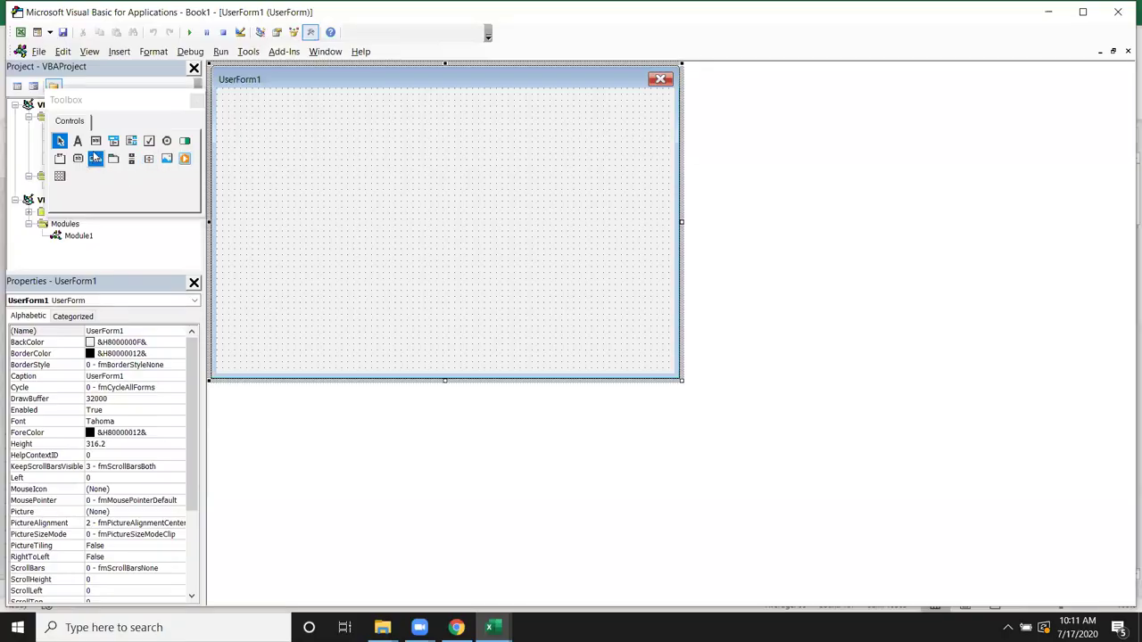
Step: Draw a text box near the top of UserForm1 with a fitted ID label on its left
click(96, 141)
drag(272, 105, 331, 119)
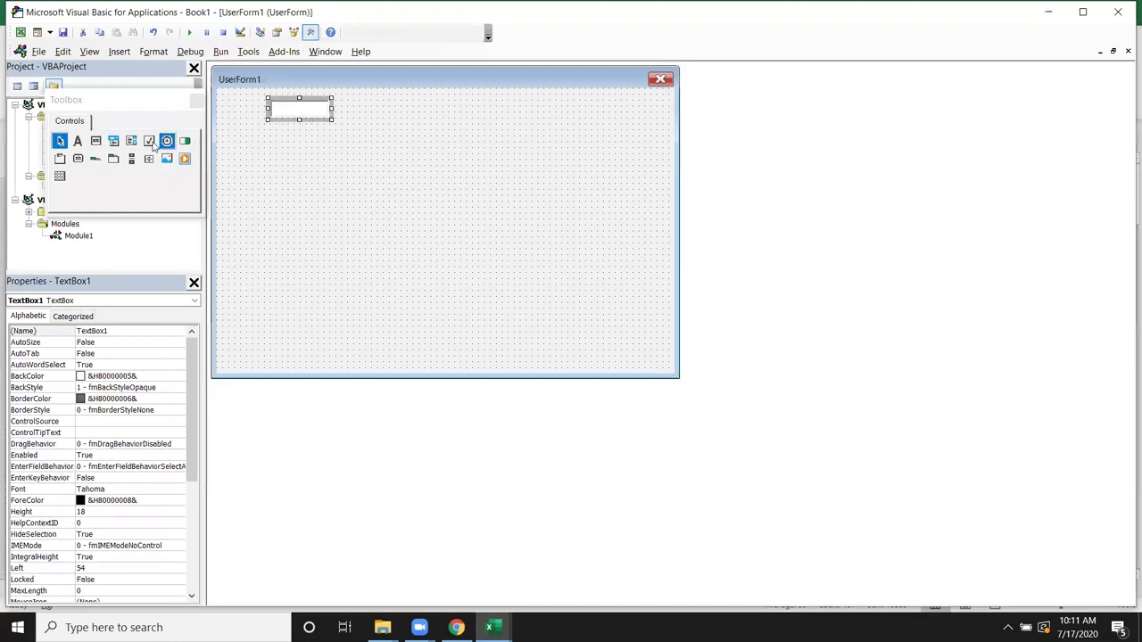
click(78, 141)
drag(224, 96, 261, 119)
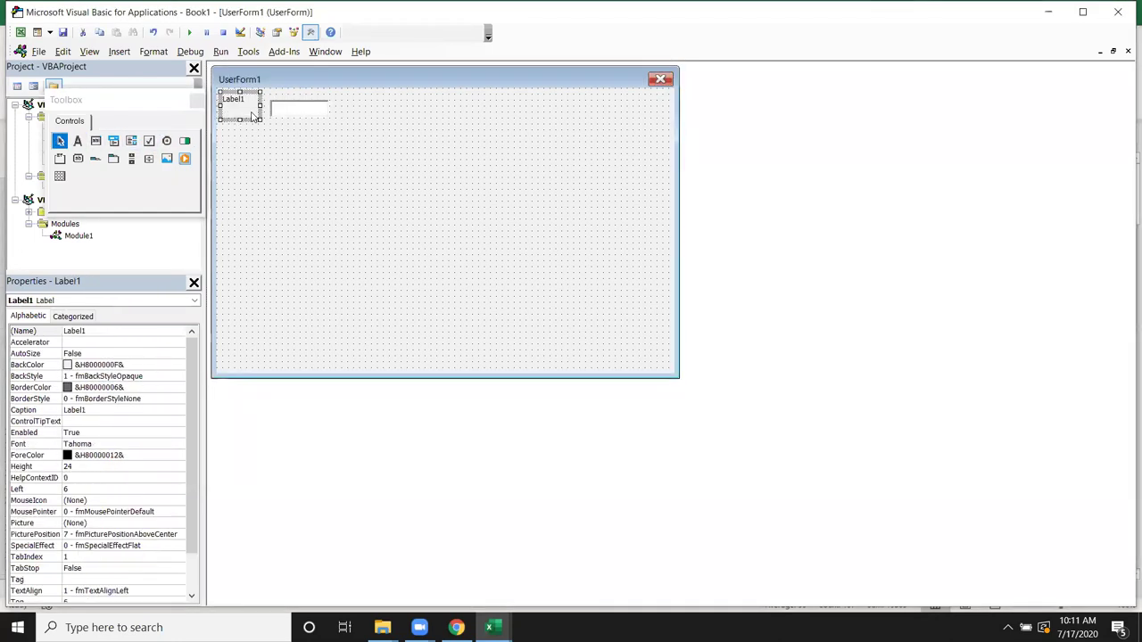
key(BackSpace)
key(BackSpace)
key(BackSpace)
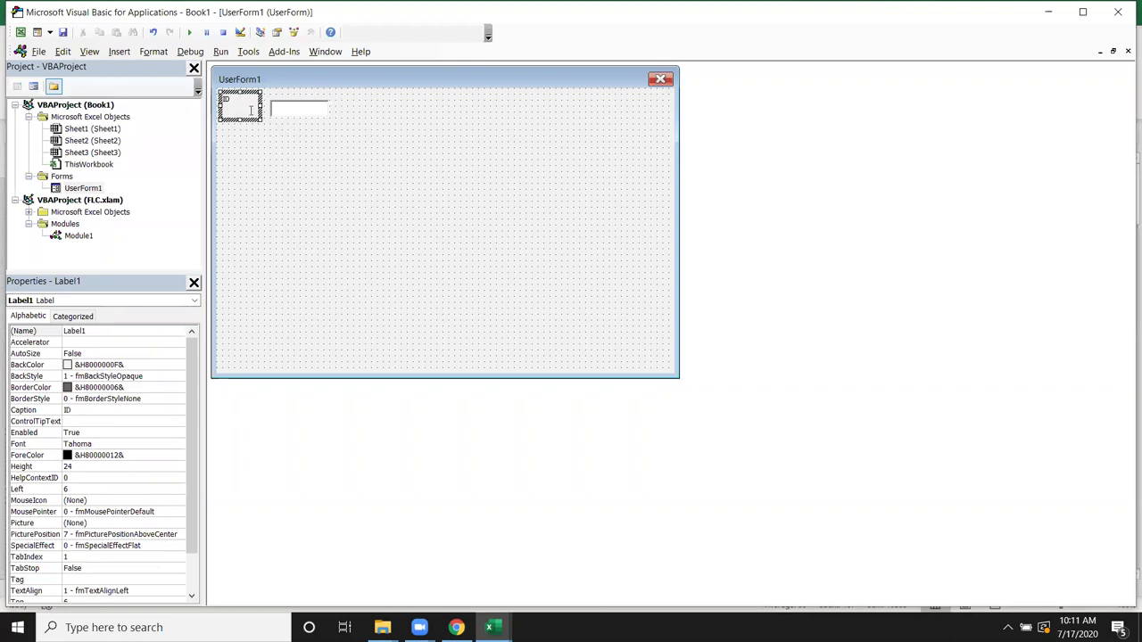
mouse_move(260, 118)
mouse_down()
mouse_move(235, 105)
mouse_move(252, 127)
mouse_move(244, 119)
mouse_up()
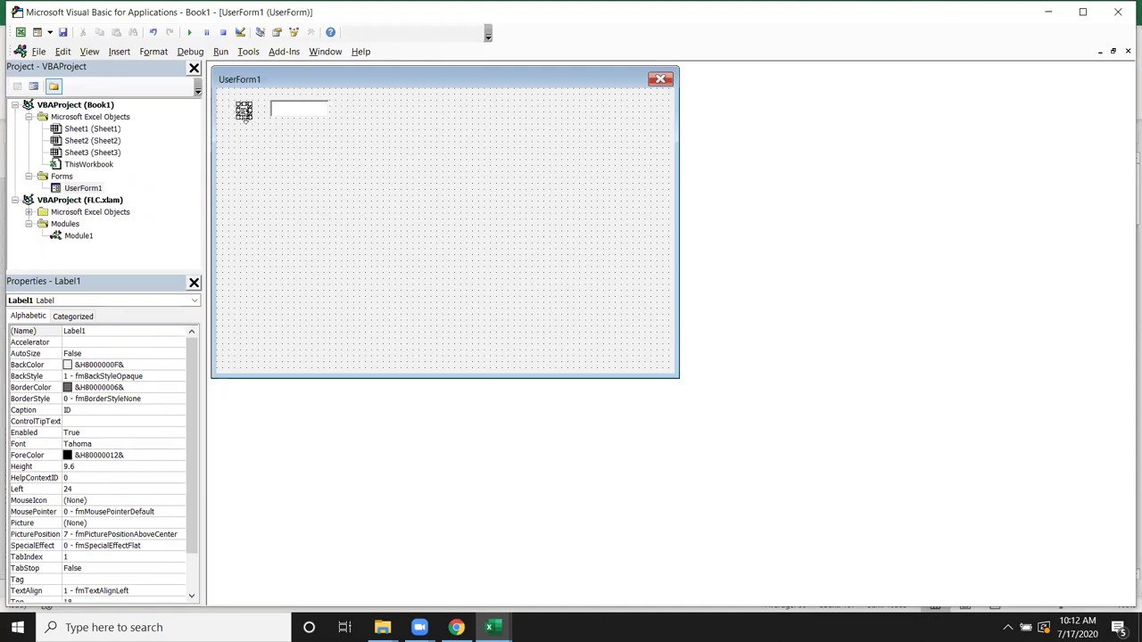
click(253, 143)
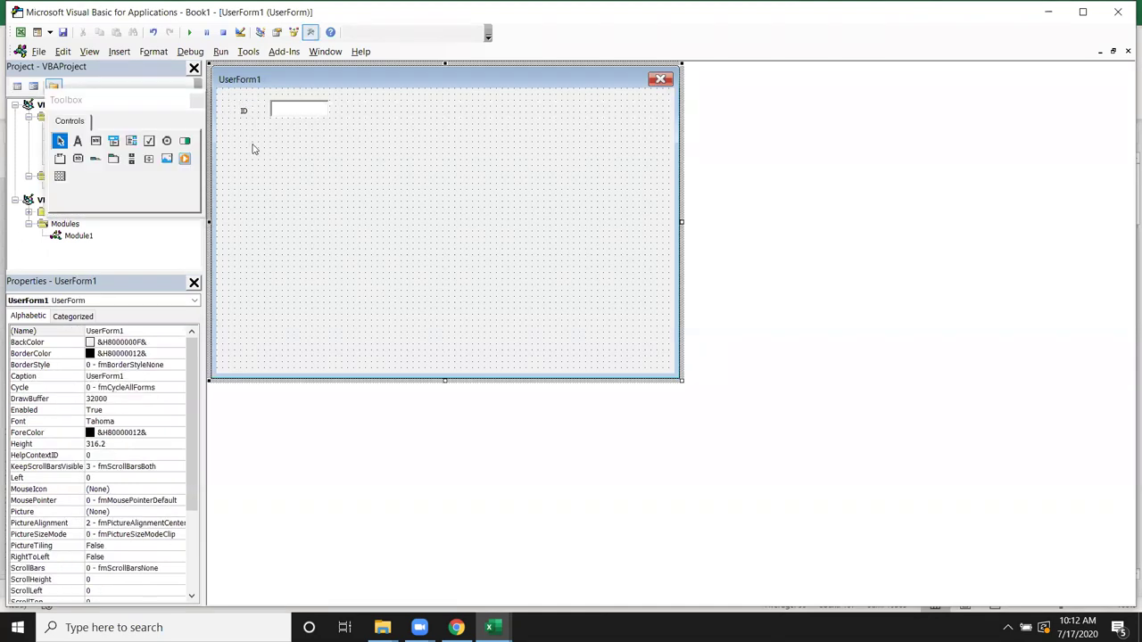
Step: Draw a wide text box for the name below the ID field
click(96, 140)
key(alt+F11)
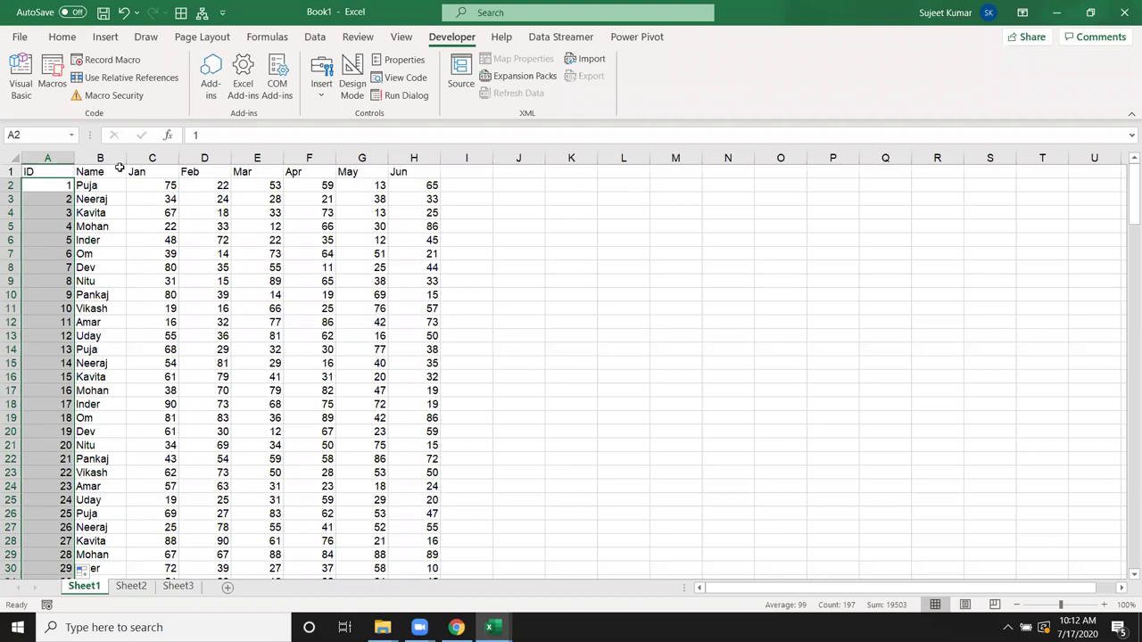
key(alt+F11)
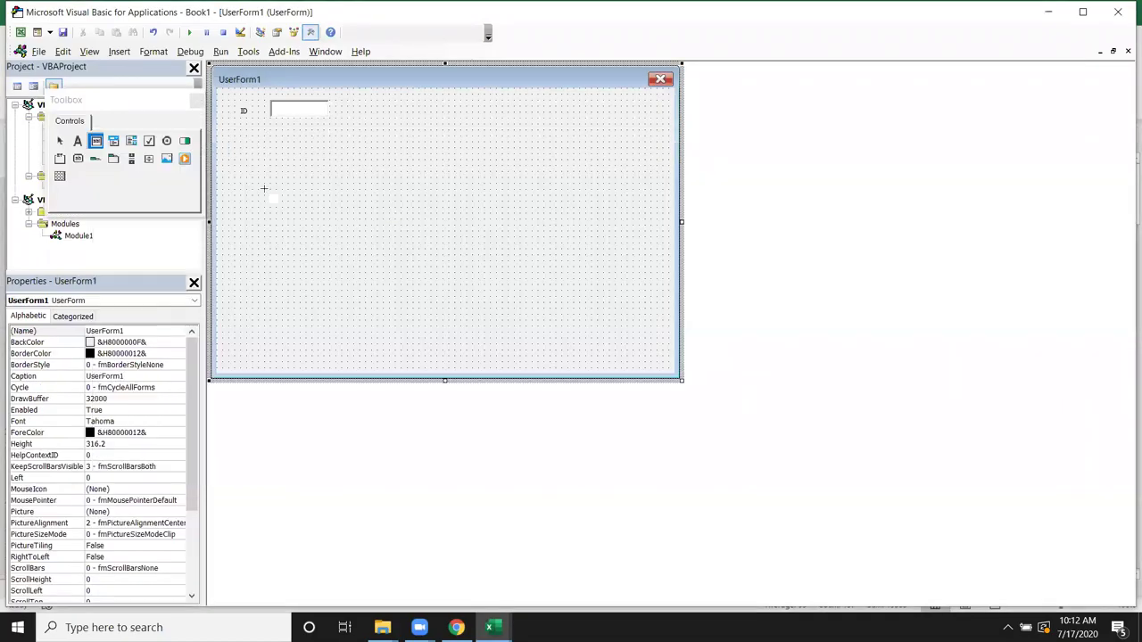
mouse_move(245, 153)
mouse_down()
mouse_move(452, 177)
mouse_move(434, 153)
mouse_up()
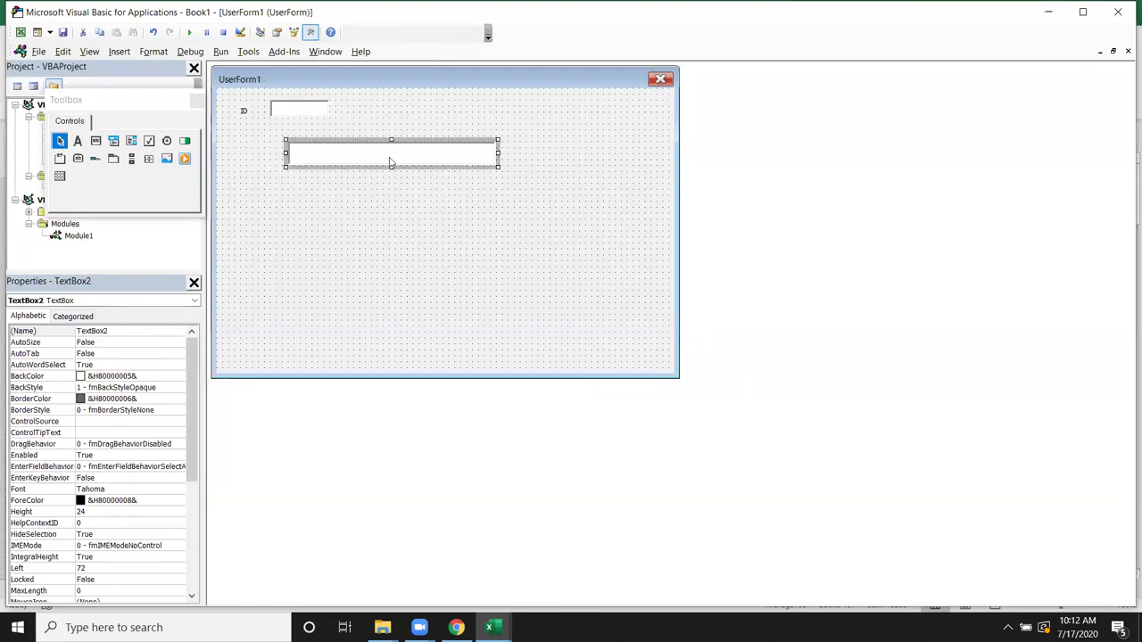
Step: Add a fitted Name label beside the wide box and draw the first box of a row beneath
click(77, 141)
drag(222, 142, 276, 166)
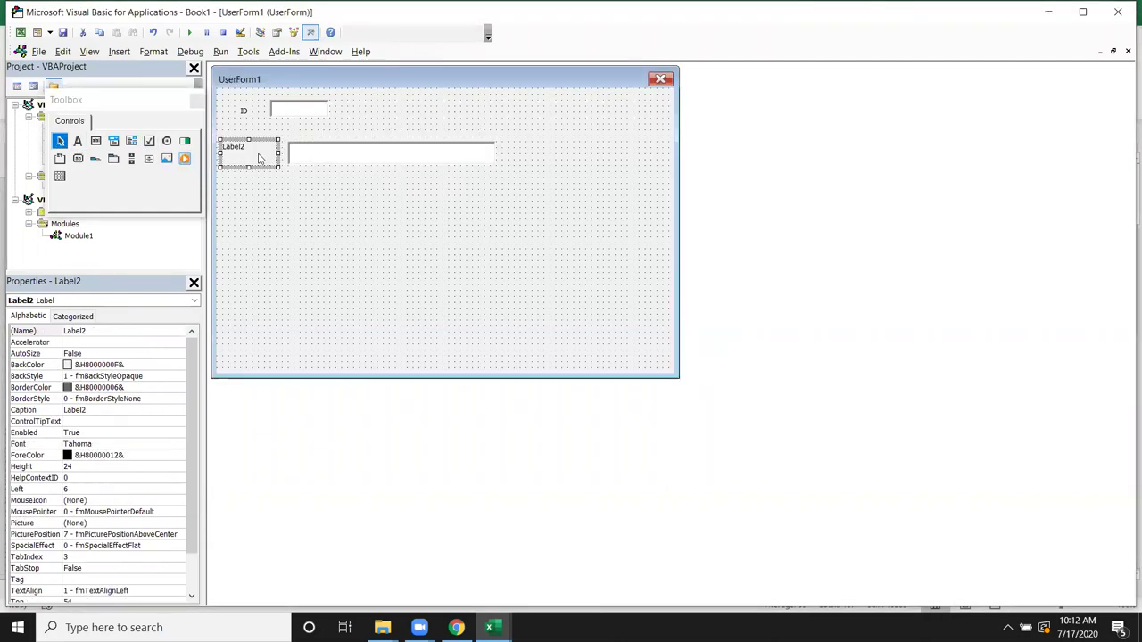
click(259, 153)
key(BackSpace)
key(BackSpace)
key(BackSpace)
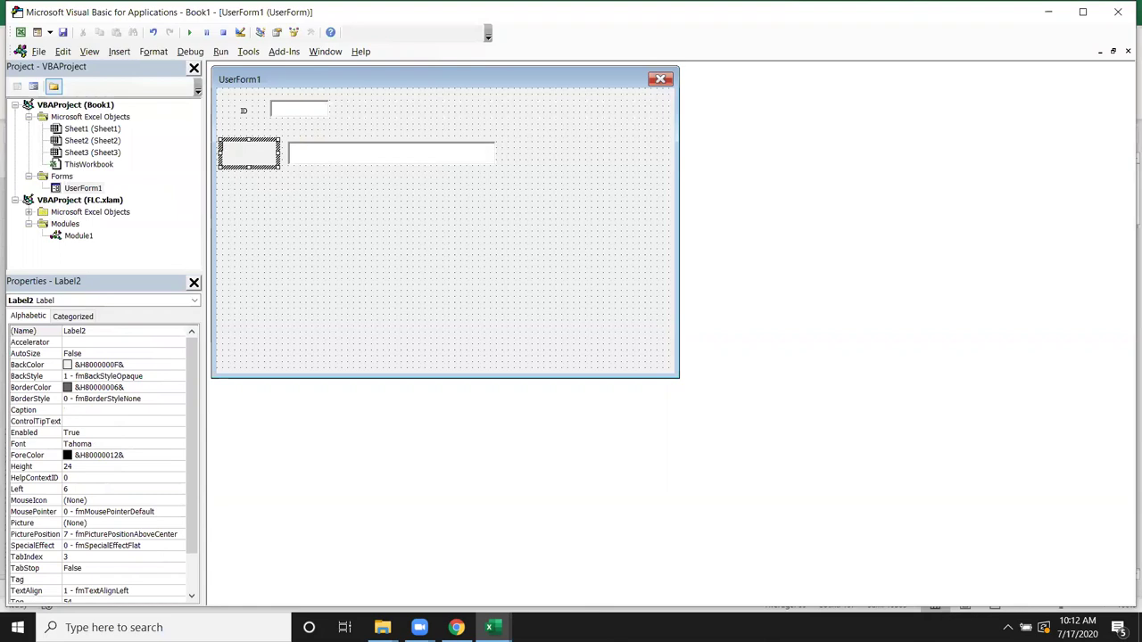
text(Name)
mouse_move(280, 168)
mouse_down()
mouse_move(242, 157)
mouse_move(273, 170)
mouse_up()
click(268, 184)
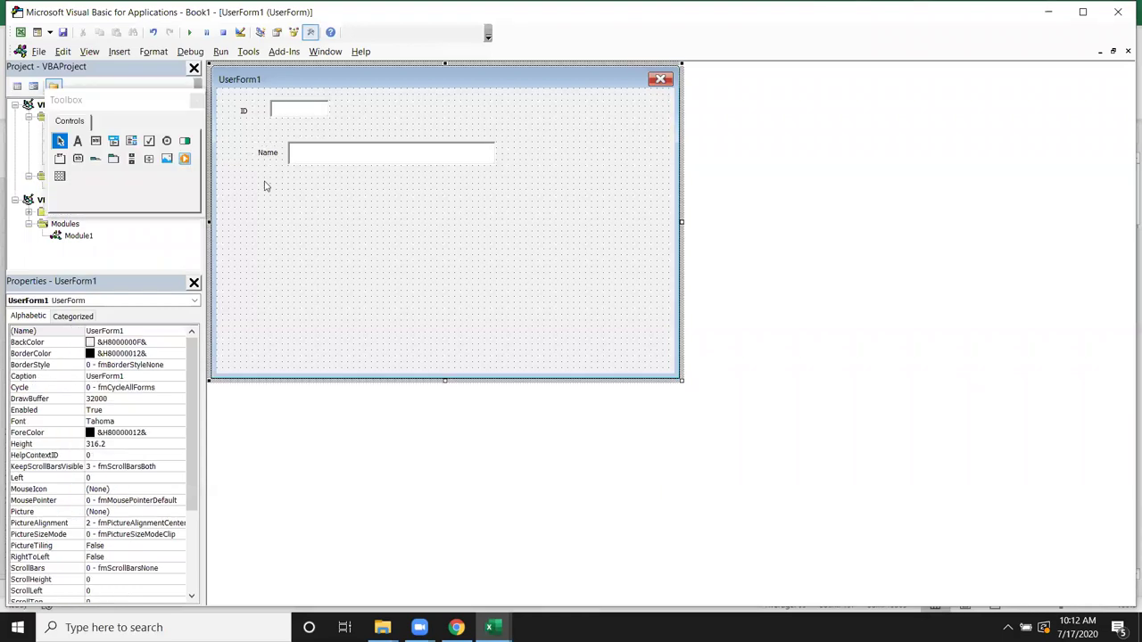
click(96, 141)
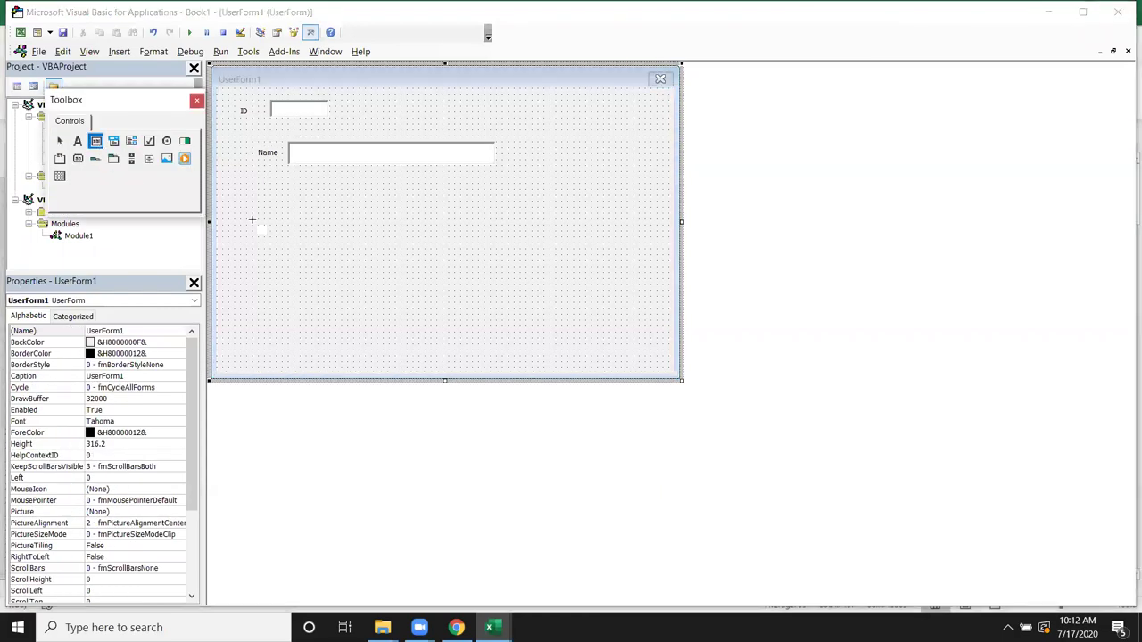
mouse_move(248, 209)
mouse_down()
mouse_move(313, 237)
mouse_move(612, 230)
mouse_up()
Step: Shift the row's text boxes left to even the spacing and add a sixth box at the end
key(alt+F11)
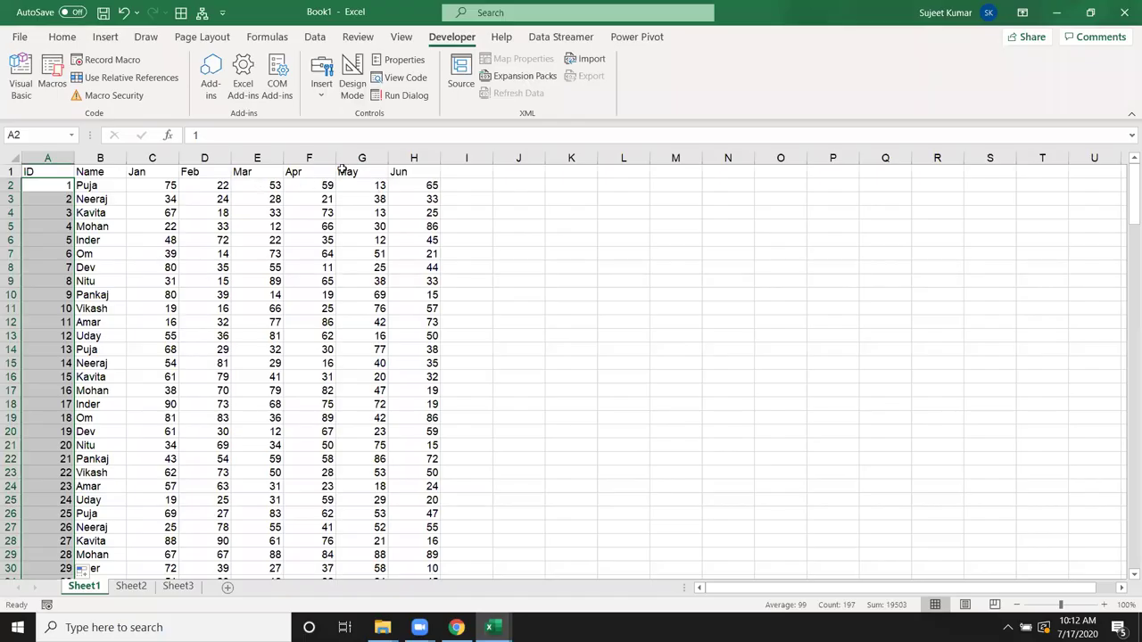
drag(152, 158, 426, 176)
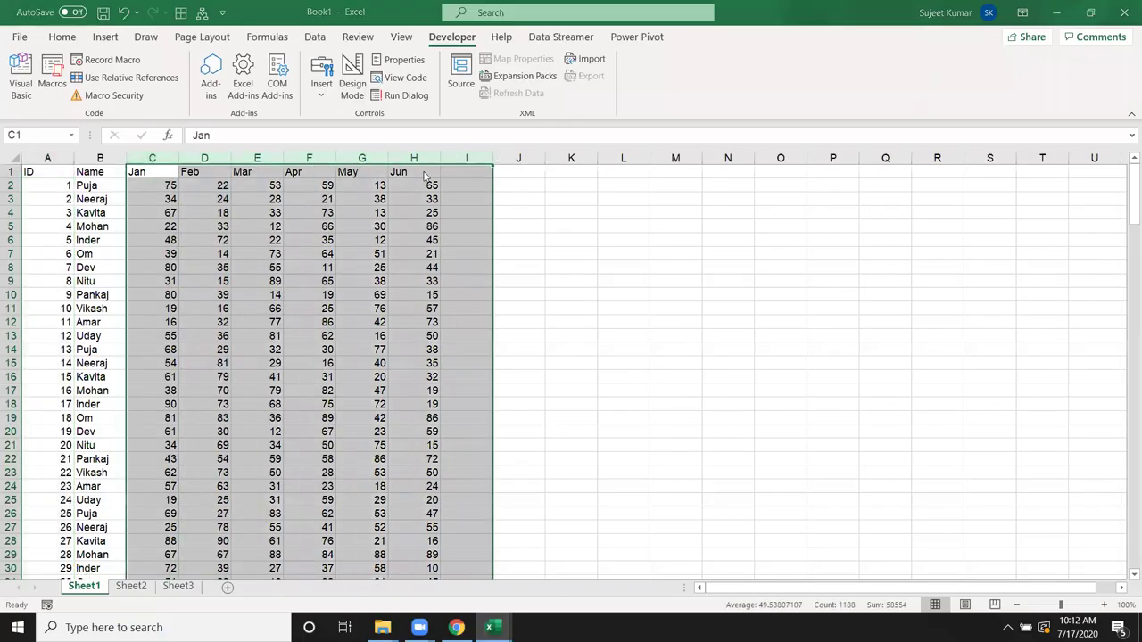
key(alt+F11)
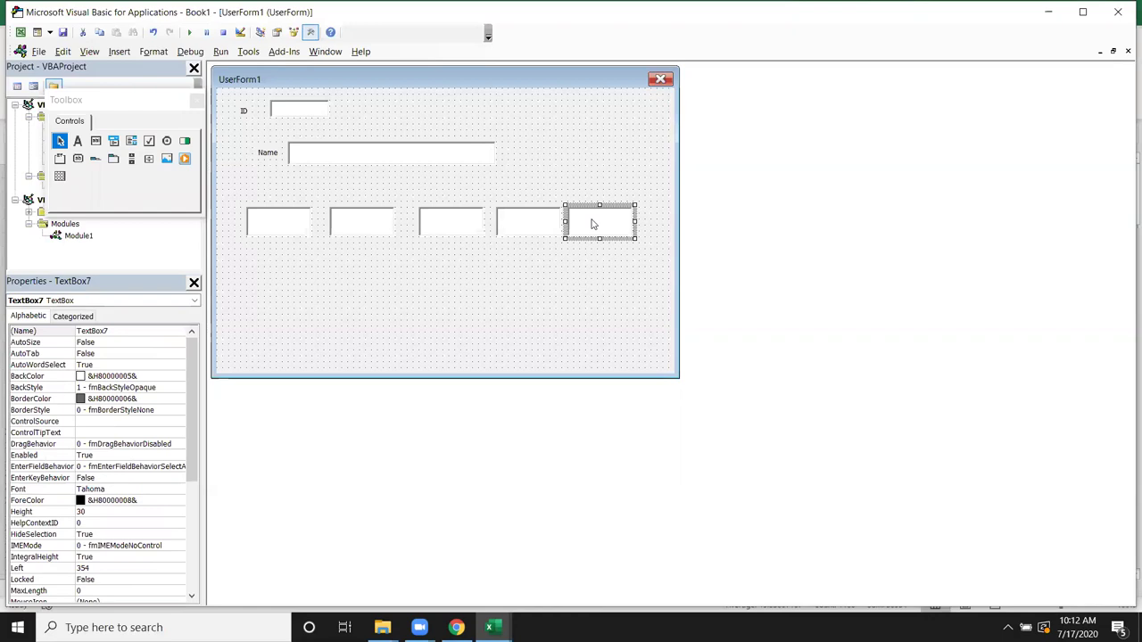
click(294, 223)
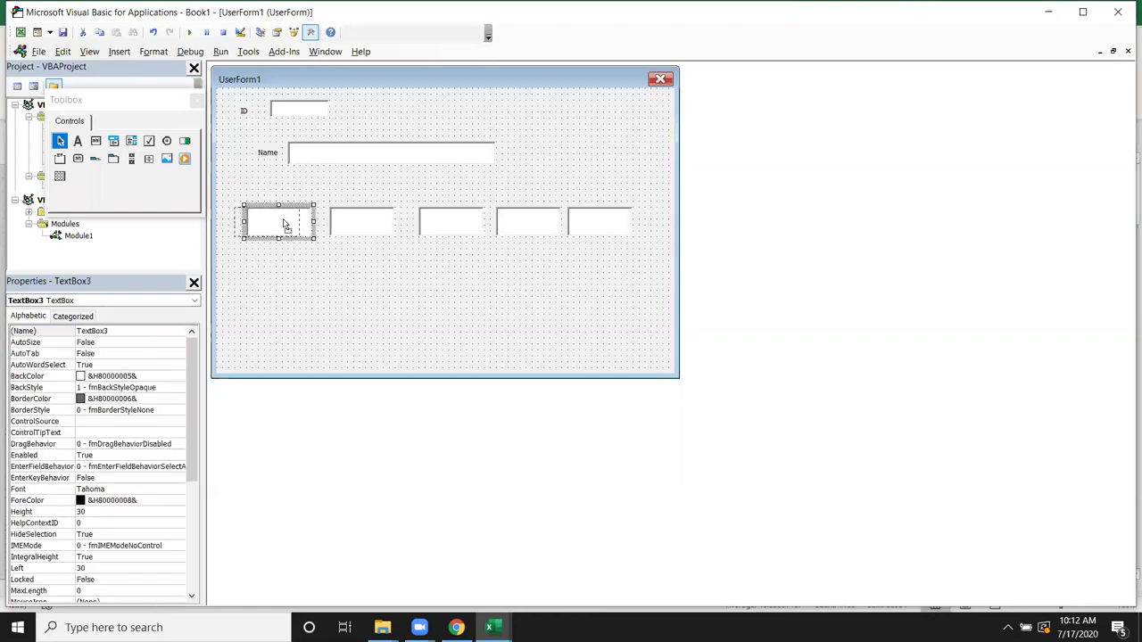
drag(284, 223, 266, 223)
click(340, 230)
drag(340, 231, 327, 234)
drag(431, 225, 386, 225)
drag(505, 222, 455, 229)
mouse_move(587, 223)
mouse_down()
mouse_move(535, 228)
mouse_move(613, 227)
mouse_up()
click(564, 254)
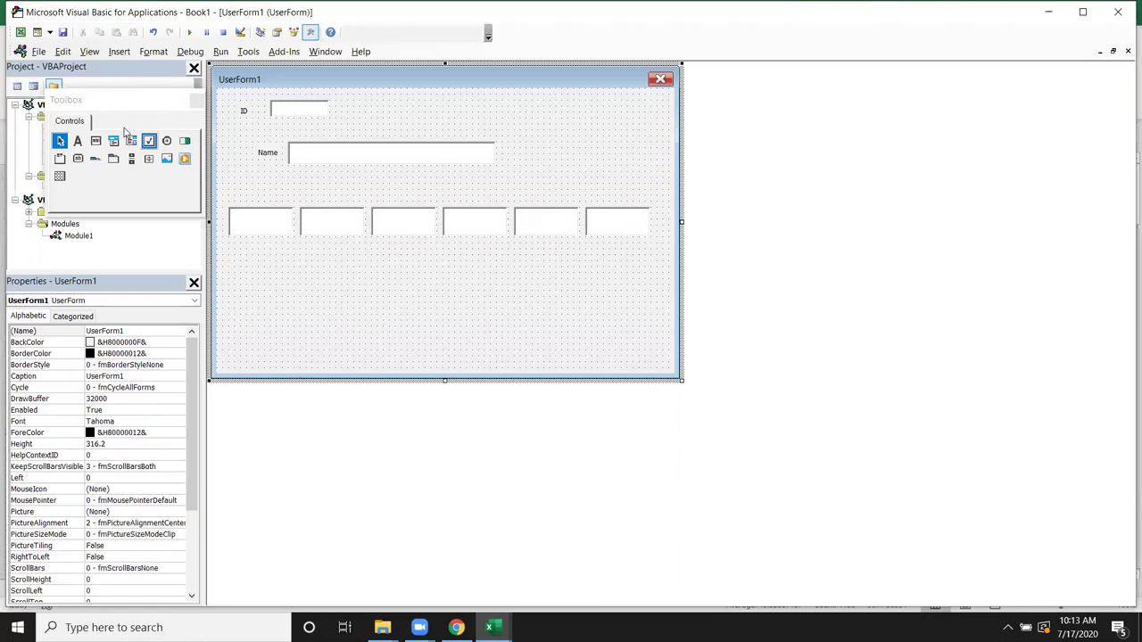
Step: Draw a label captioned JAN above the first box, sized to fit and nudged into place
click(78, 145)
drag(230, 186, 278, 200)
click(248, 189)
key(BackSpace)
key(BackSpace)
key(BackSpace)
text(JAN)
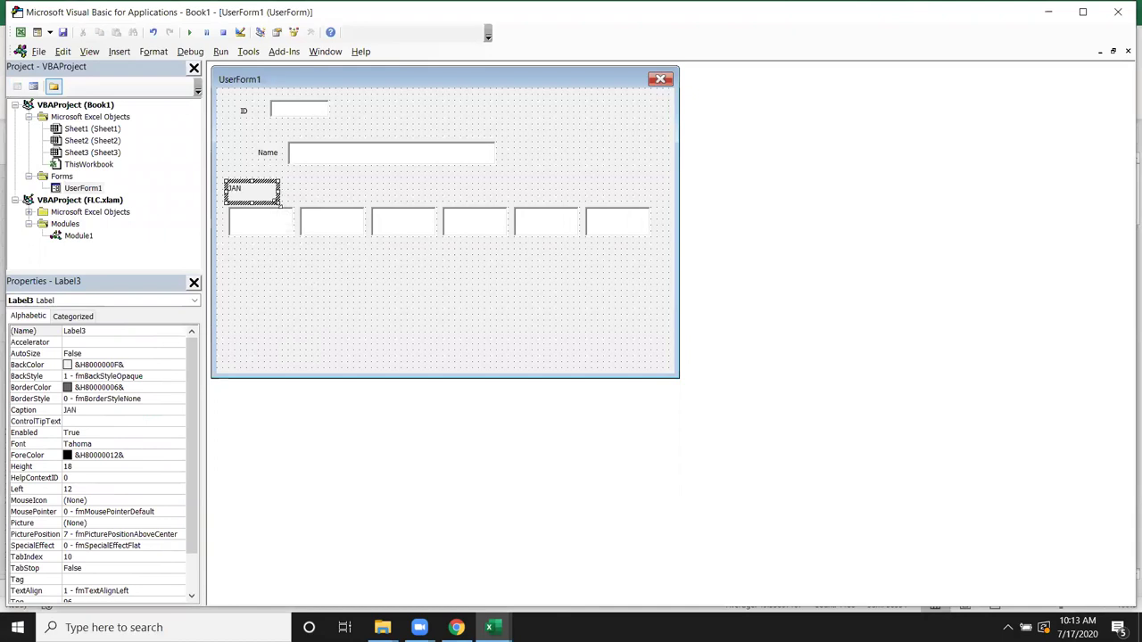
double_click(280, 205)
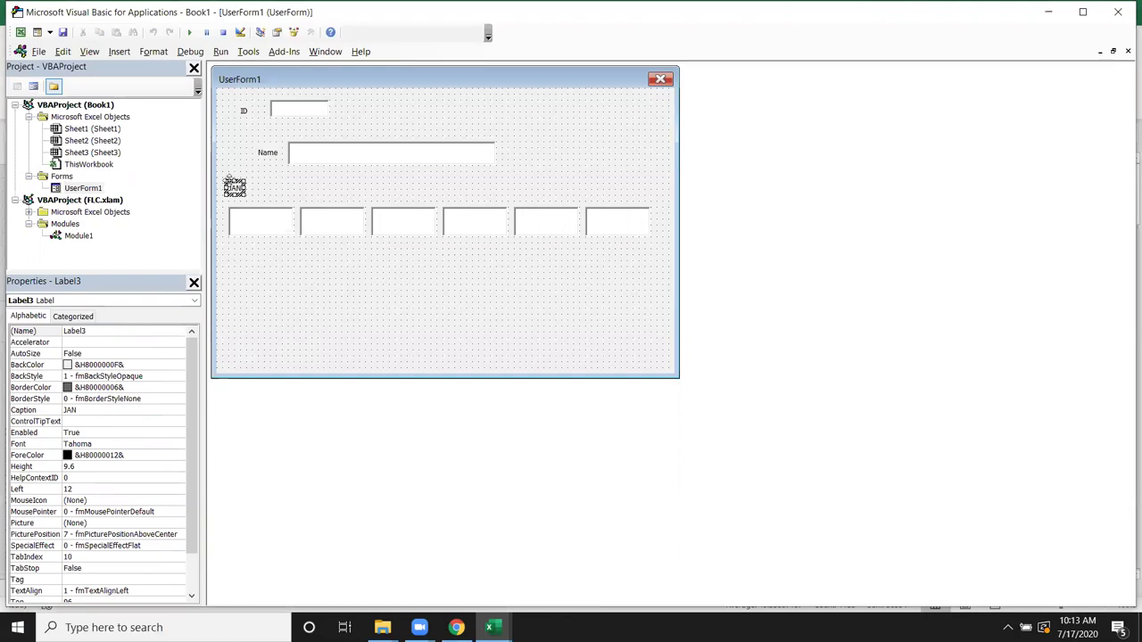
drag(234, 187, 234, 193)
Step: Copy the JAN label above each of the remaining five boxes
drag(314, 194, 312, 189)
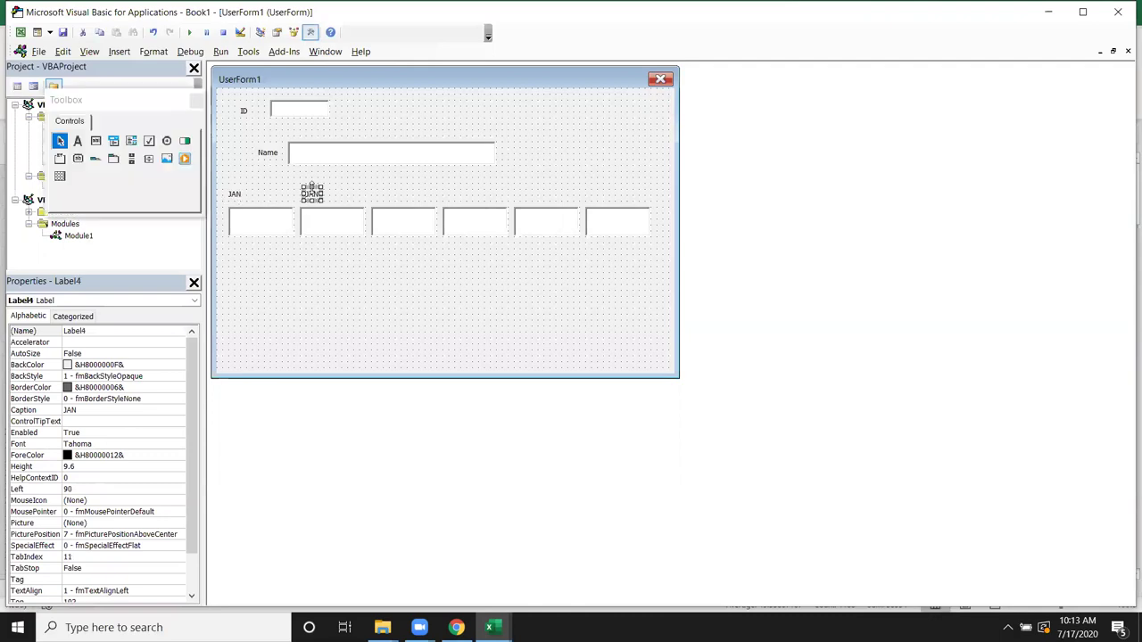
drag(311, 184, 373, 204)
key(ctrl+z)
click(388, 204)
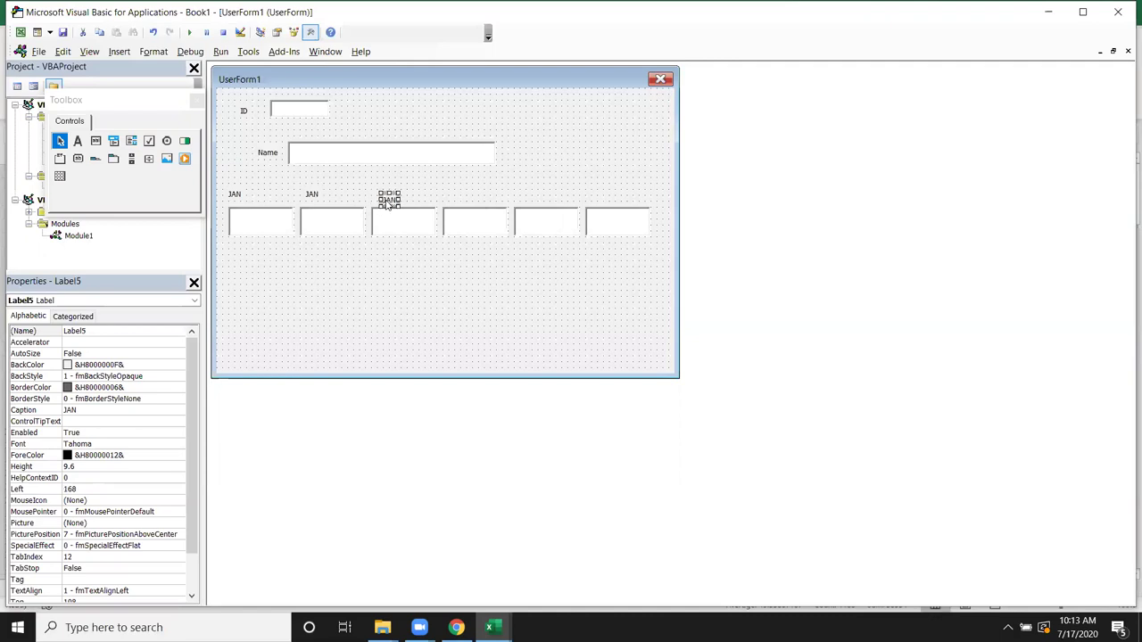
drag(464, 204, 610, 201)
Step: Recaption the second and third labels FEB and MAR
click(312, 196)
drag(327, 200, 324, 202)
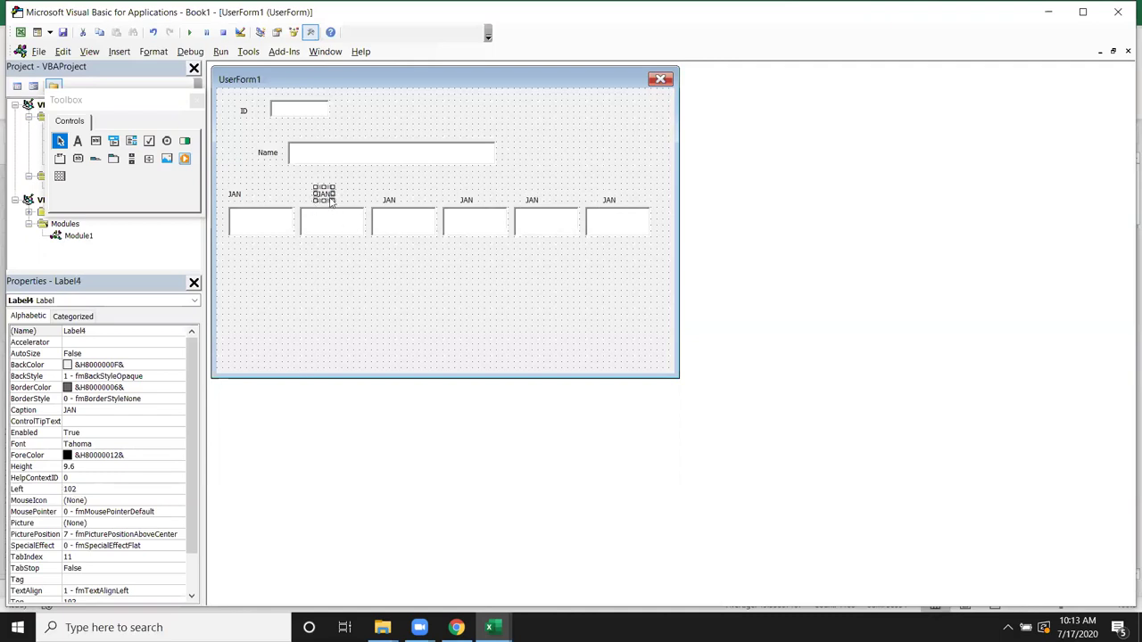
double_click(324, 195)
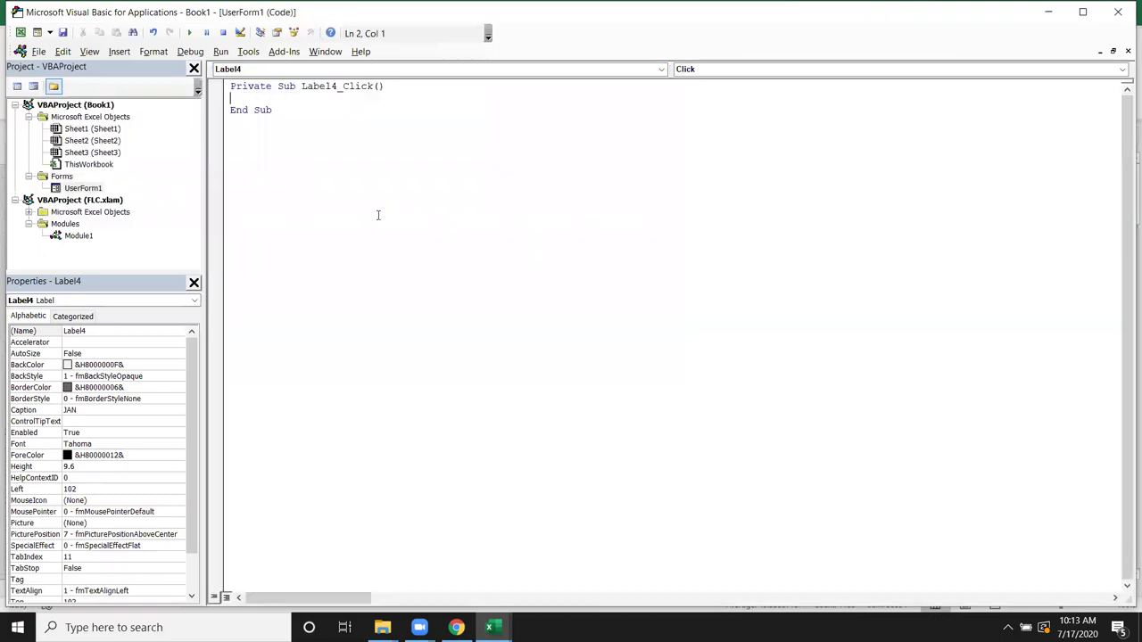
double_click(86, 189)
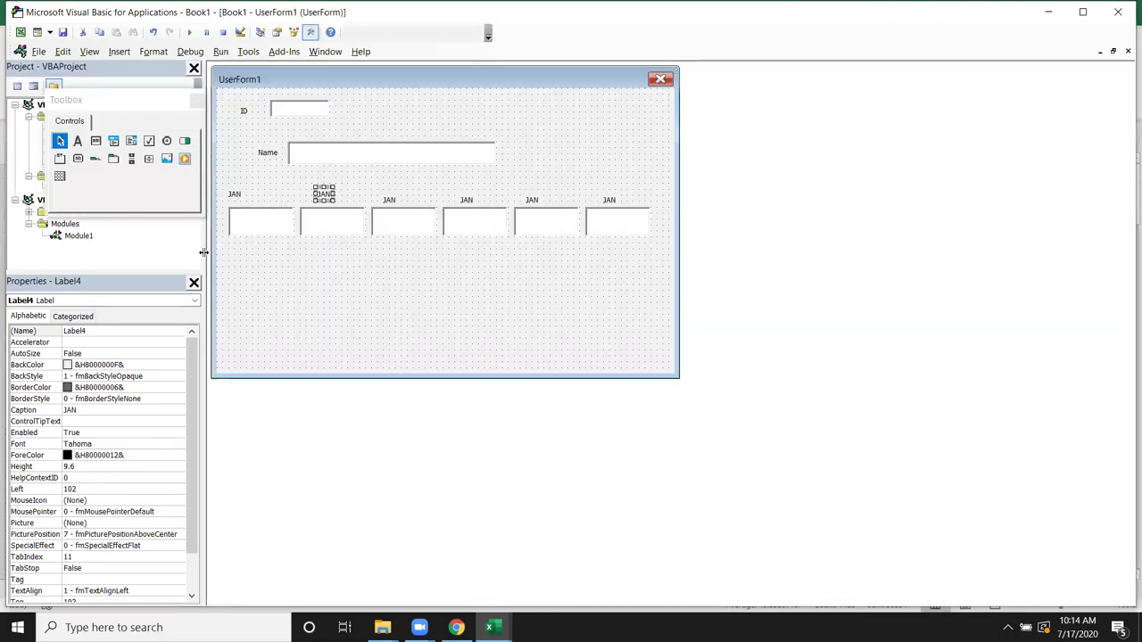
click(100, 417)
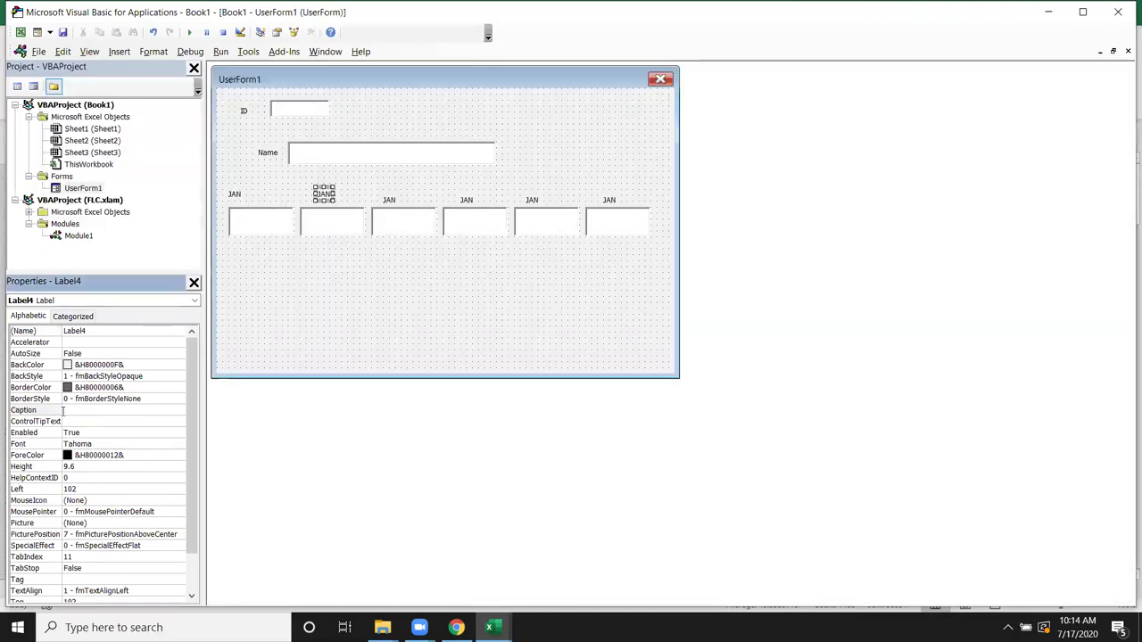
text(FEB)
click(394, 203)
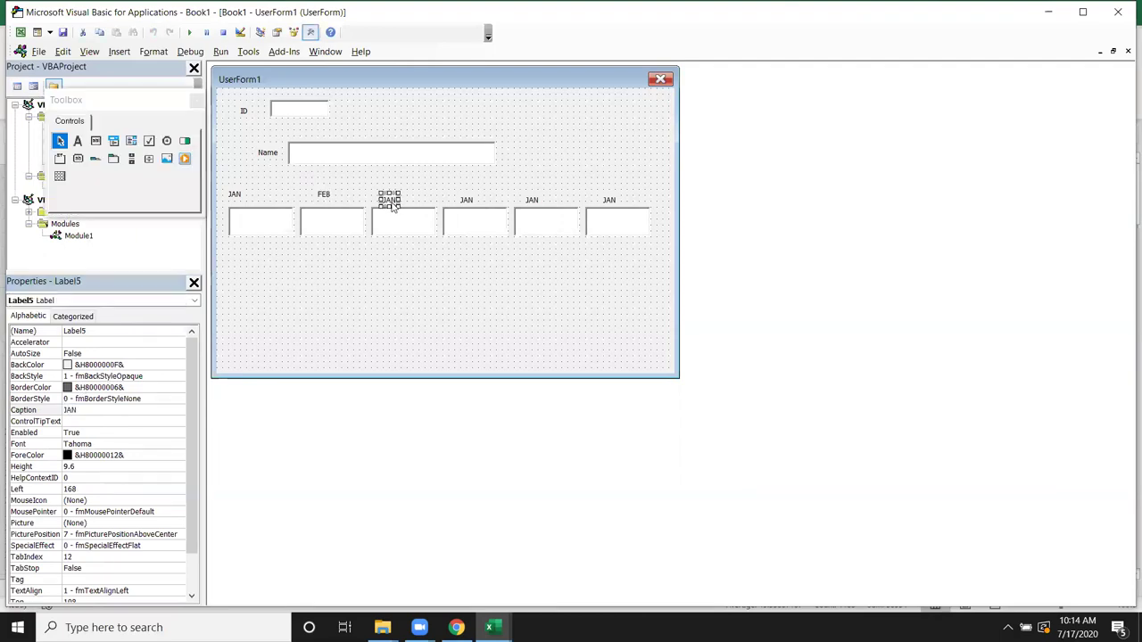
double_click(87, 409)
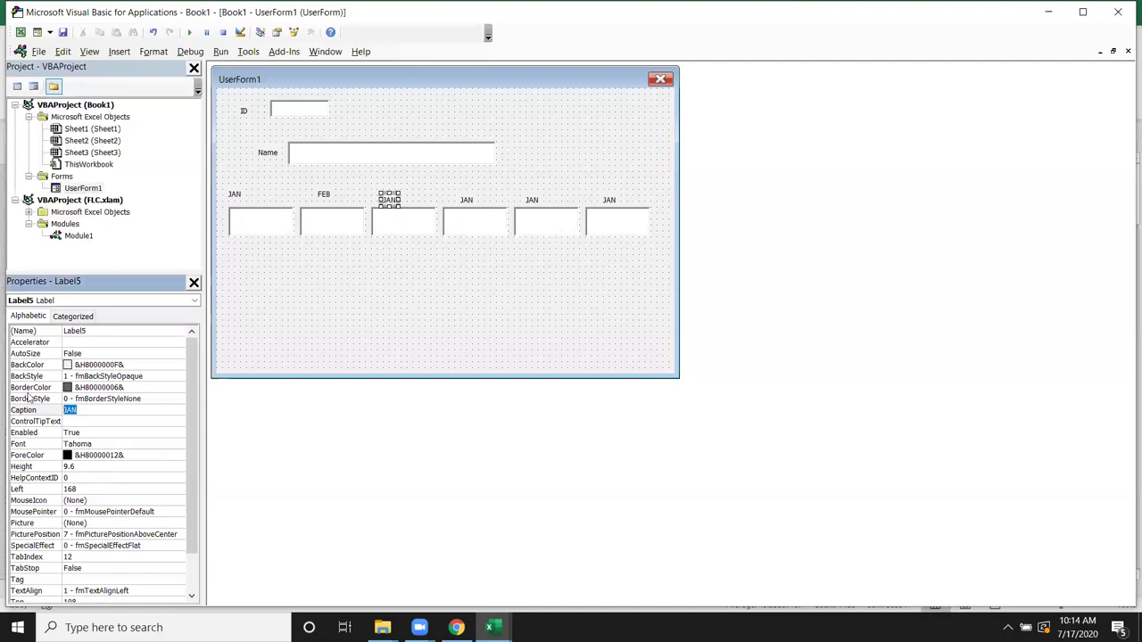
text(MA)
key(Return)
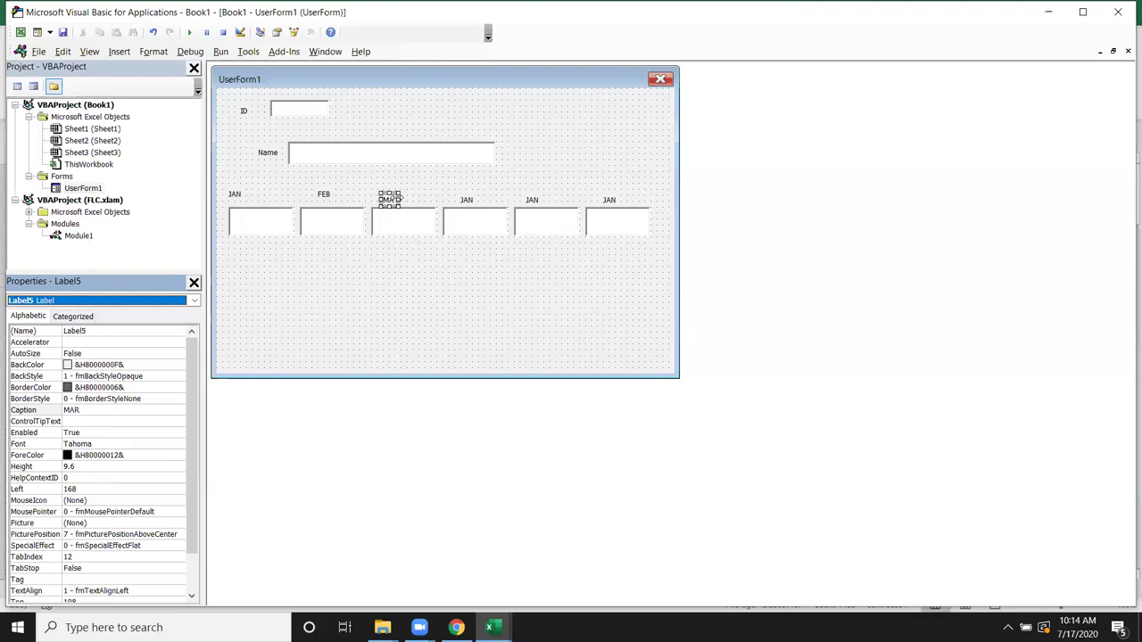
click(397, 198)
click(376, 233)
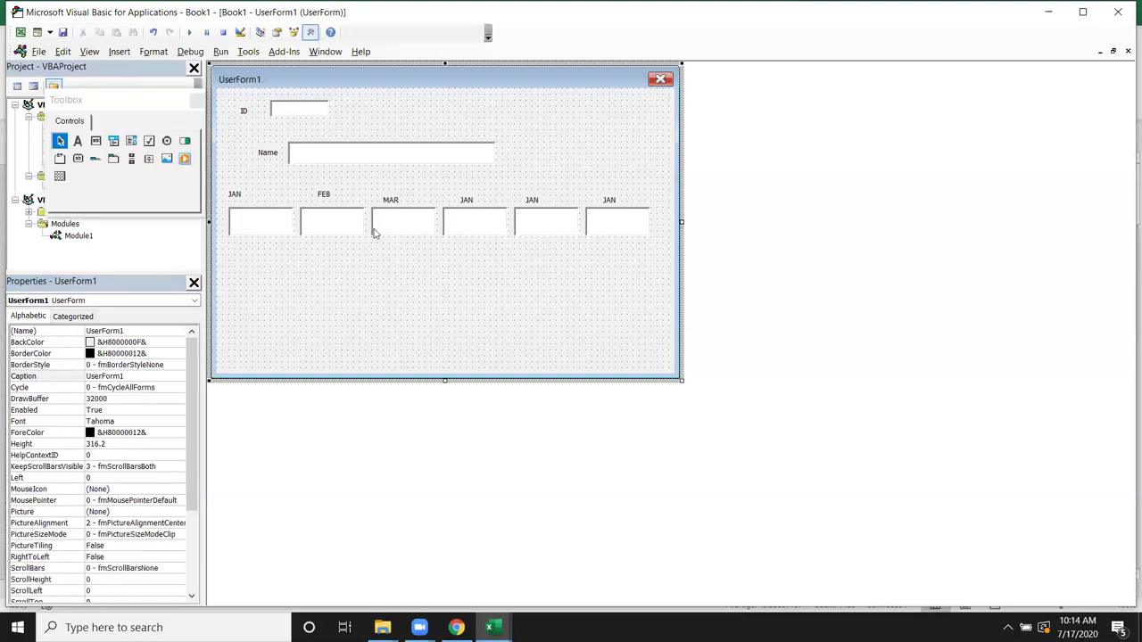
Step: Recaption the fourth and fifth labels APR and MAY
click(467, 202)
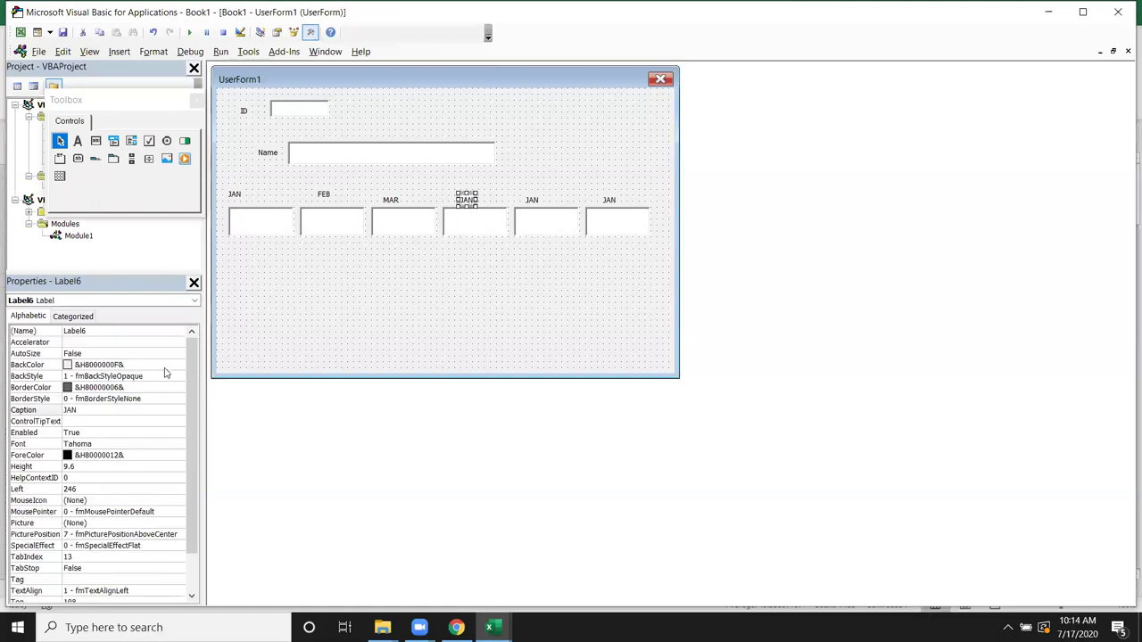
double_click(84, 411)
text(APR)
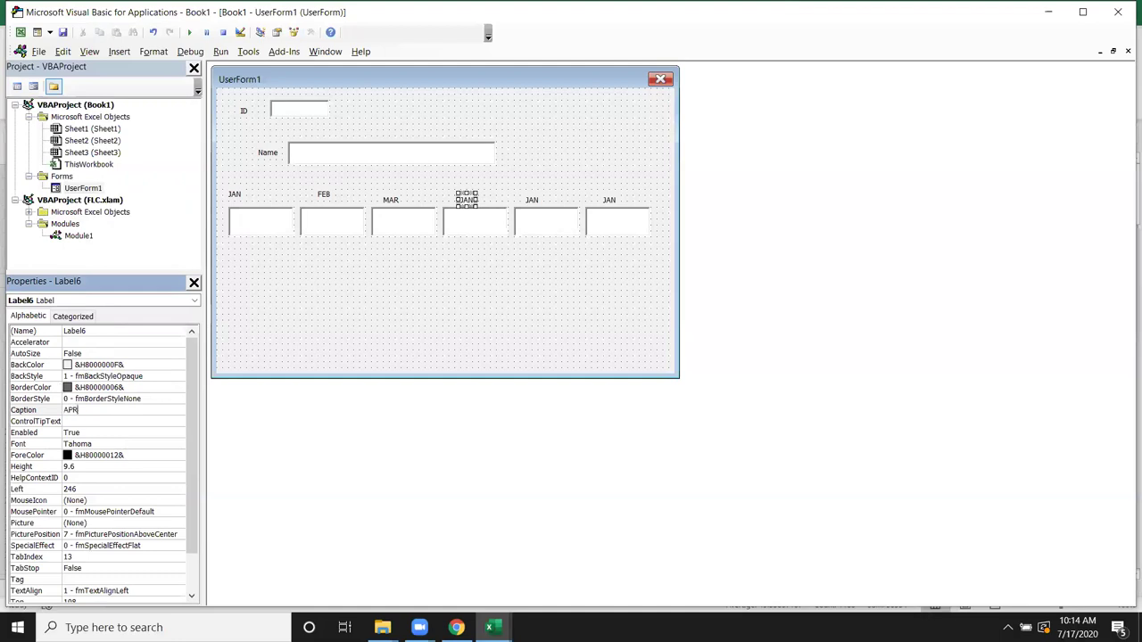
key(Return)
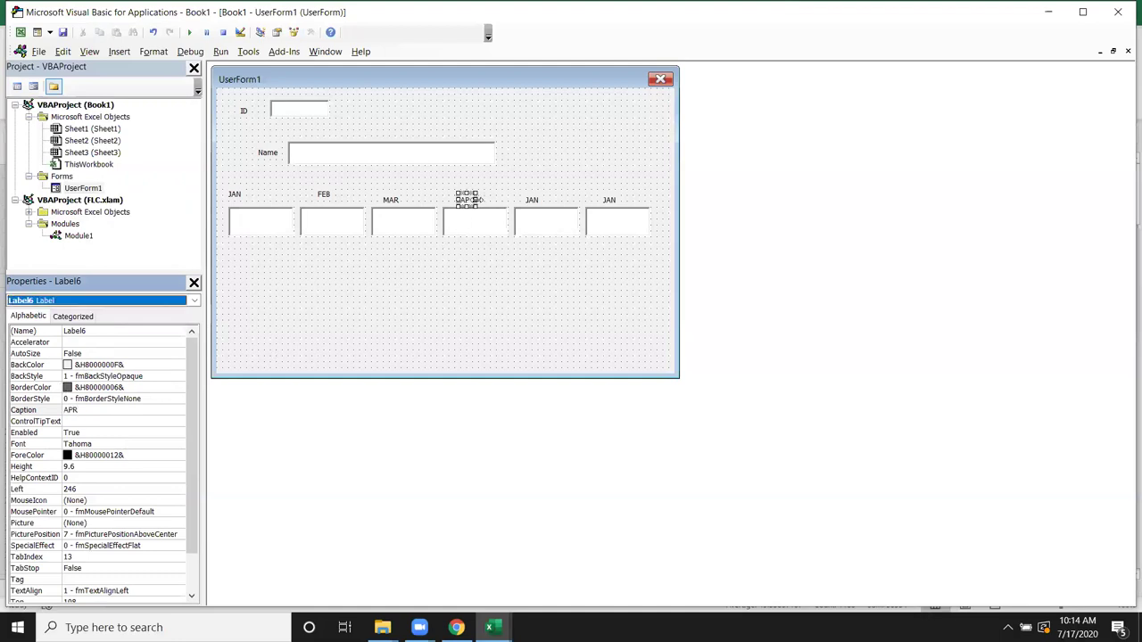
click(476, 200)
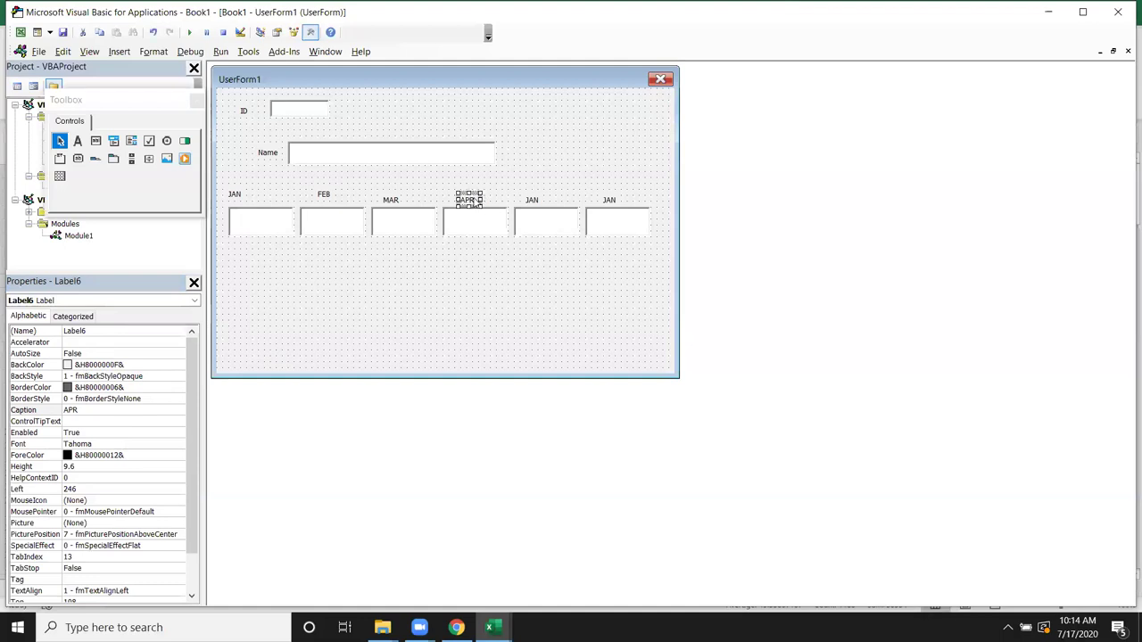
click(531, 201)
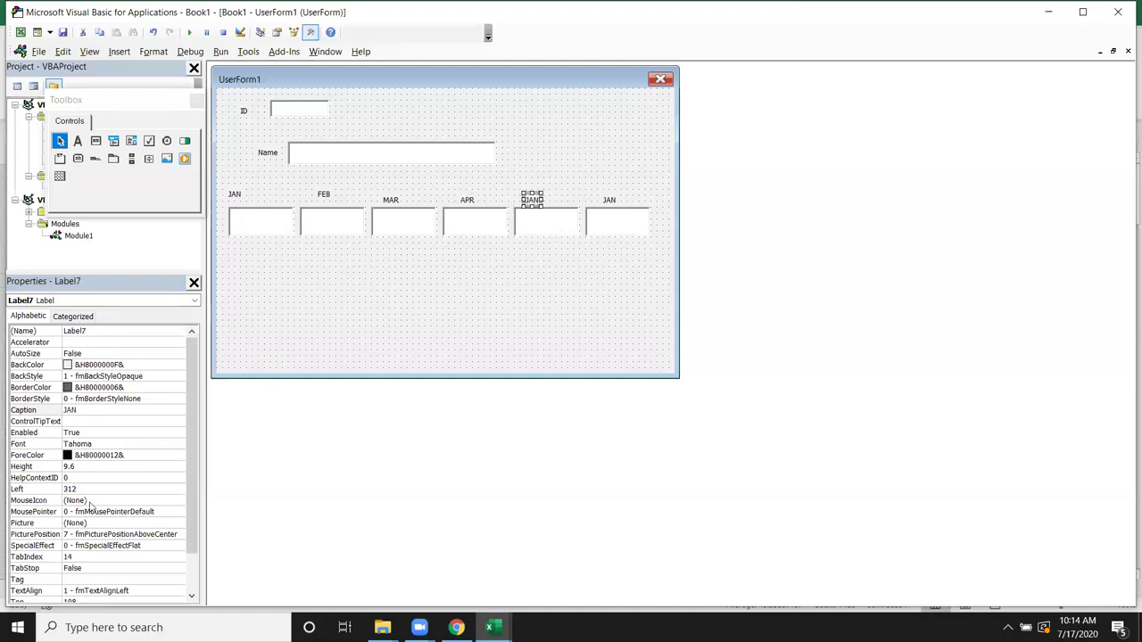
click(90, 412)
click(53, 412)
text(MAY)
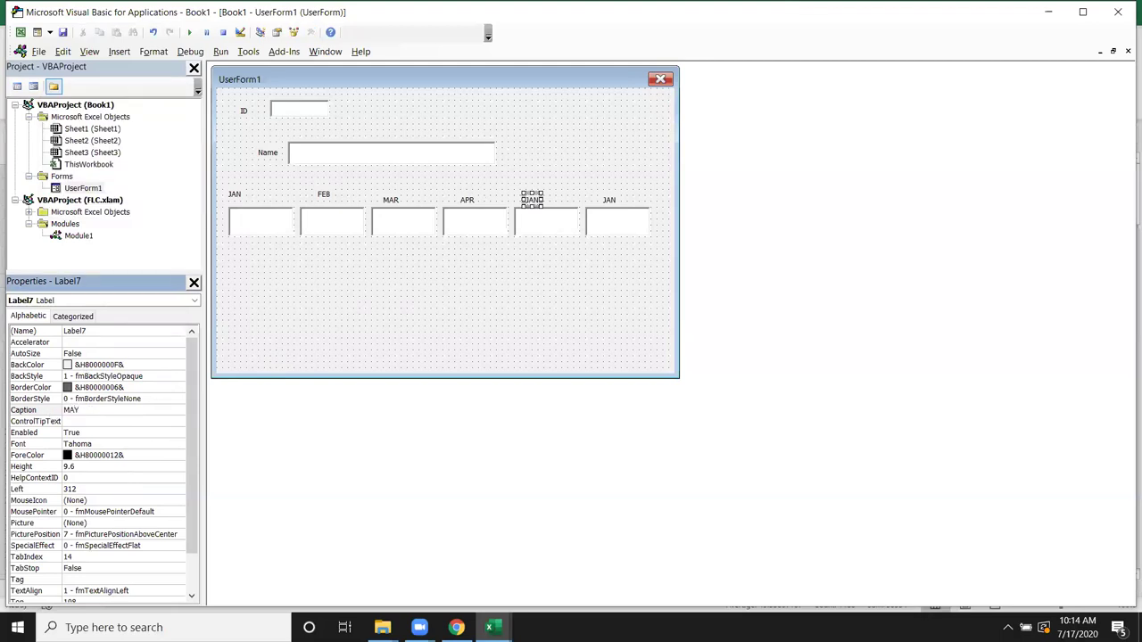
key(Return)
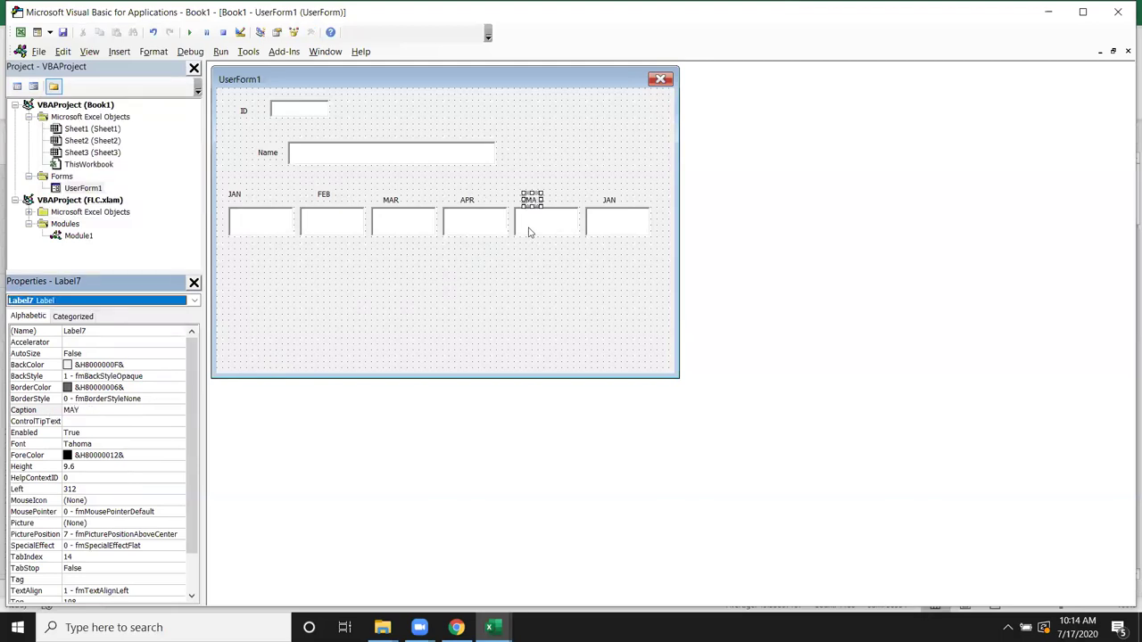
click(545, 200)
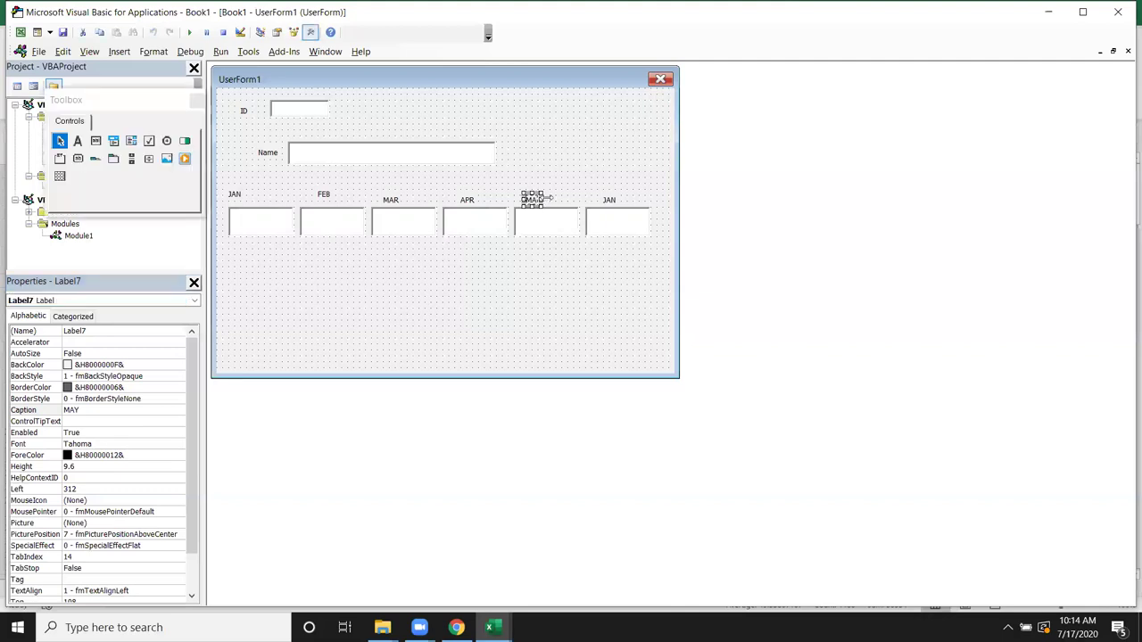
Step: Recaption the last label JUN
click(608, 200)
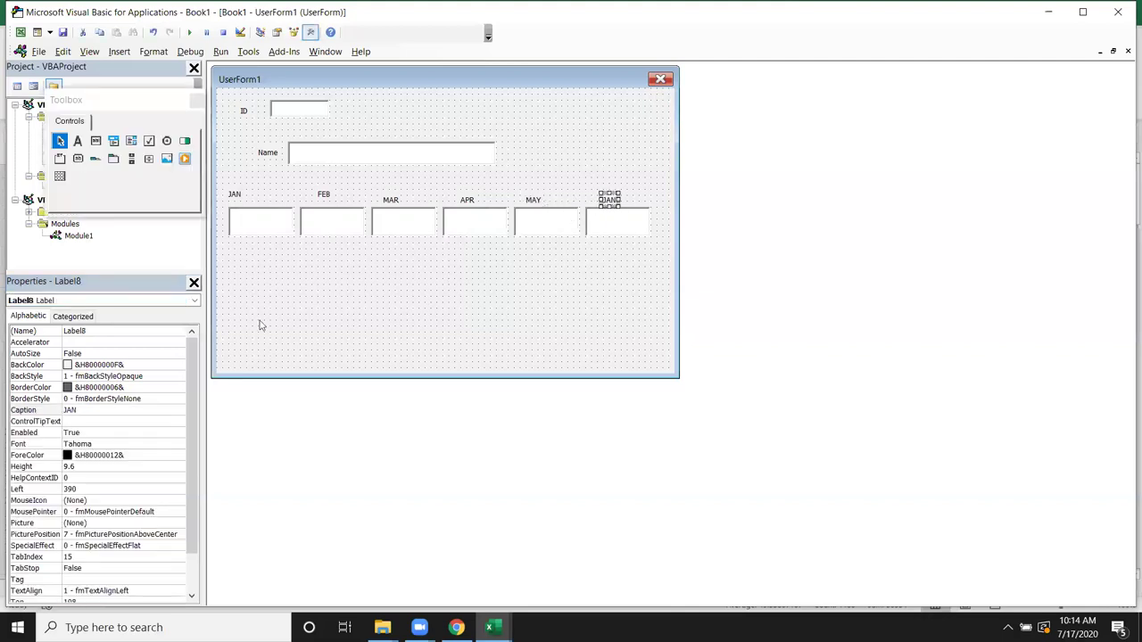
double_click(81, 409)
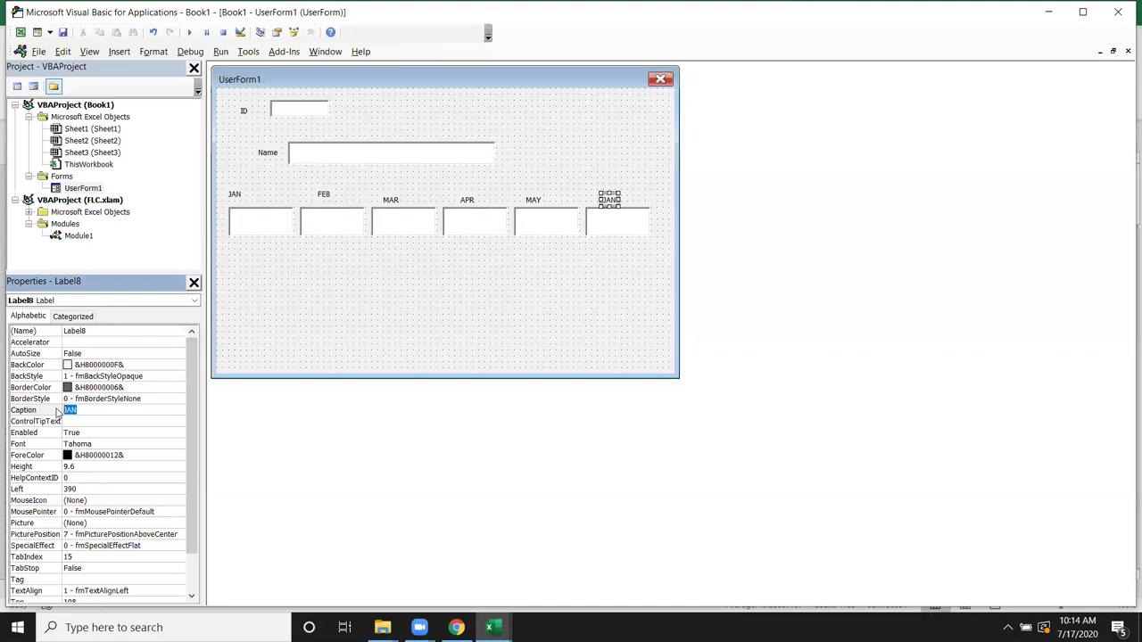
text(JU)
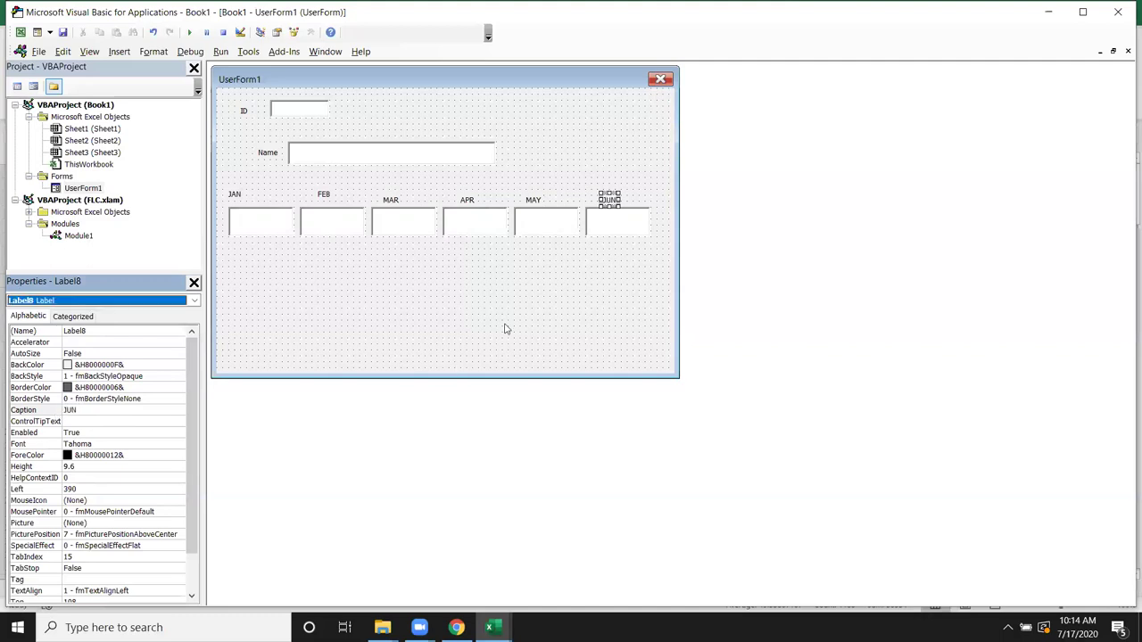
click(535, 317)
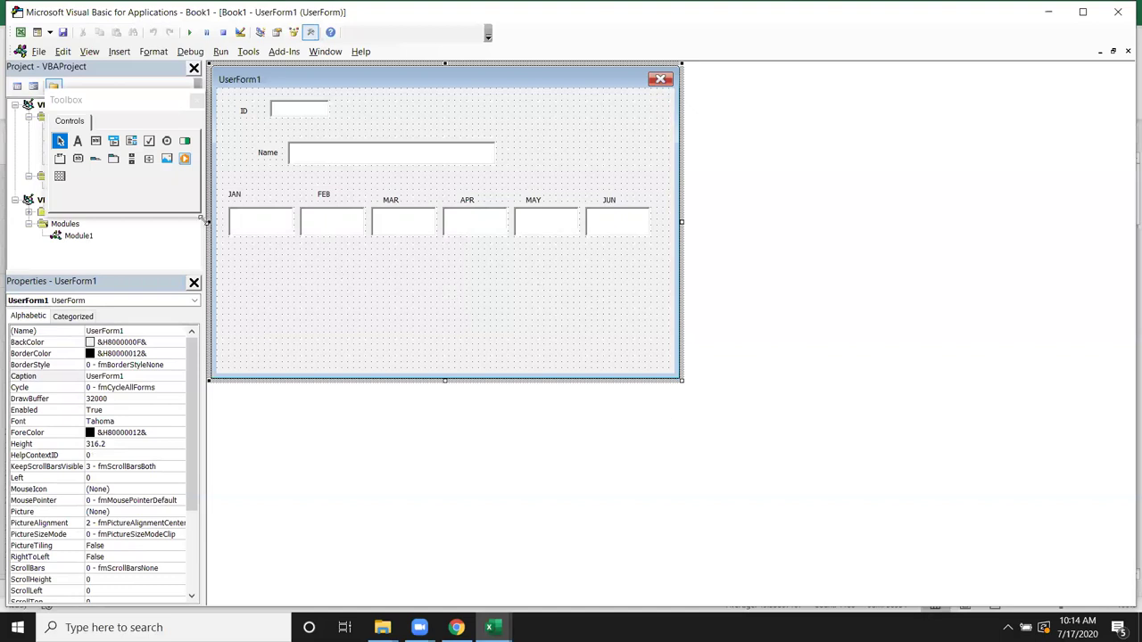
Step: Draw a command button to the right of the ID box and caption it Show
click(77, 163)
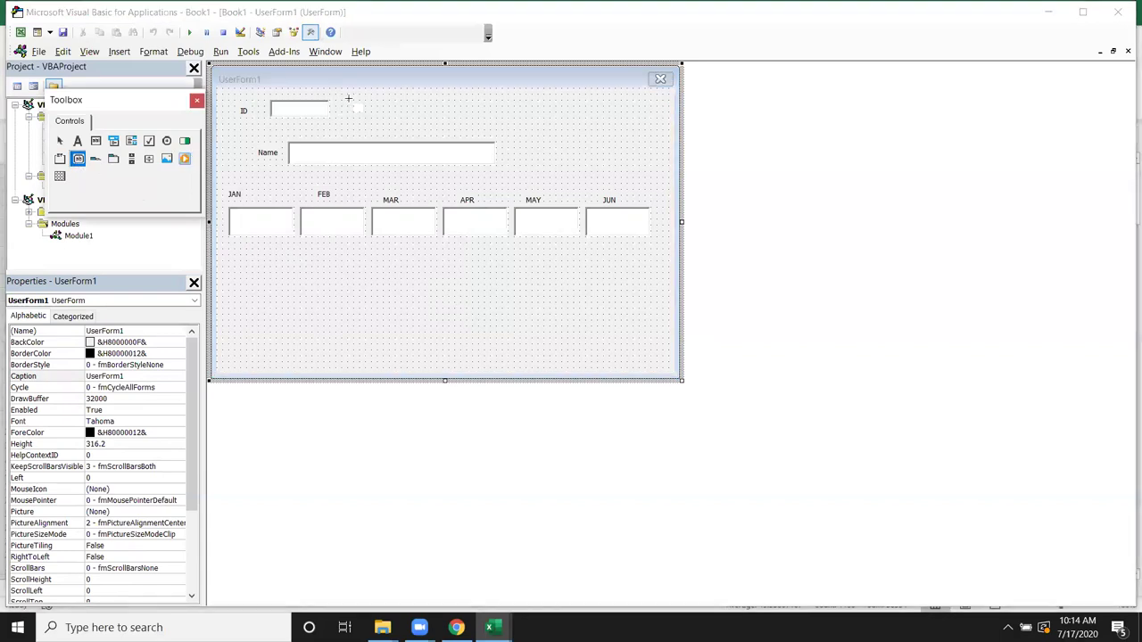
drag(348, 98, 385, 120)
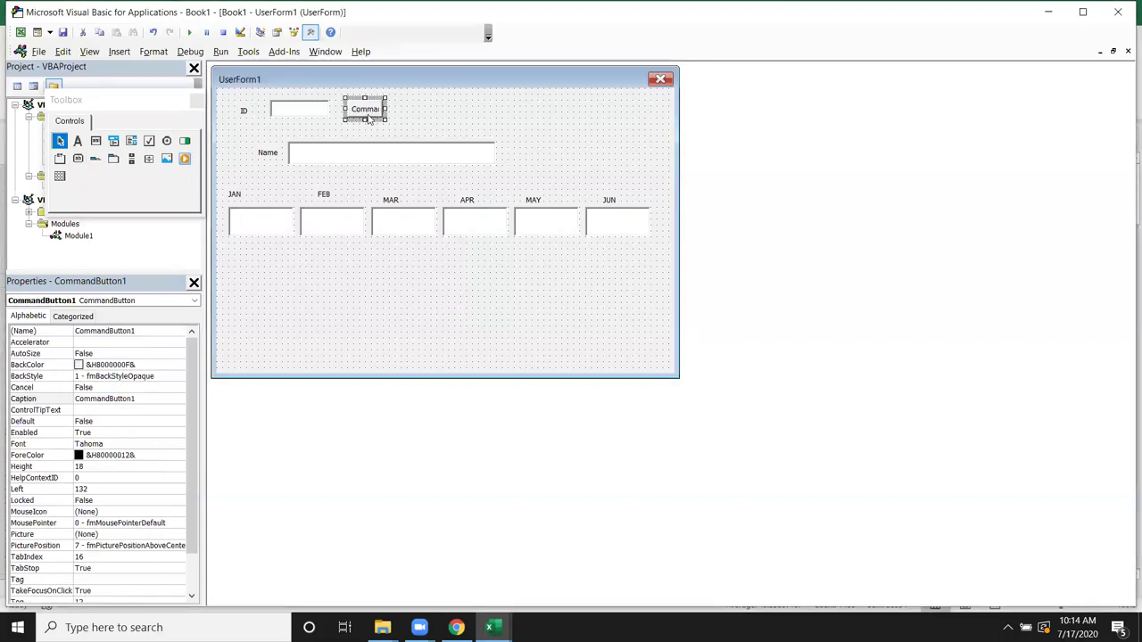
click(369, 116)
key(BackSpace)
key(BackSpace)
key(BackSpace)
key(BackSpace)
key(BackSpace)
key(BackSpace)
key(BackSpace)
key(BackSpace)
key(BackSpace)
key(BackSpace)
key(BackSpace)
key(BackSpace)
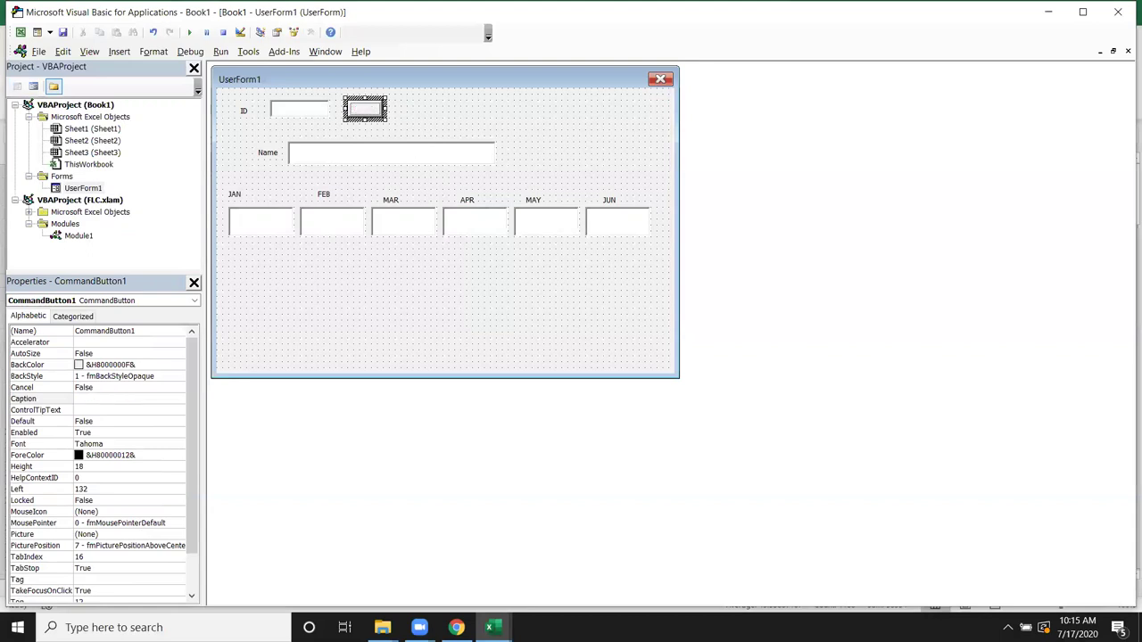
text(Show)
click(513, 107)
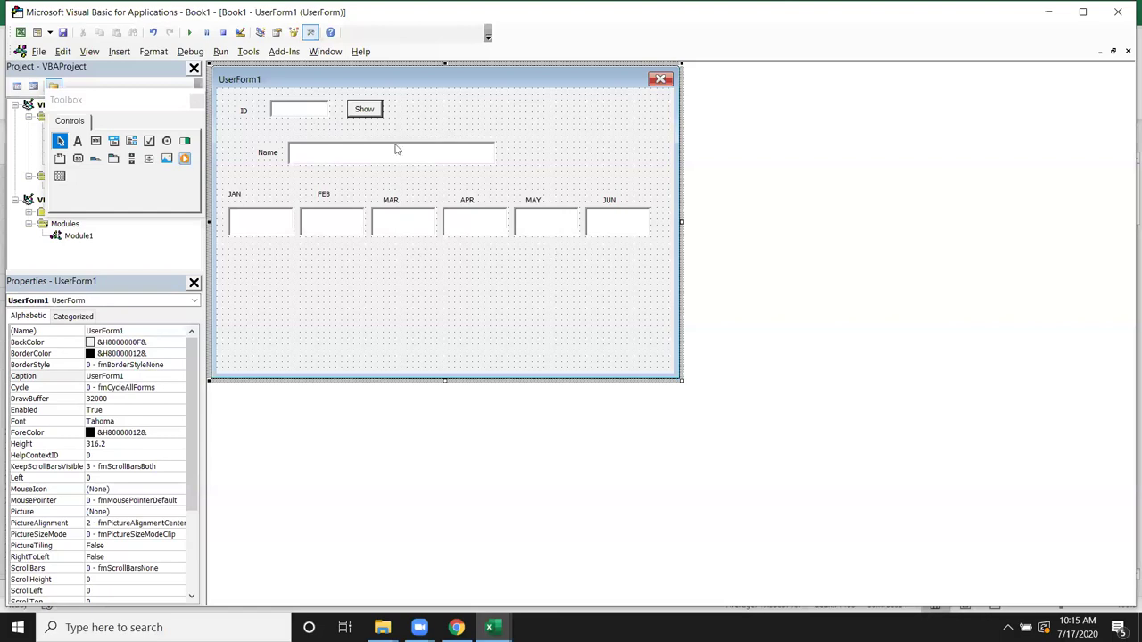
Step: In the Show button's click procedure, delete Label4_Click and declare a Long variable
double_click(373, 118)
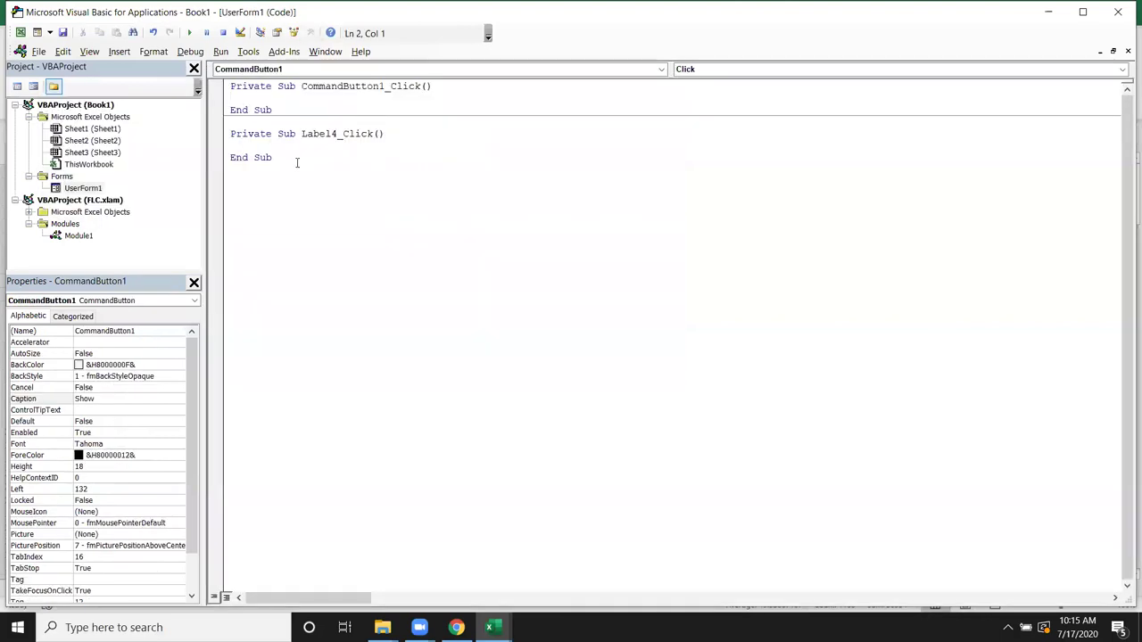
drag(298, 162, 219, 134)
key(Delete)
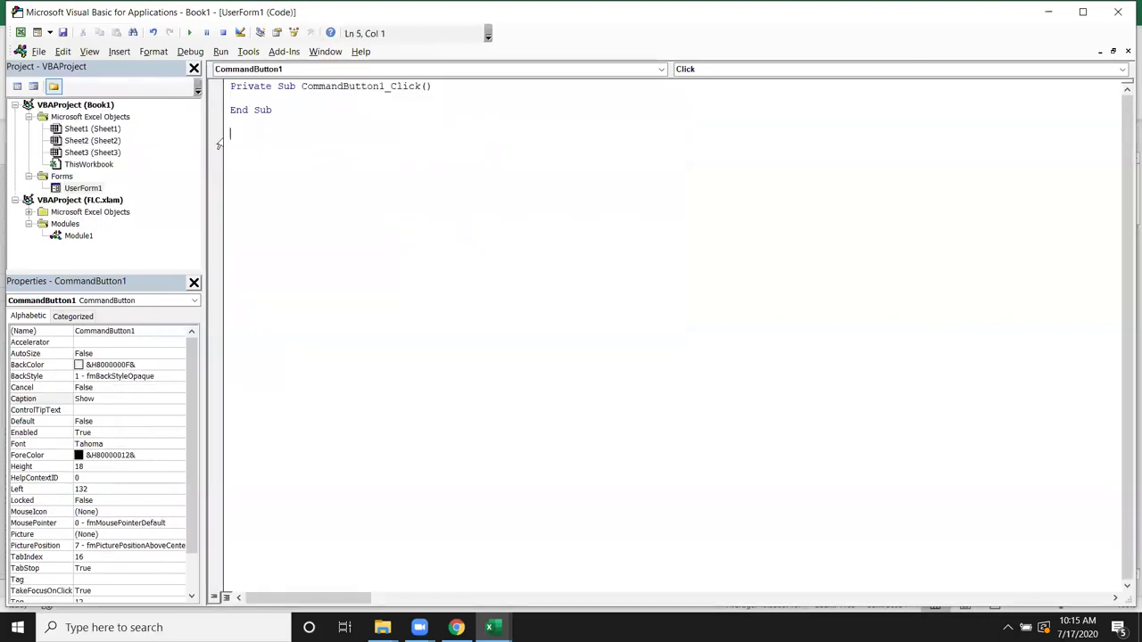
key(Return)
key(Return)
text(dim )
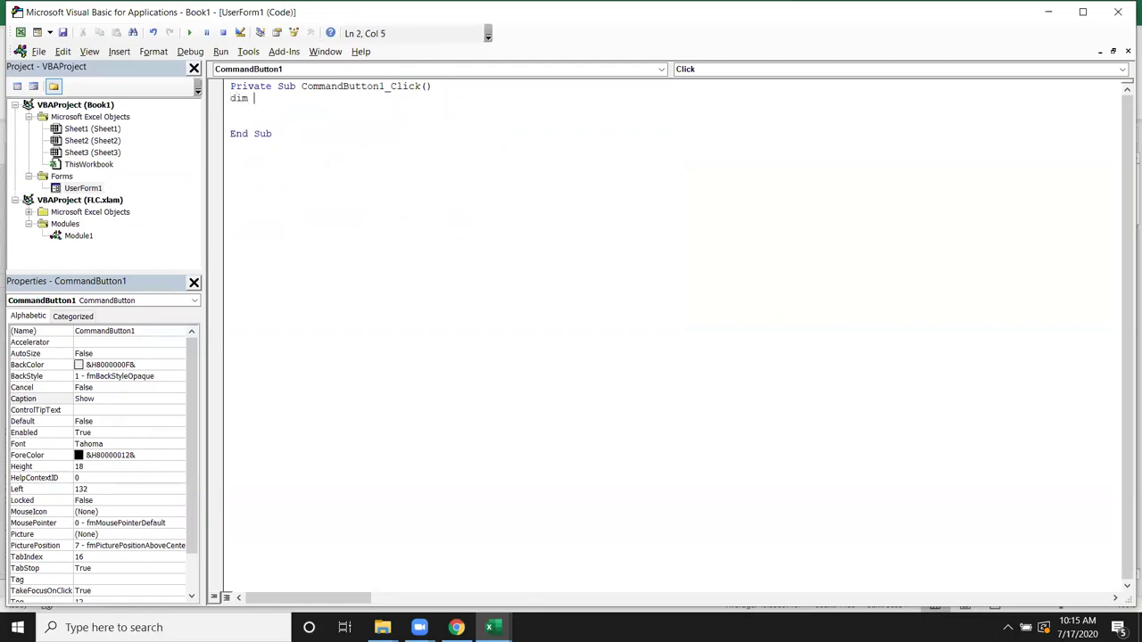
text(r as )
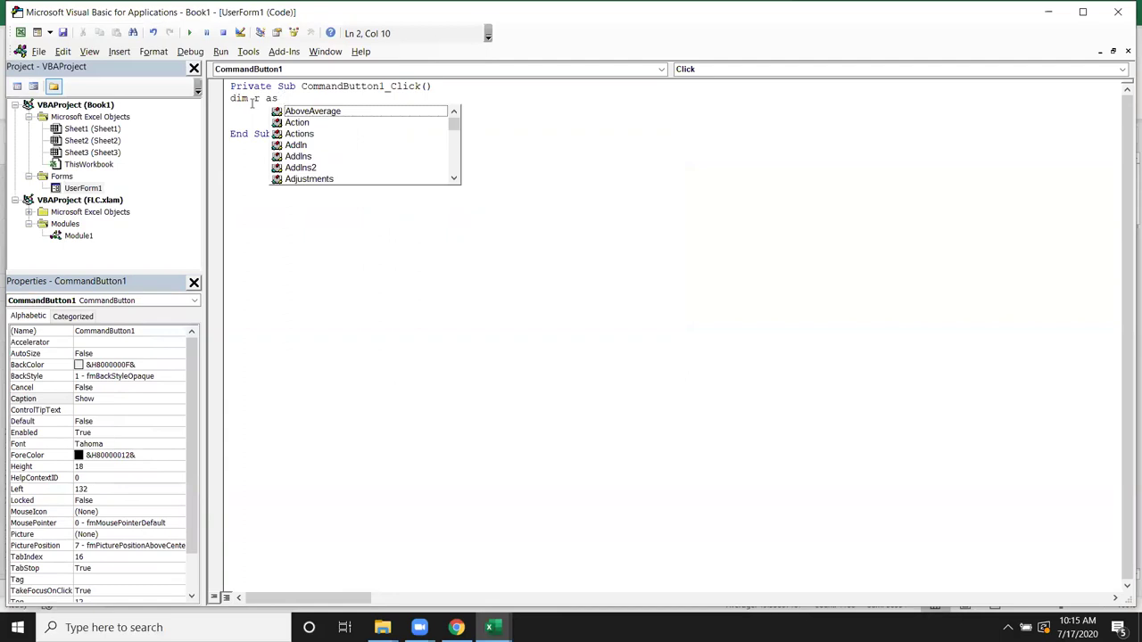
text(long)
key(Tab)
key(Return)
key(Return)
Step: Add Application.WorksheetFunction.Match(Val(Me.TextBox1.Value), Range("A:A"), 0) to the procedure
text(applicatio)
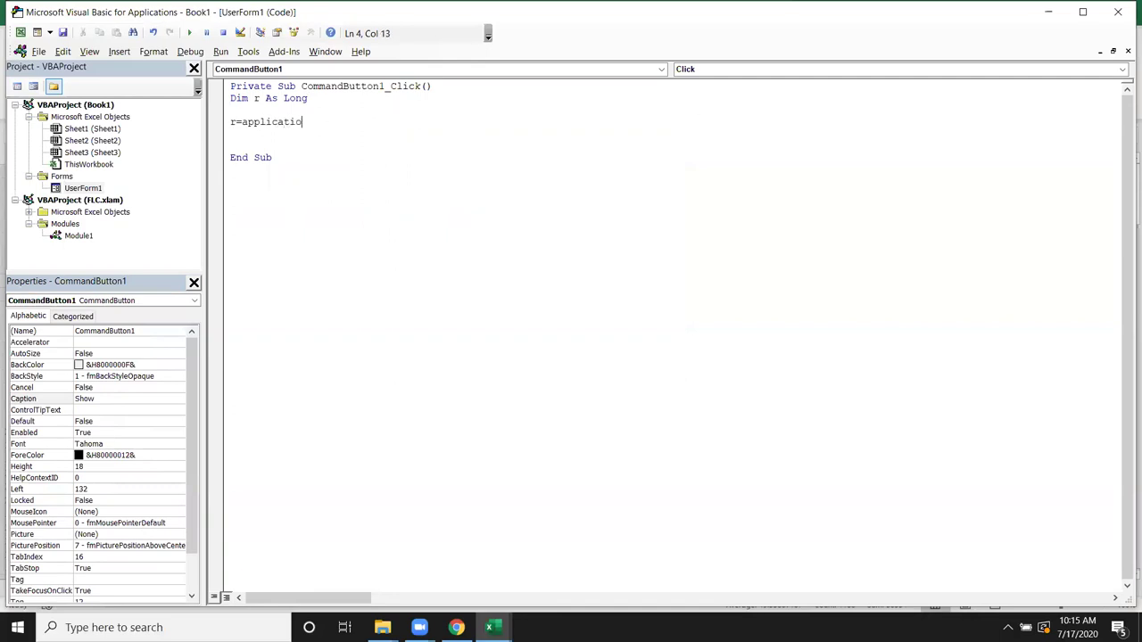
text(n.wo)
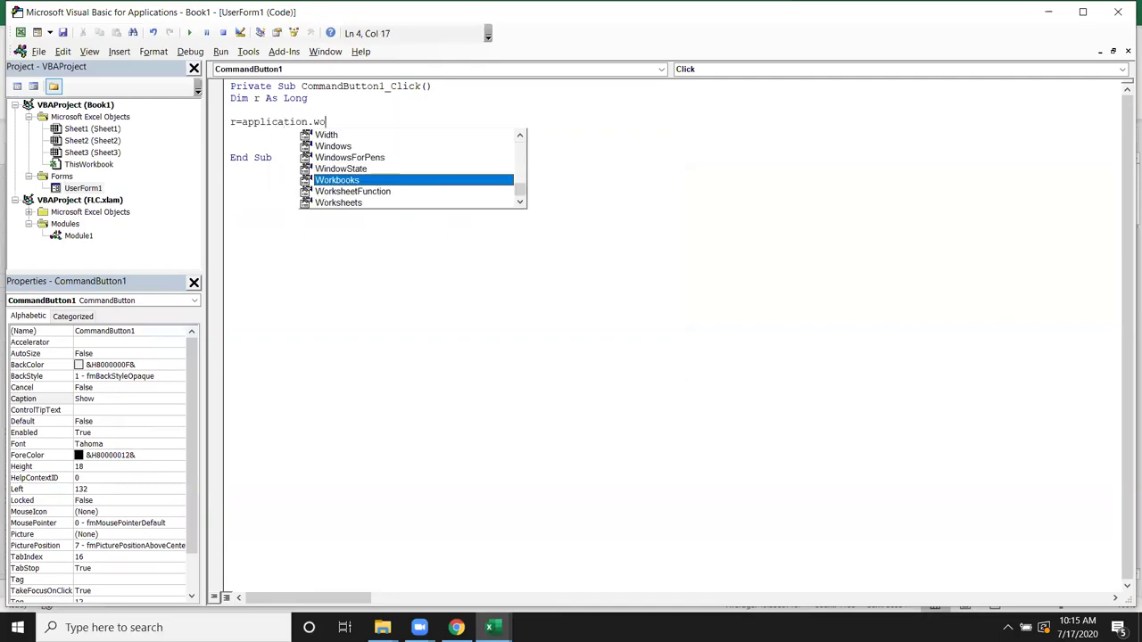
key(Down)
key(Tab)
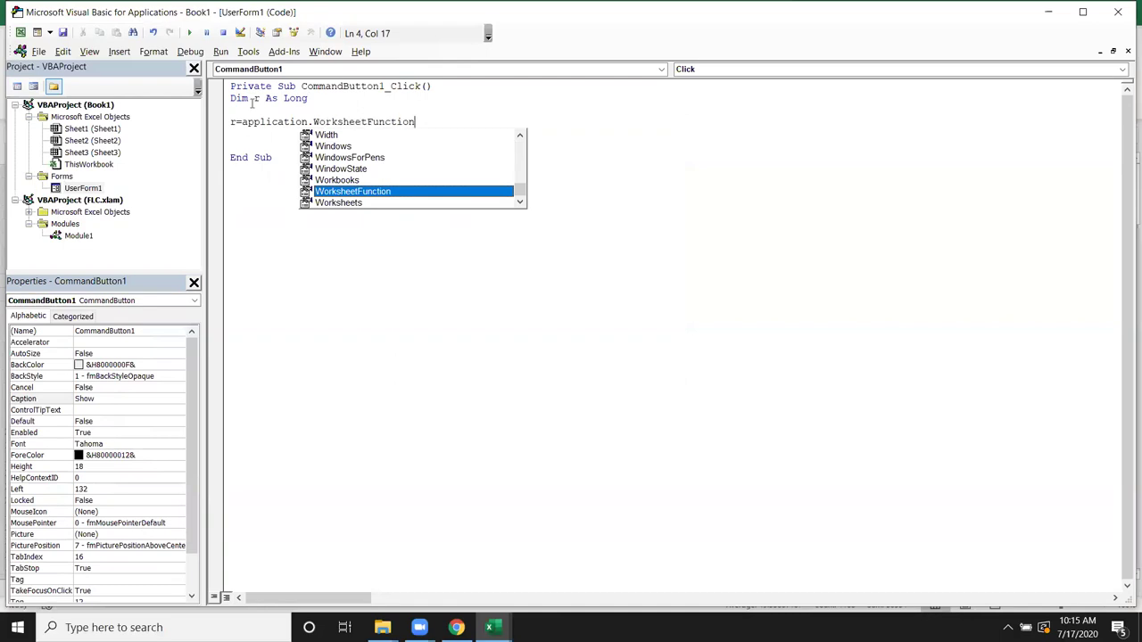
text(.ma)
key(Tab)
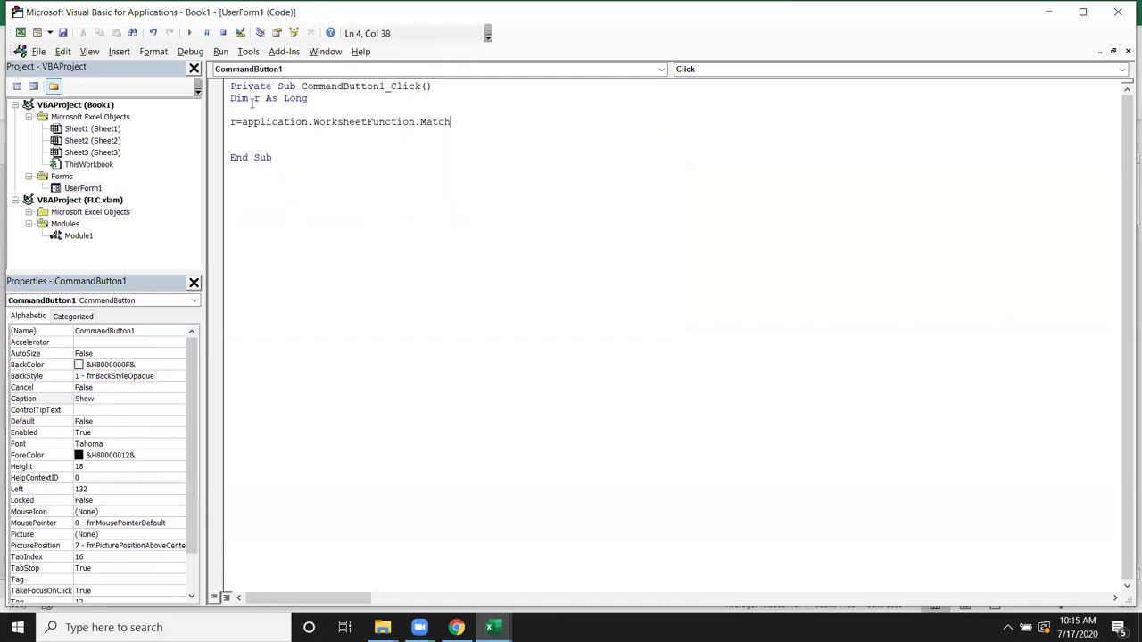
text(()
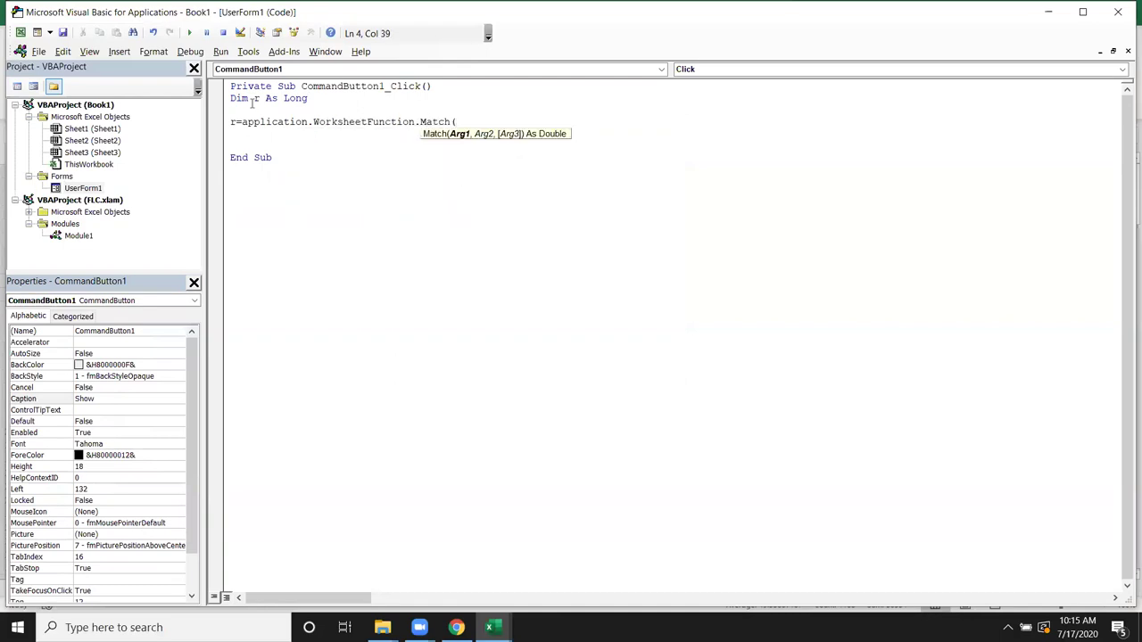
text(val()
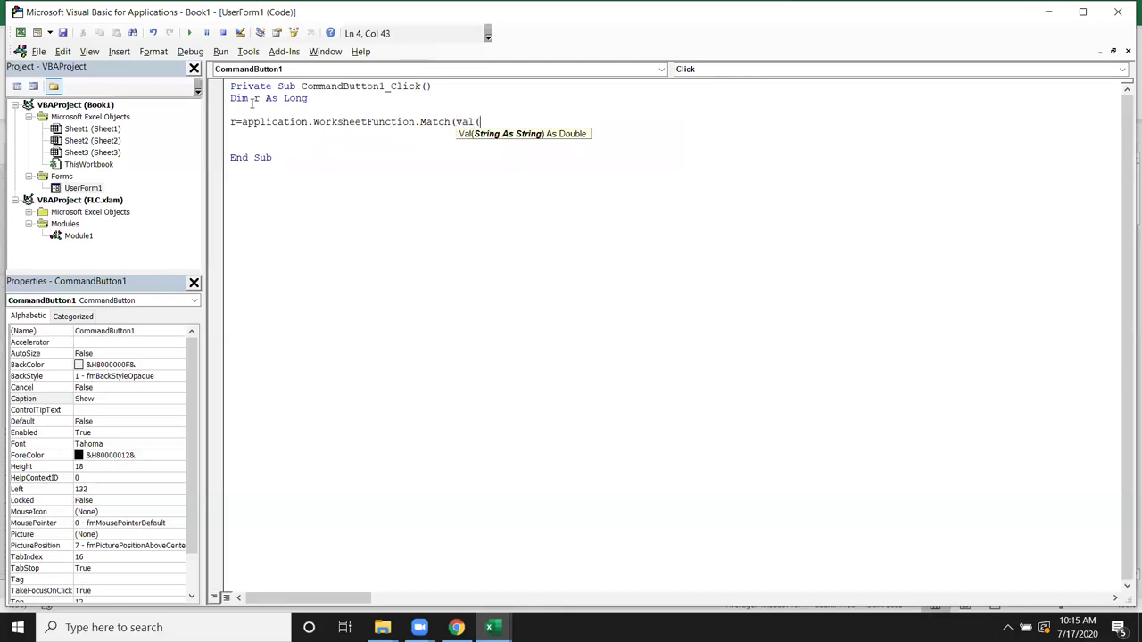
text(me.te)
key(Tab)
text(.v)
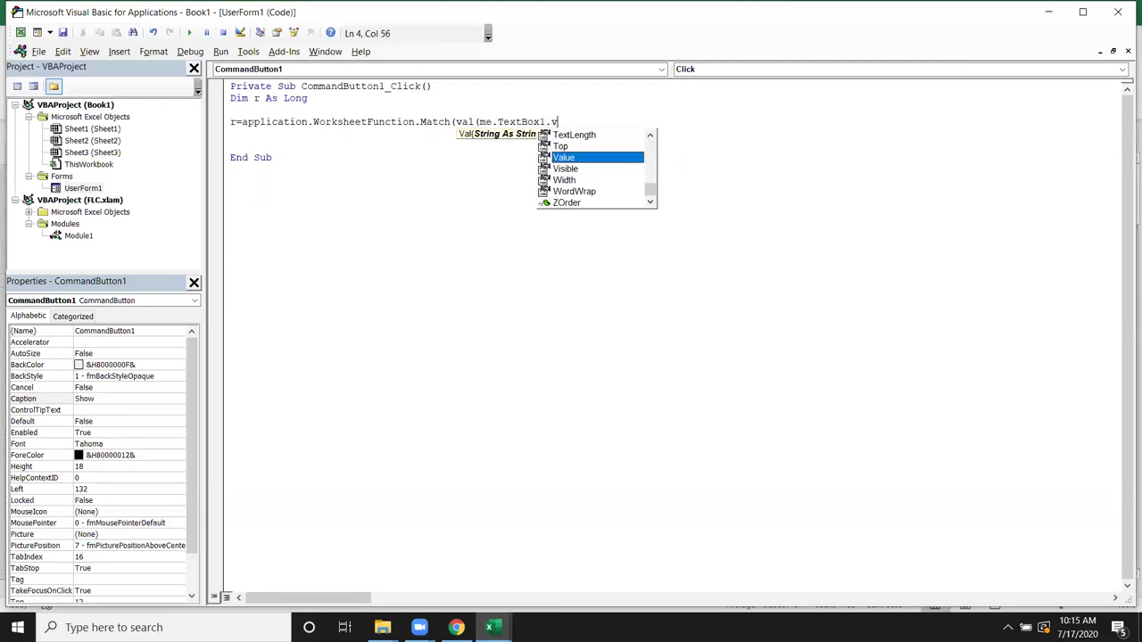
key(Tab)
text())
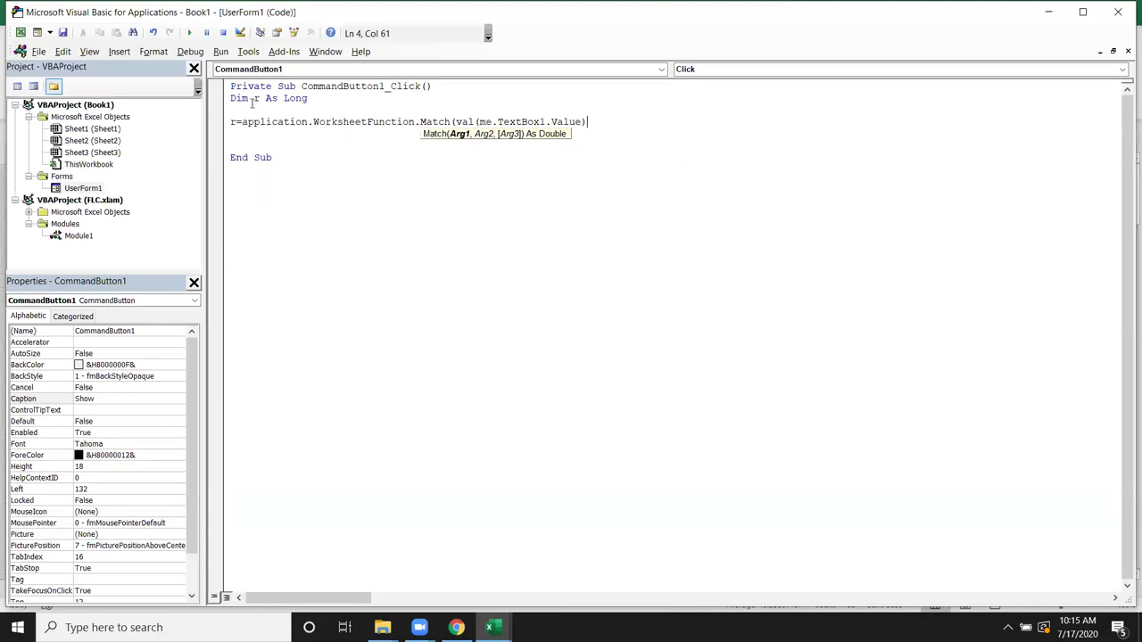
text(,range)
text(("A)
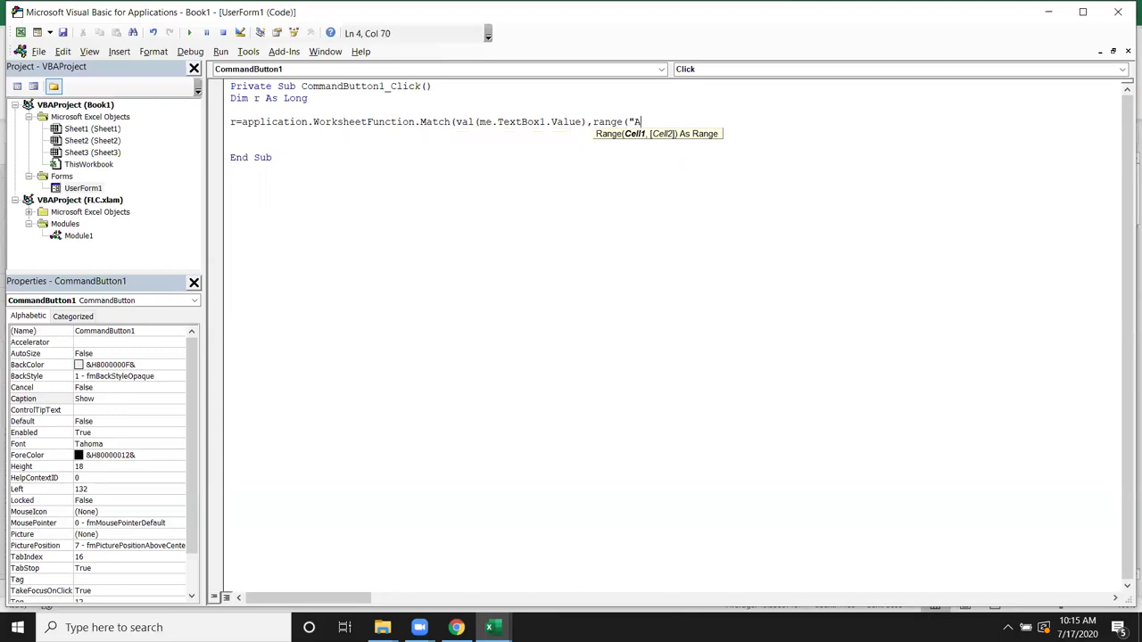
text(:A")
text(),0))
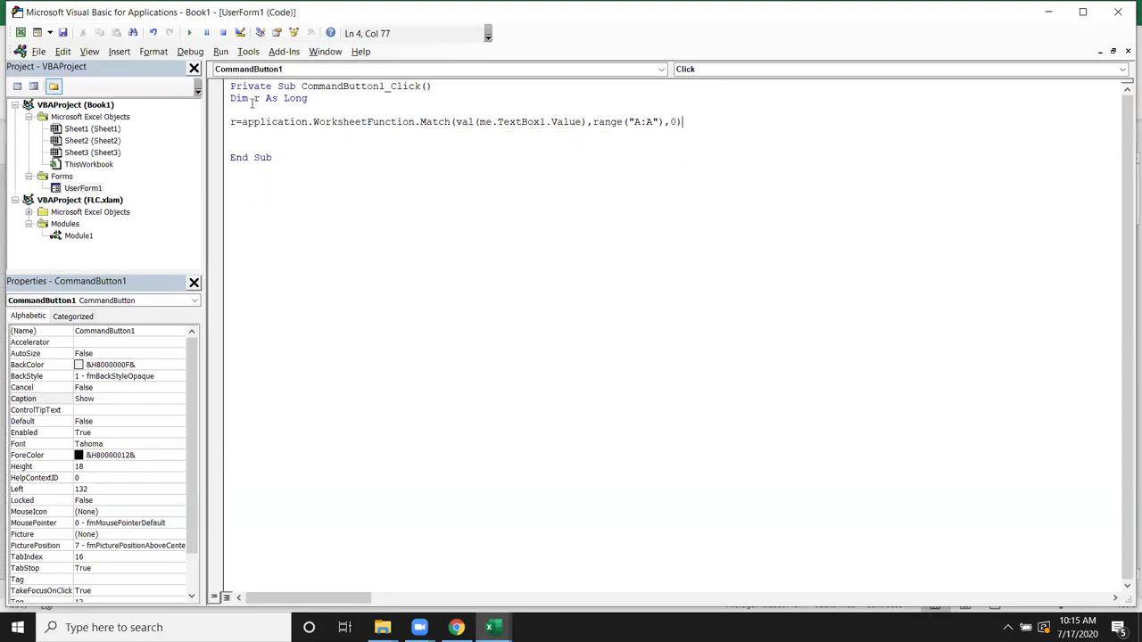
click(647, 140)
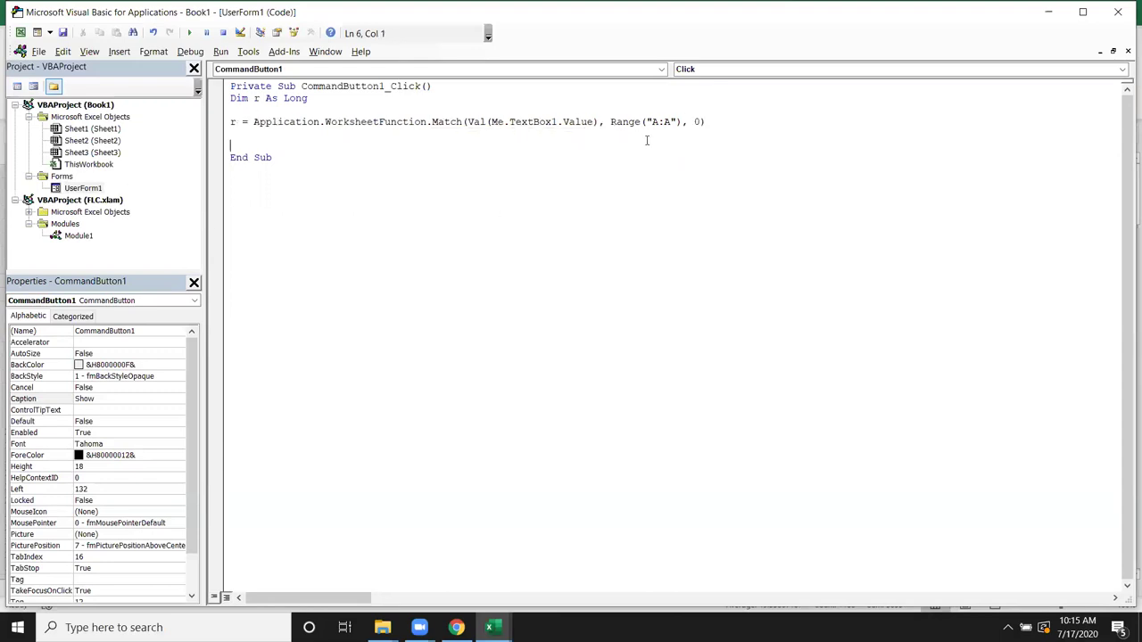
Step: Rename the Sheet1 worksheet to Data and return to the editor
key(alt+F11)
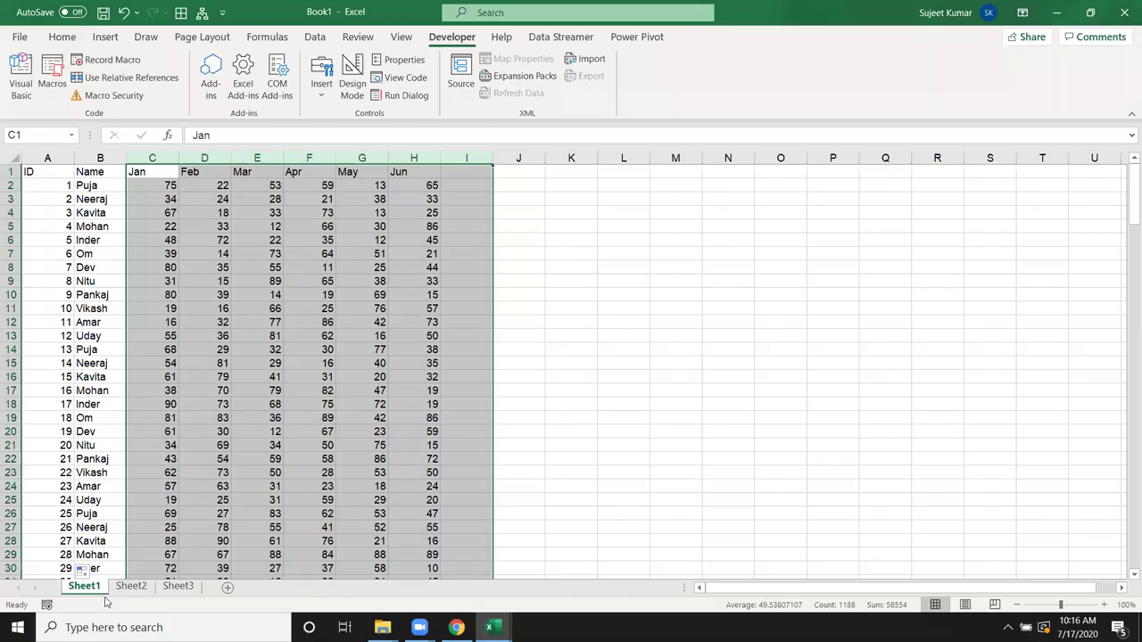
text(Data)
click(223, 359)
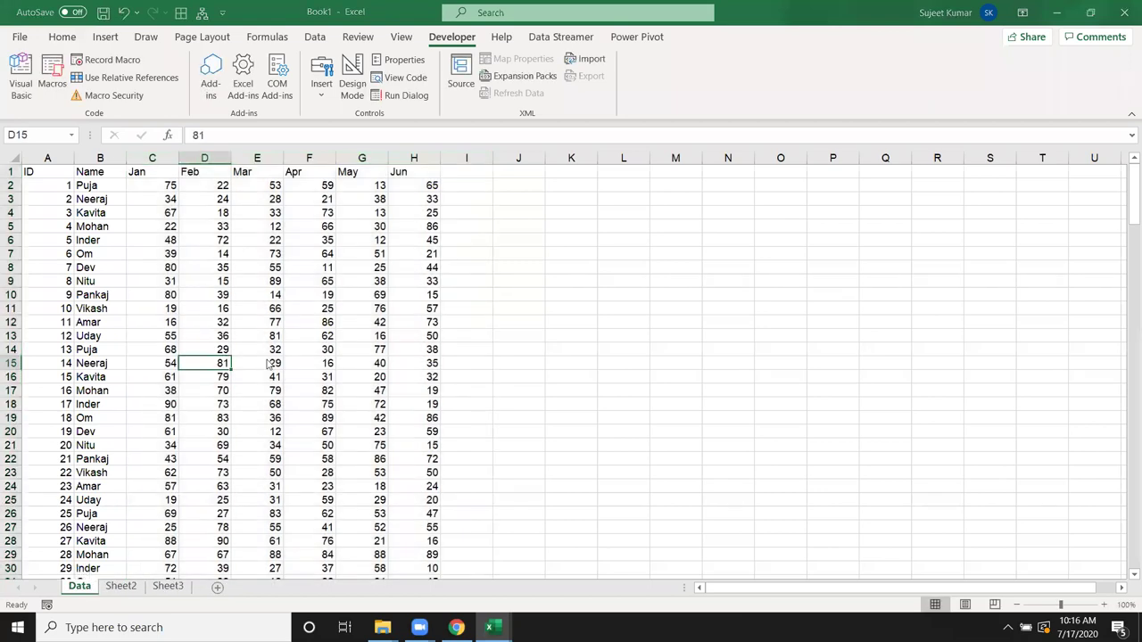
key(alt+F11)
Step: Prefix Range("A:A") on line 4 with Sheets("Data"). so Match searches the Data sheet
click(609, 121)
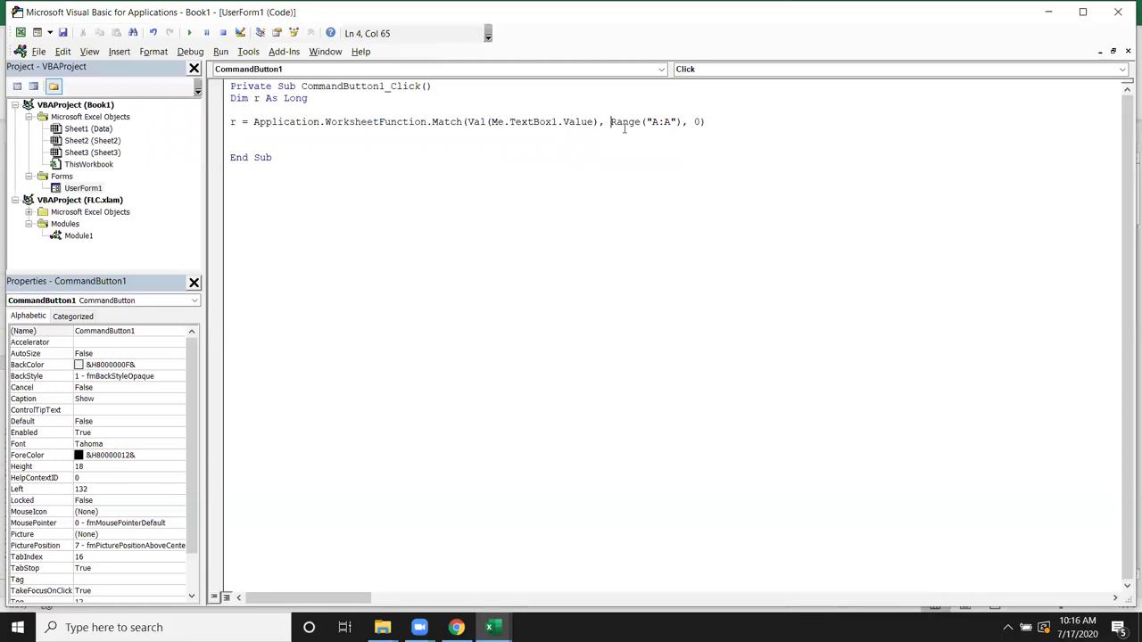
text(sheets("Data"))
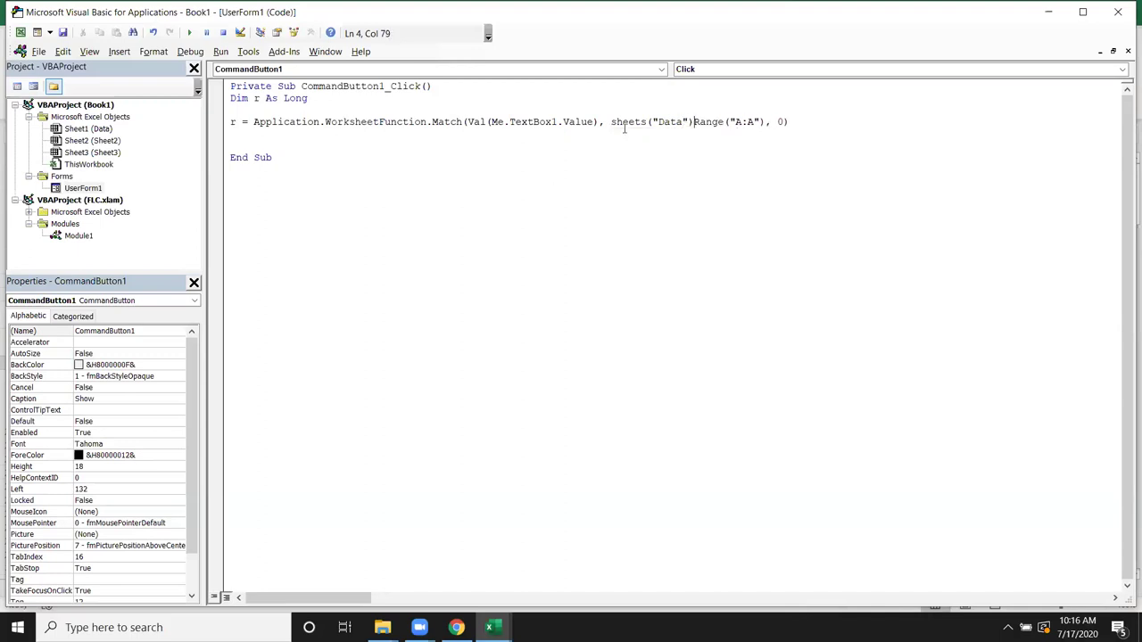
text(.)
click(567, 175)
Step: Review the Data sheet records, highlighting a block of Jan values and ID 2 in cell A3
key(alt+F11)
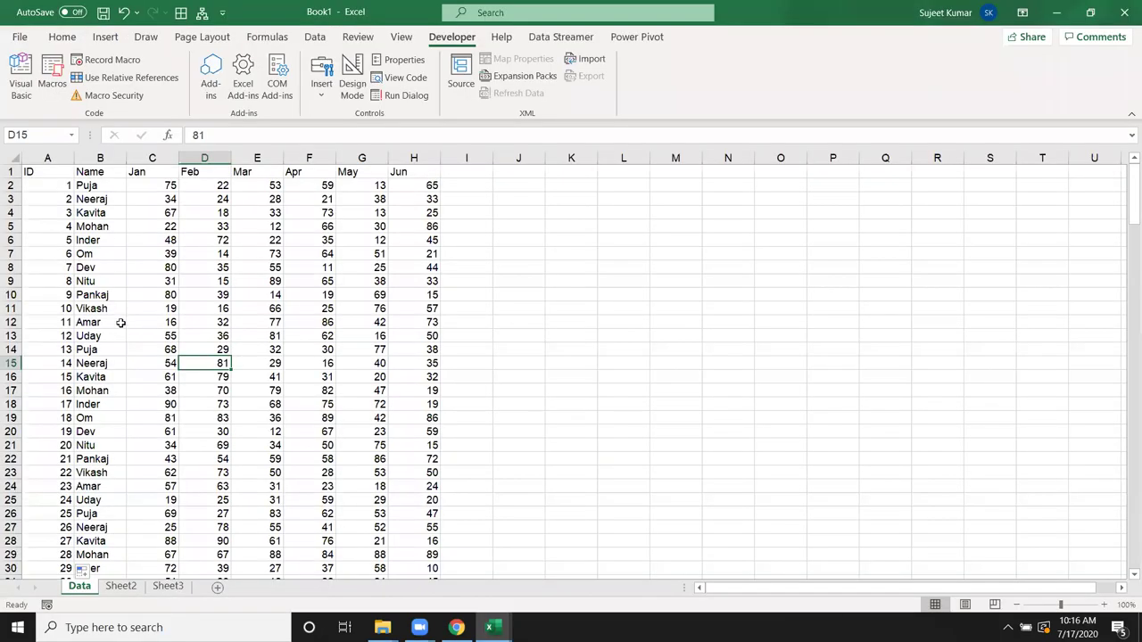
drag(169, 210, 169, 312)
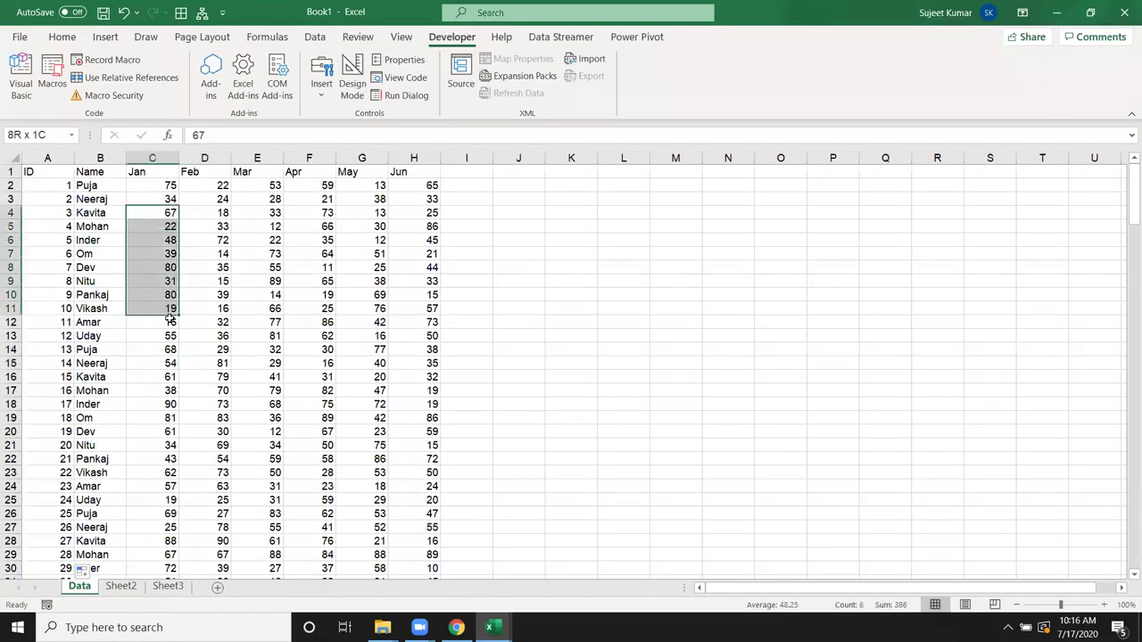
click(62, 196)
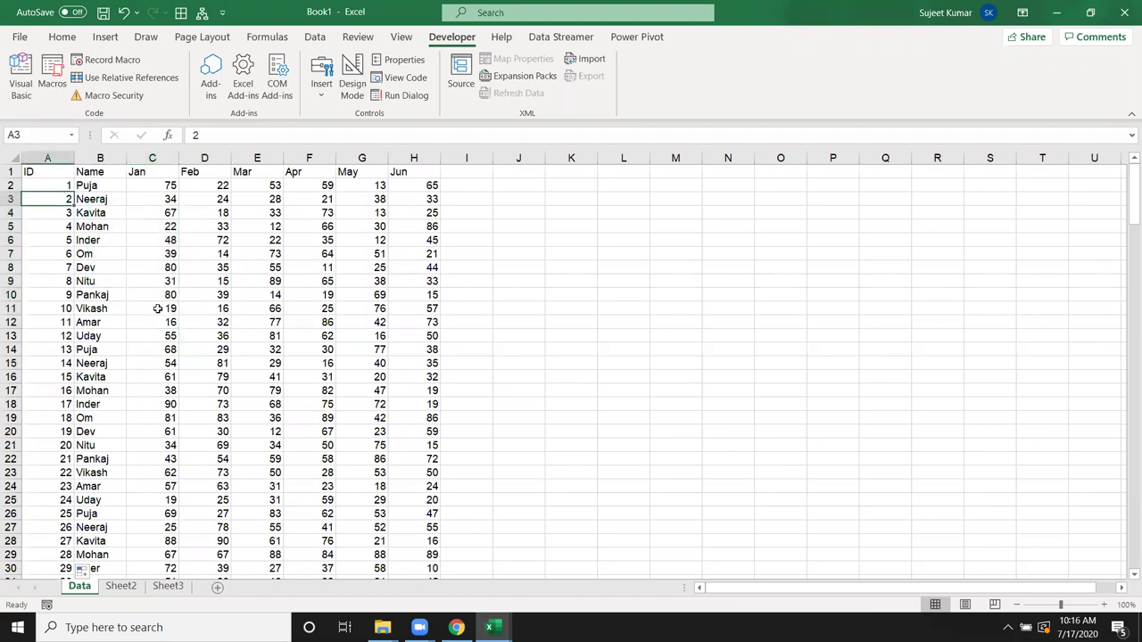
Step: Add a line above End Sub setting Me.TextBox2.Value to Cells(r, 2).Value
key(alt+F11)
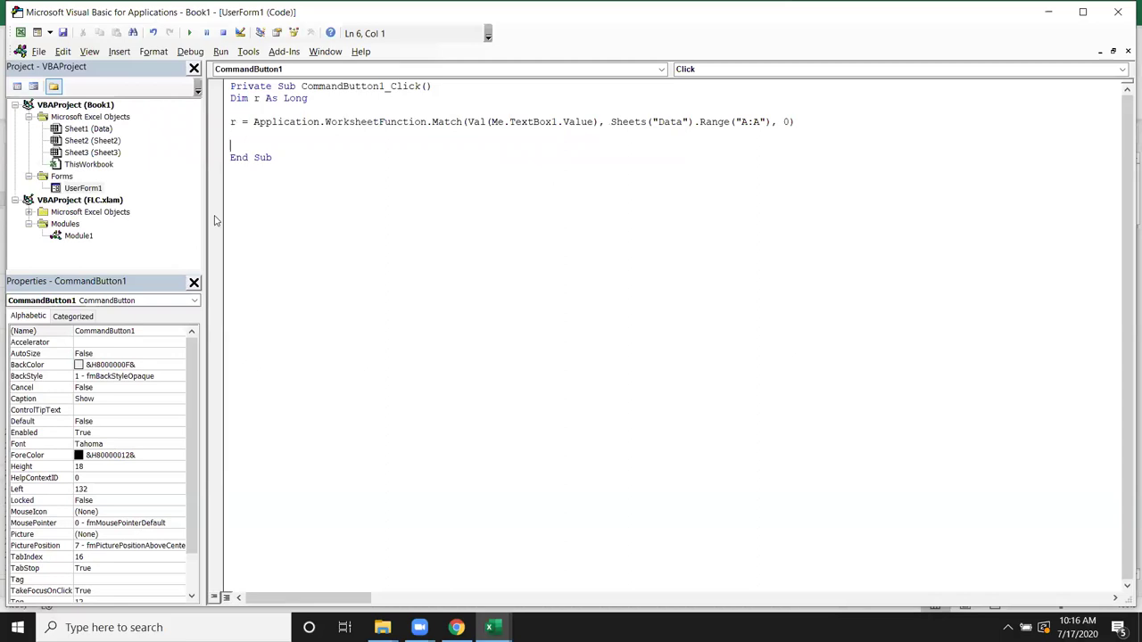
key(Return)
key(Return)
key(Up)
key(Up)
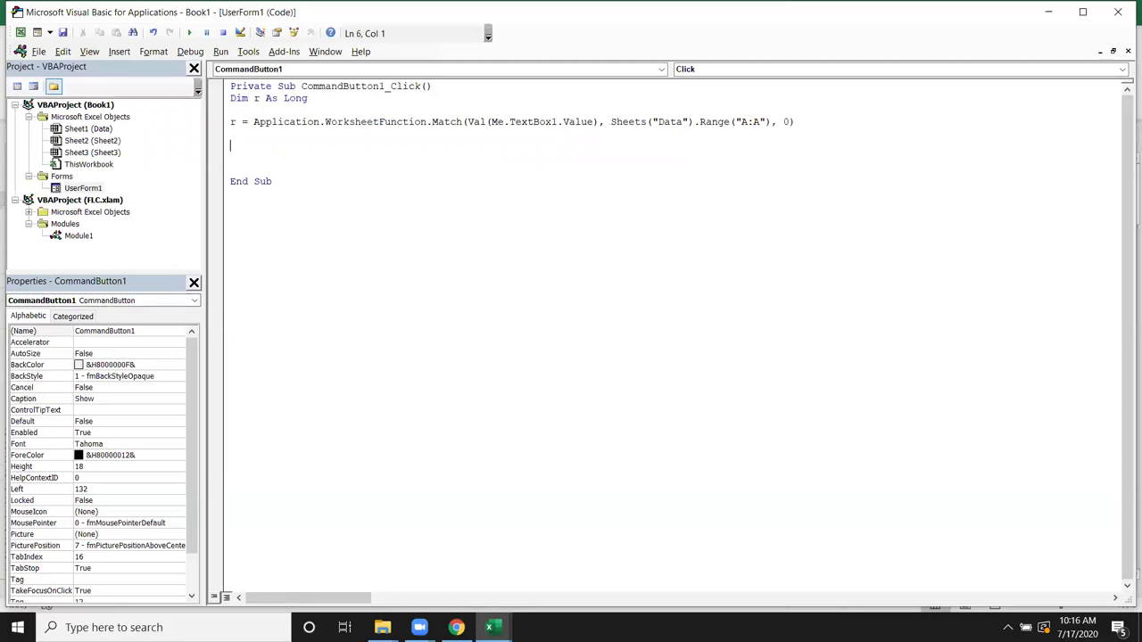
text(me.te)
key(Down)
key(Tab)
text(.v)
key(Tab)
text(=cells(r,2)
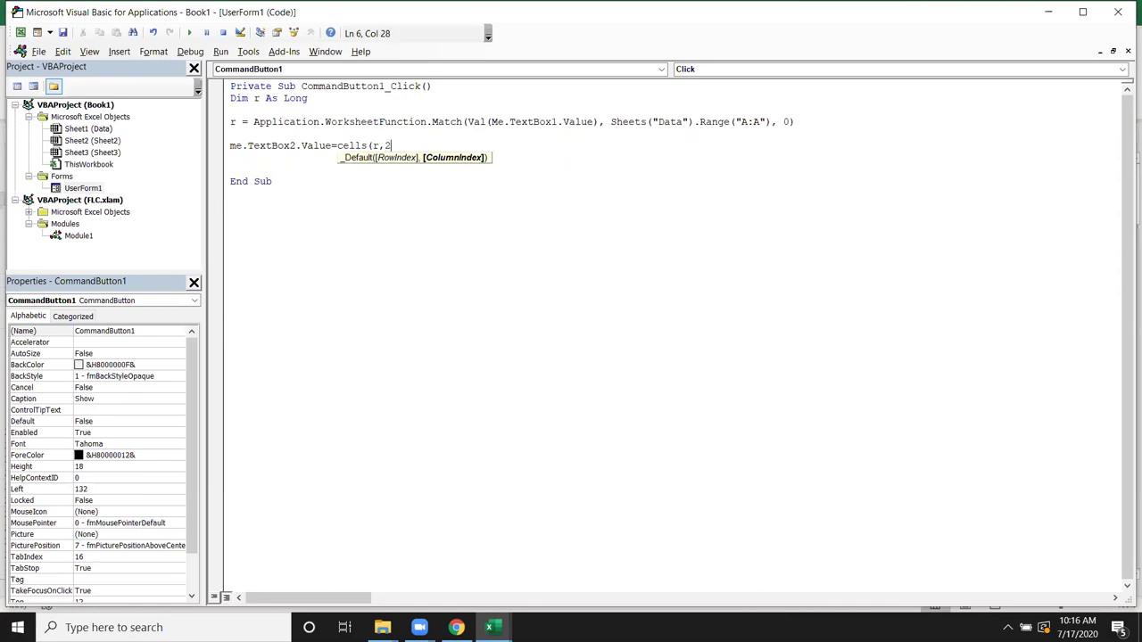
text().vue)
key(Return)
Step: Prefix that Cells reference with the copied Sheets("Data"). qualifier
drag(610, 121, 701, 122)
key(ctrl+c)
click(349, 145)
key(ctrl+v)
click(350, 168)
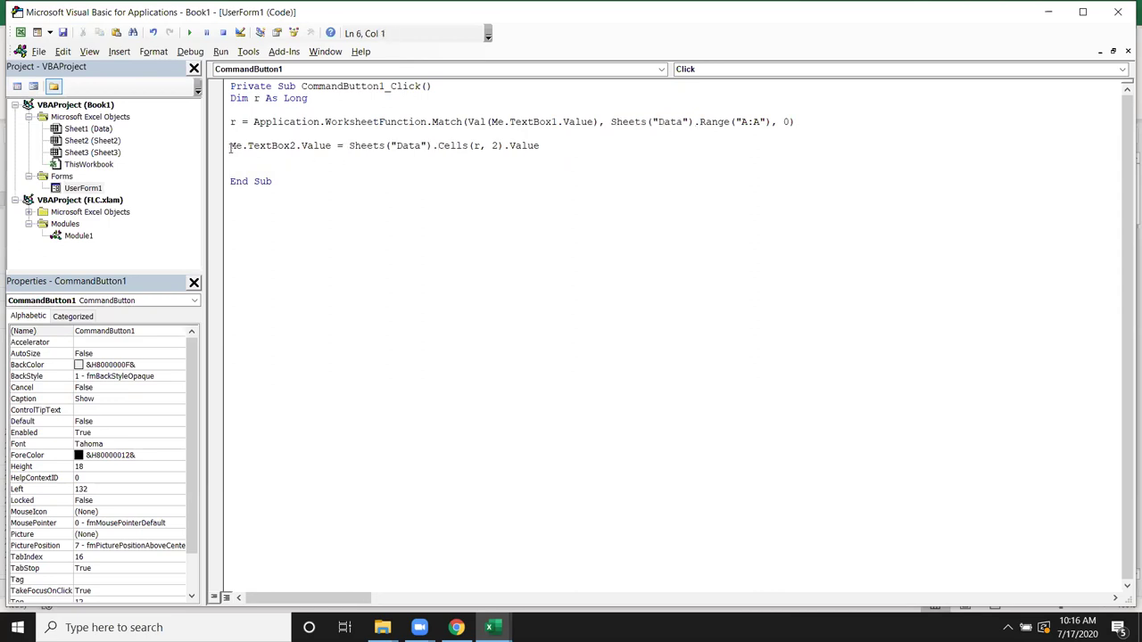
Step: Paste four more copies of the TextBox2 line and reopen UserForm1
key(shift+Down)
key(Right)
key(ctrl+v)
key(ctrl+v)
key(ctrl+v)
key(ctrl+v)
key(alt+F11)
key(alt+F11)
double_click(83, 187)
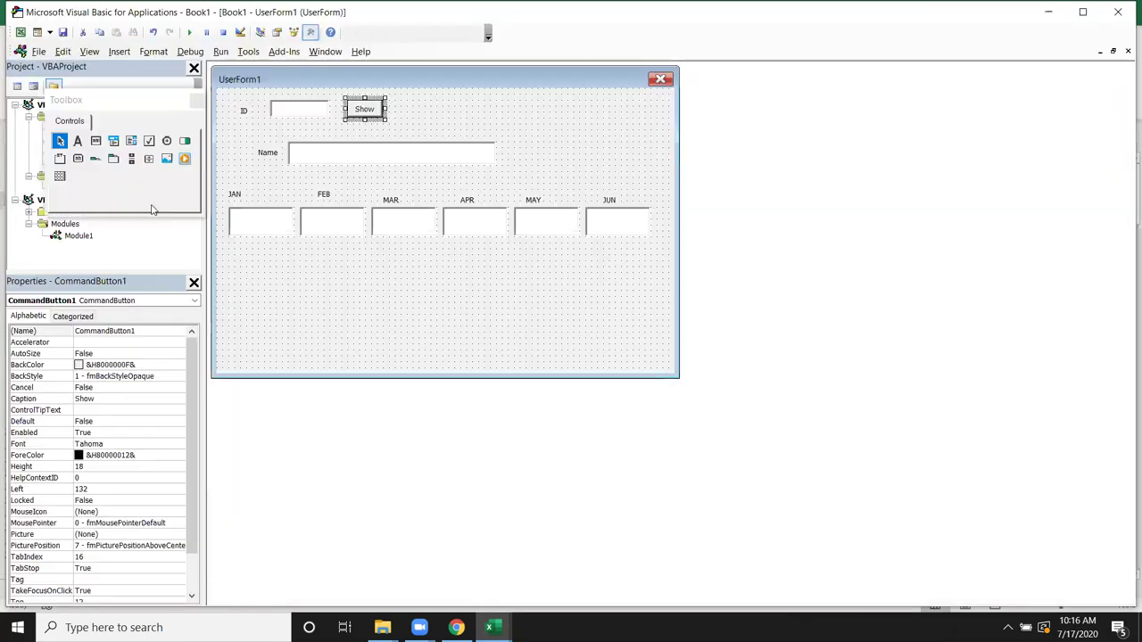
Step: Select the JUN text box, check the Data sheet, and reopen the Show button's code
click(620, 223)
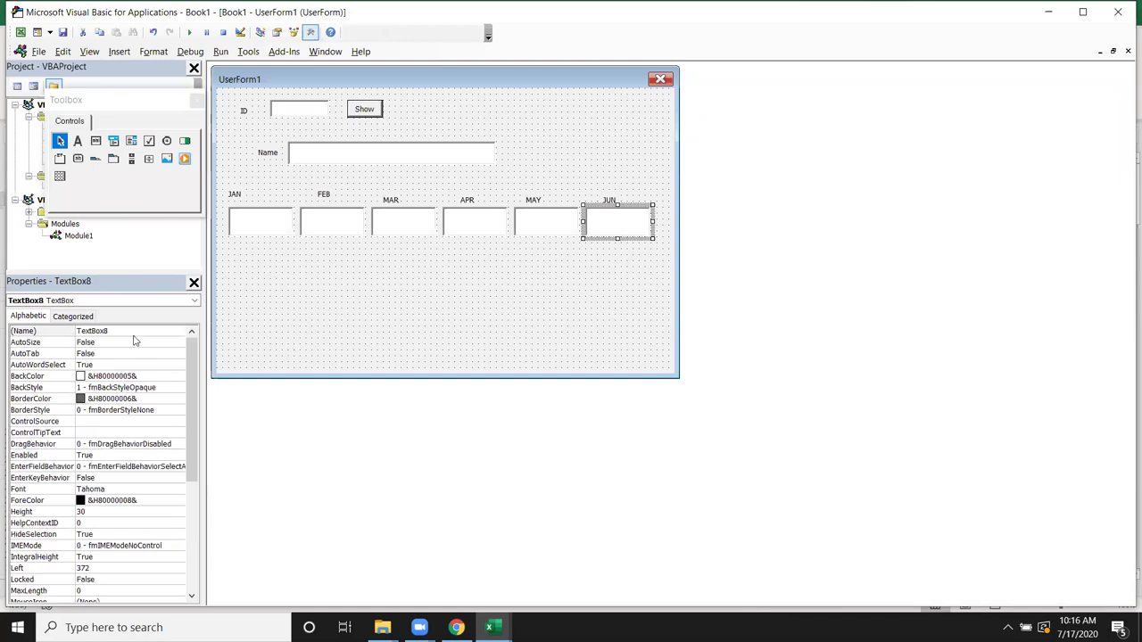
key(alt+F11)
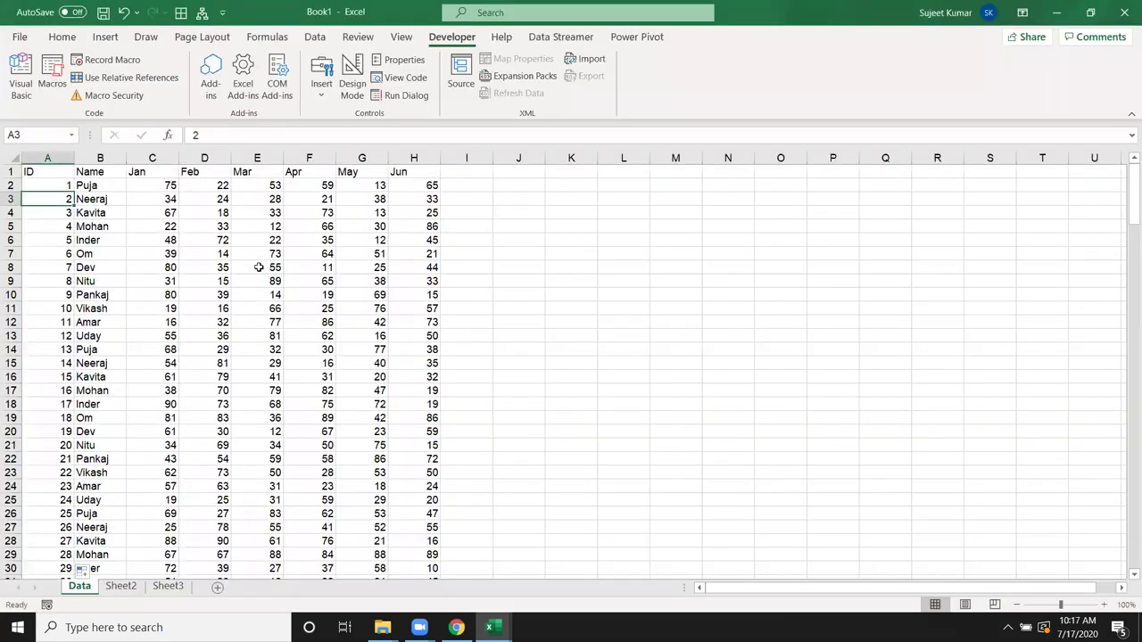
key(alt+Tab)
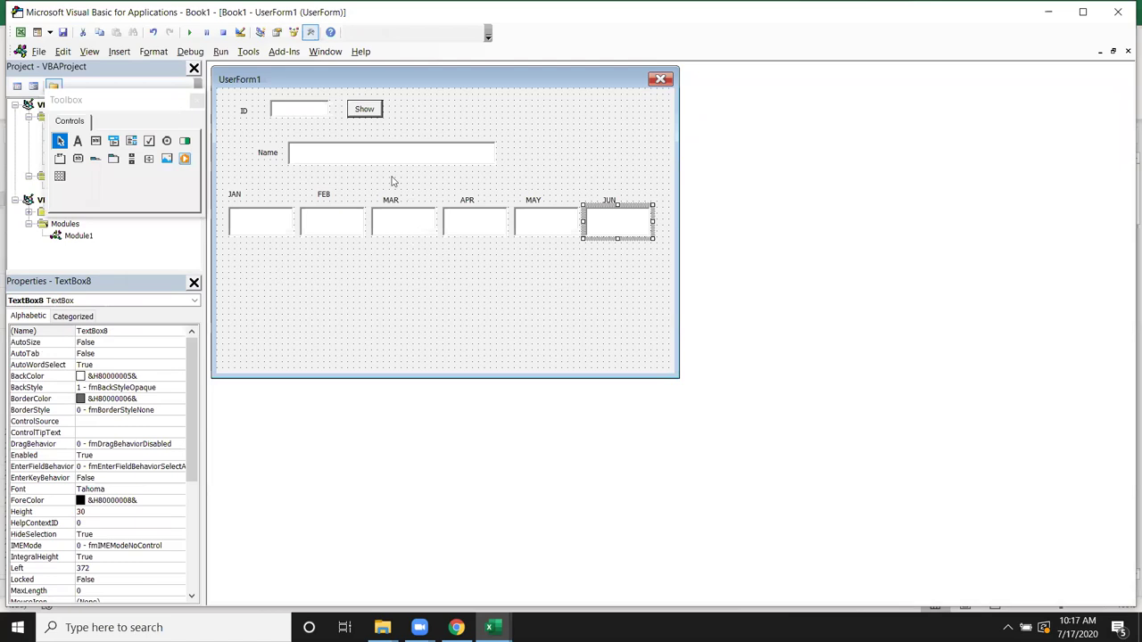
double_click(373, 116)
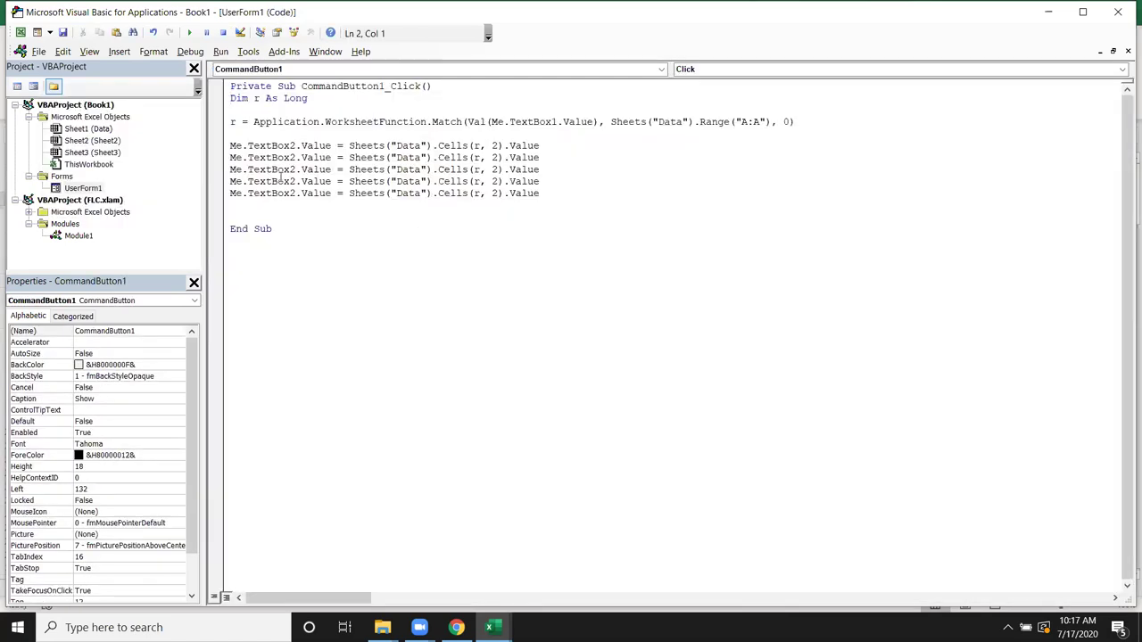
Step: Renumber the copied assignment lines to TextBox3, TextBox4, TextBox5 and TextBox6
key(Delete)
text(3)
key(BackSpace)
text(4)
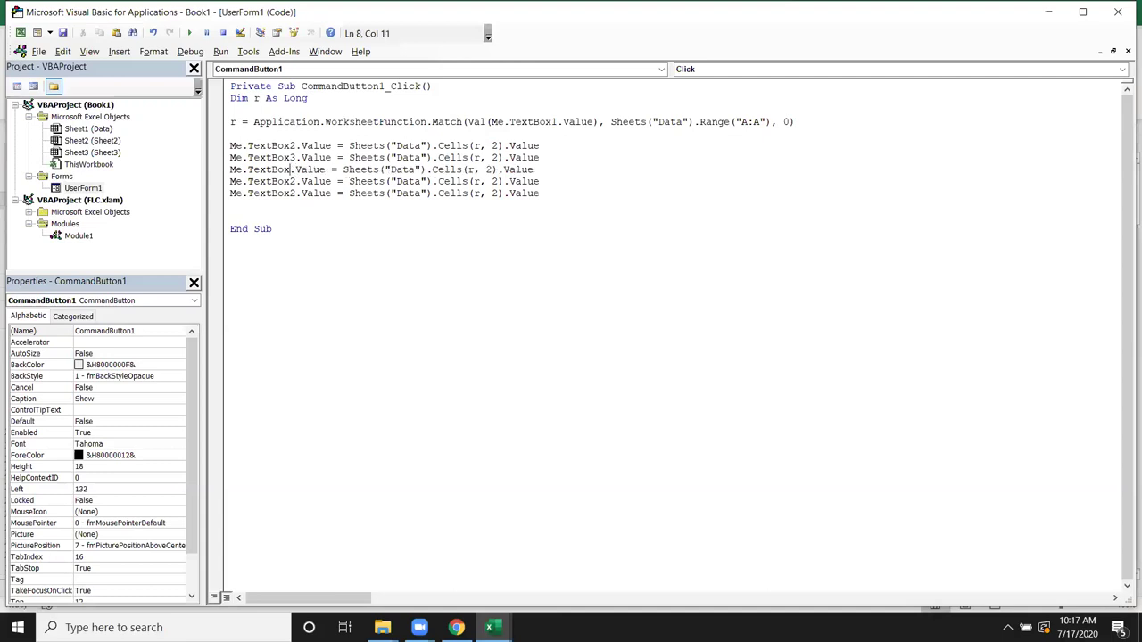
click(297, 181)
key(BackSpace)
text(5)
click(297, 193)
key(BackSpace)
text(6)
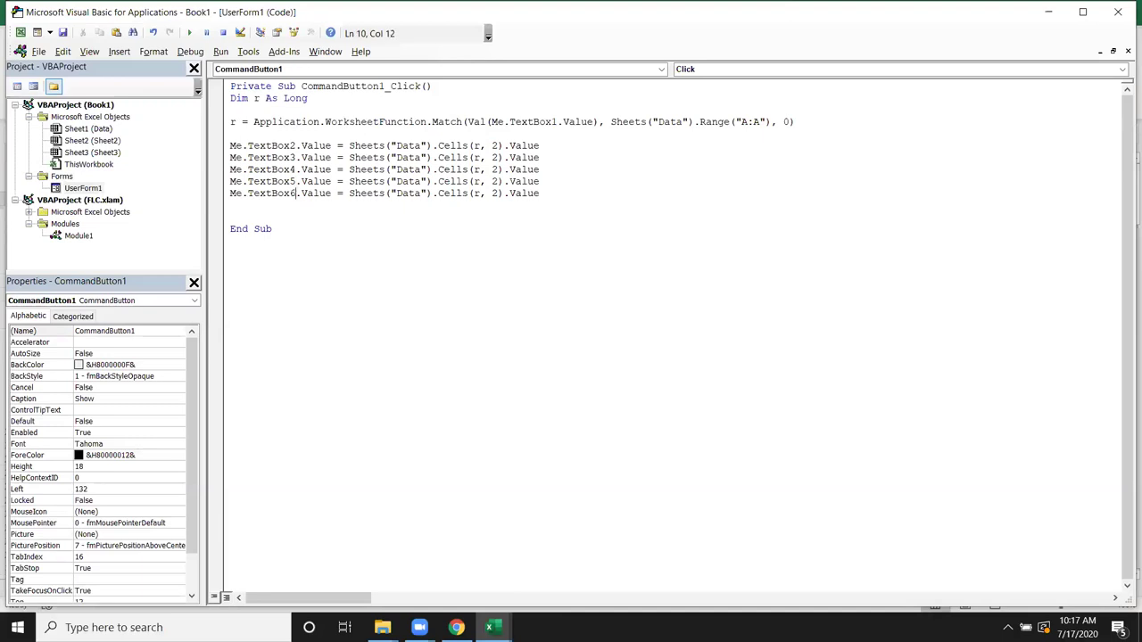
Step: Duplicate the last two assignment lines and rename the copies TextBox7 and TextBox8
click(255, 206)
key(Up)
key(shift+Down)
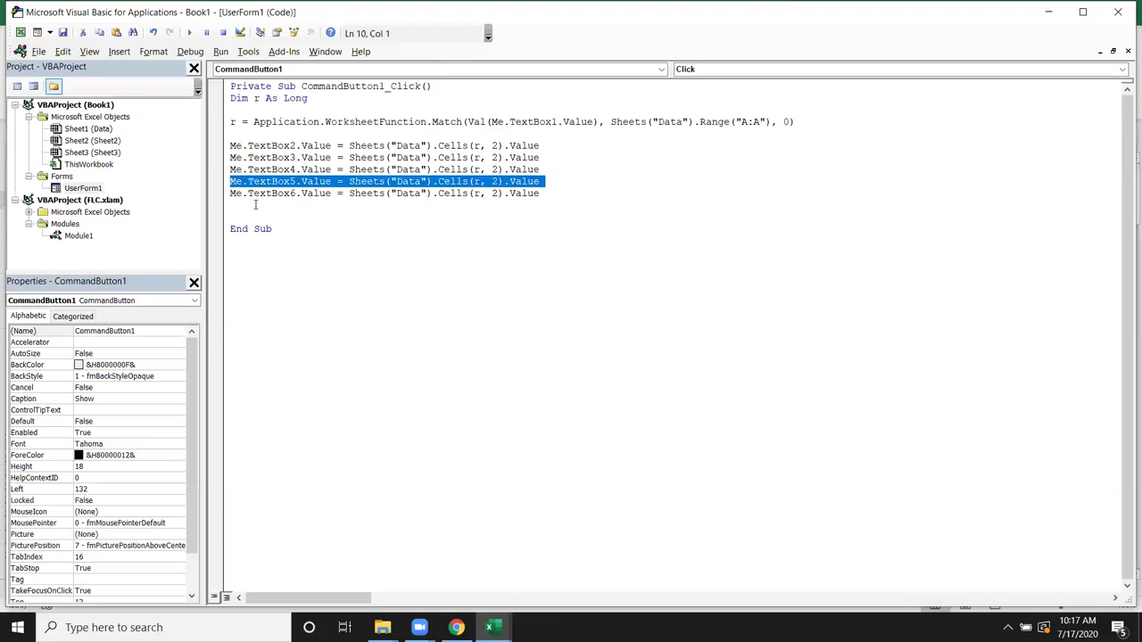
key(shift+Down)
key(ctrl+c)
click(255, 205)
key(ctrl+v)
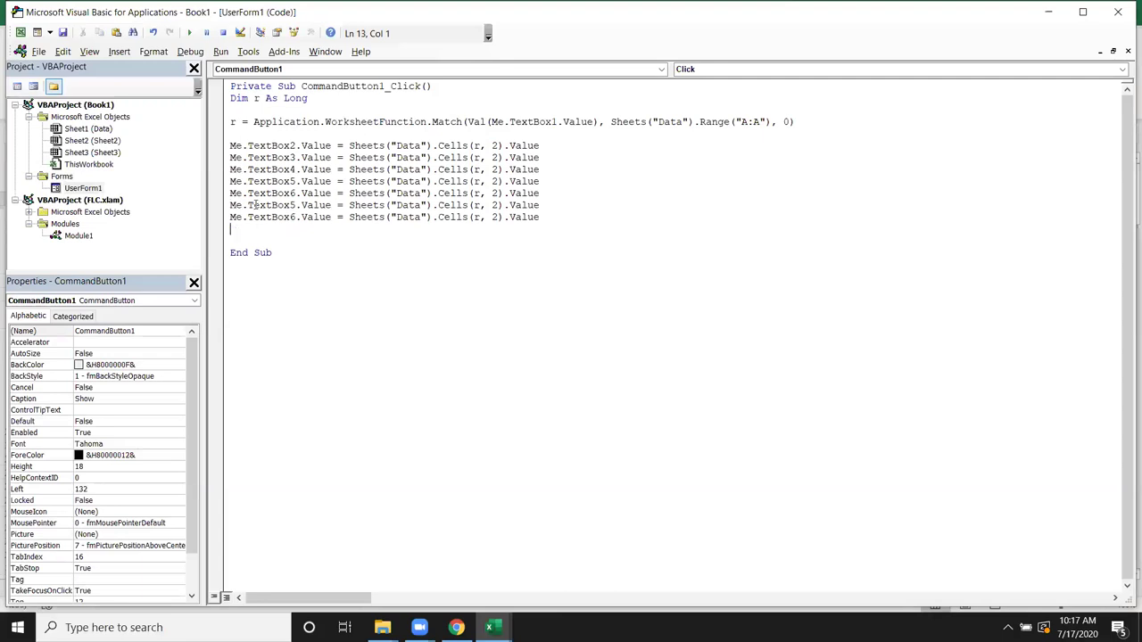
click(289, 205)
key(Delete)
text(7)
click(296, 217)
key(BackSpace)
text(8)
Step: Change the Cells column numbers to 3, 4 and 5 for TextBox3–TextBox5
click(533, 263)
click(491, 157)
key(Delete)
text(3)
click(501, 170)
text(4)
key(BackSpace)
key(BackSpace)
text(4)
key(Down)
Step: Set columns 6, 7 and 8 for TextBox6–TextBox8, then run the form
key(BackSpace)
text(5)
key(Down)
key(BackSpace)
text(6)
key(Down)
key(BackSpace)
text(7)
key(Down)
key(BackSpace)
text(8)
key(Down)
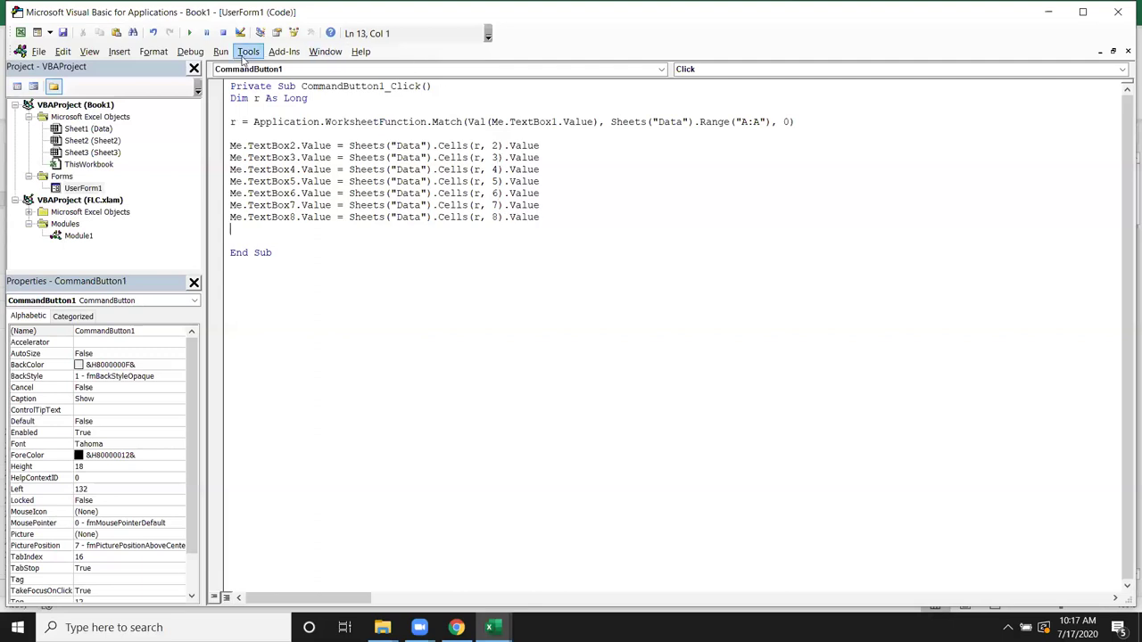
click(189, 32)
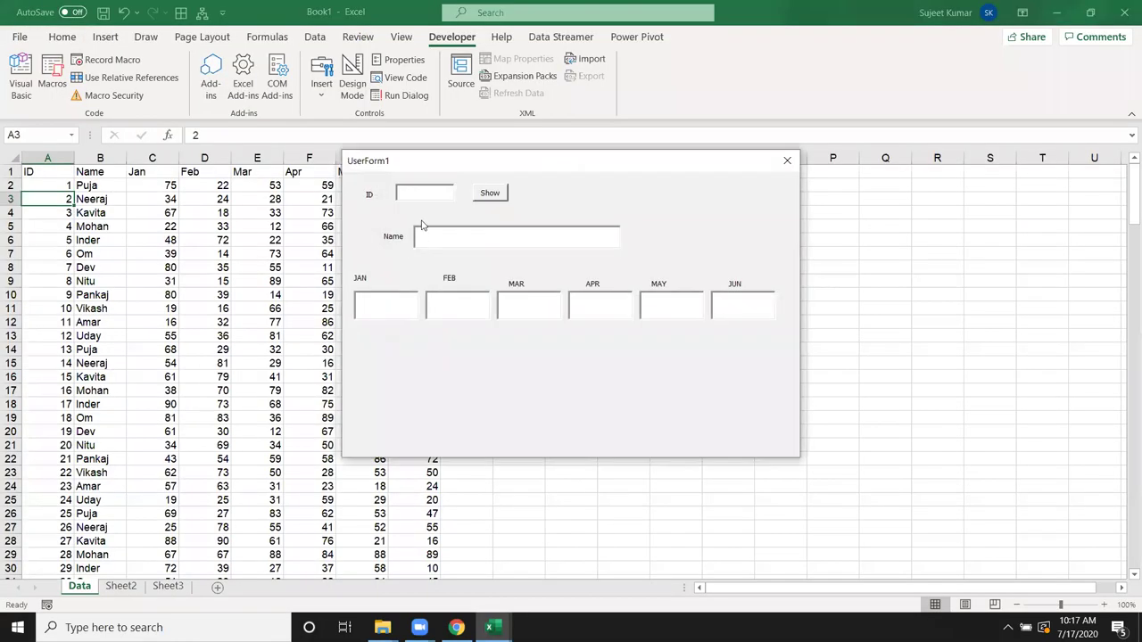
Step: Look up ID 1 successfully, then ID 100, which halts with run-time error 1004
text(1)
click(484, 198)
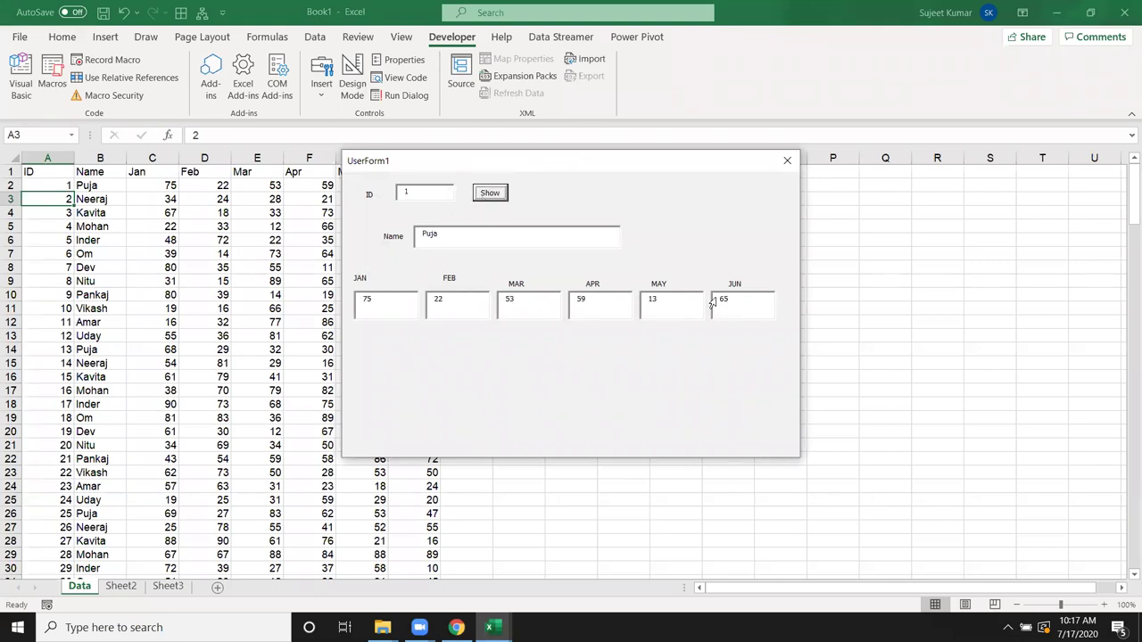
click(416, 194)
text(00)
click(489, 198)
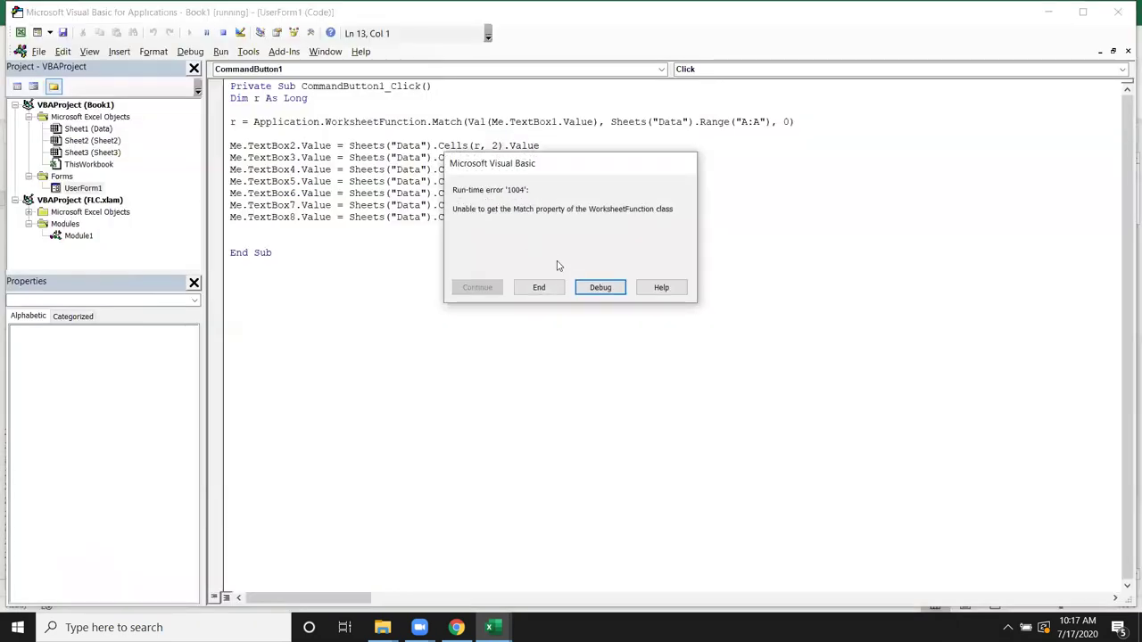
Step: Debug the error and highlight the failing Match expression in the code
click(599, 287)
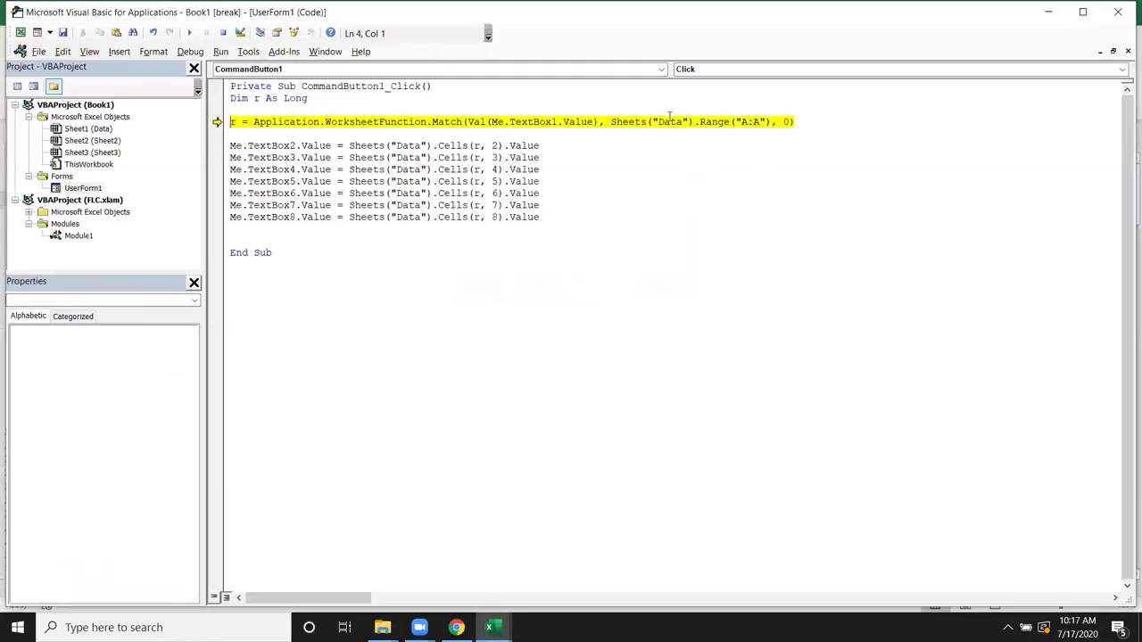
mouse_move(232, 122)
drag(253, 122, 841, 118)
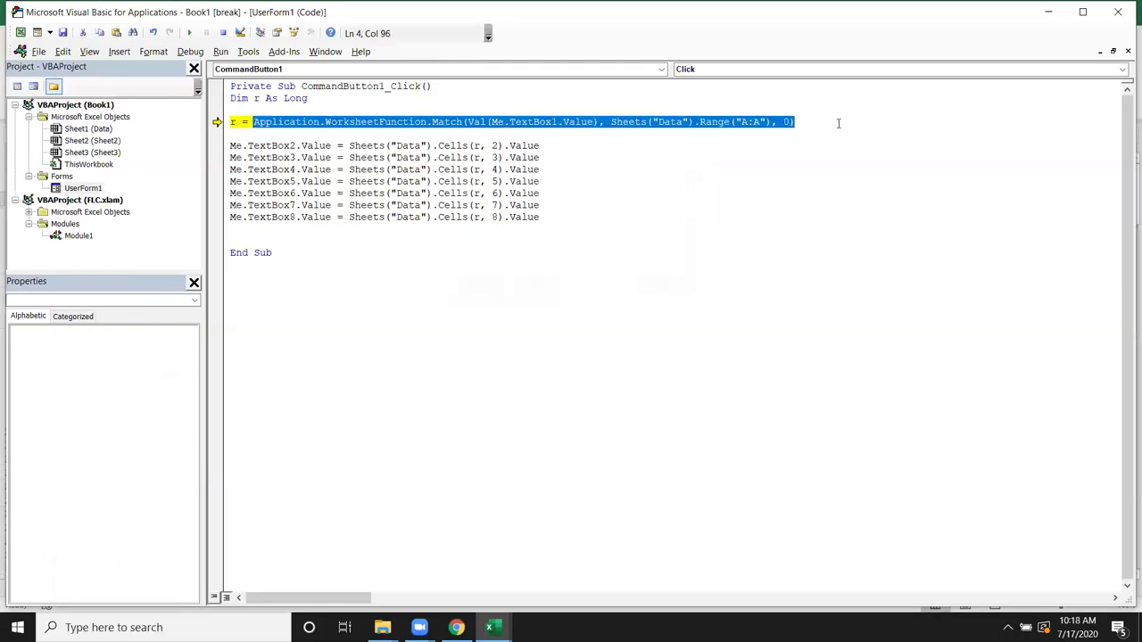
click(237, 121)
Step: Insert an On Error Resume Next line directly above the Match lookup
click(236, 146)
click(238, 111)
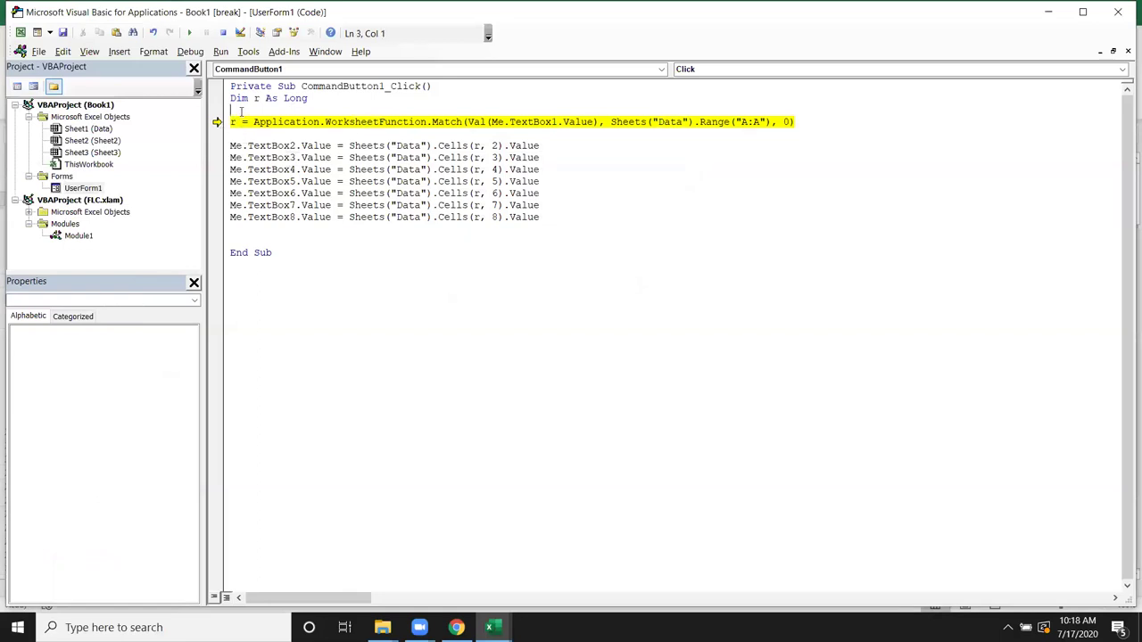
key(Return)
key(Up)
key(Down)
text(on err)
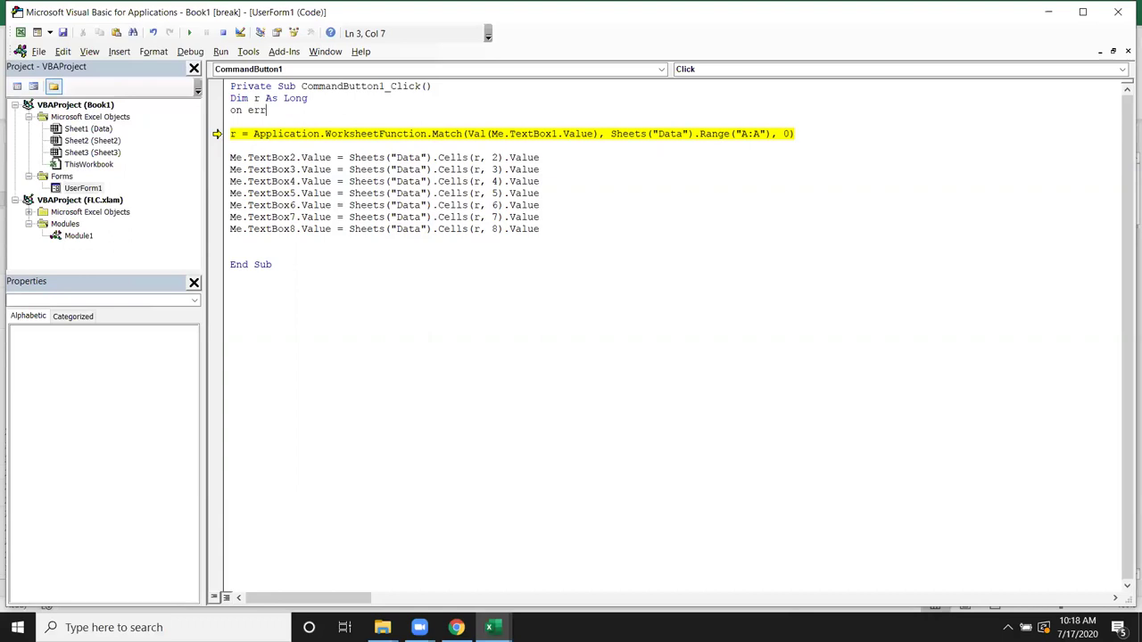
text(or resume next)
click(247, 181)
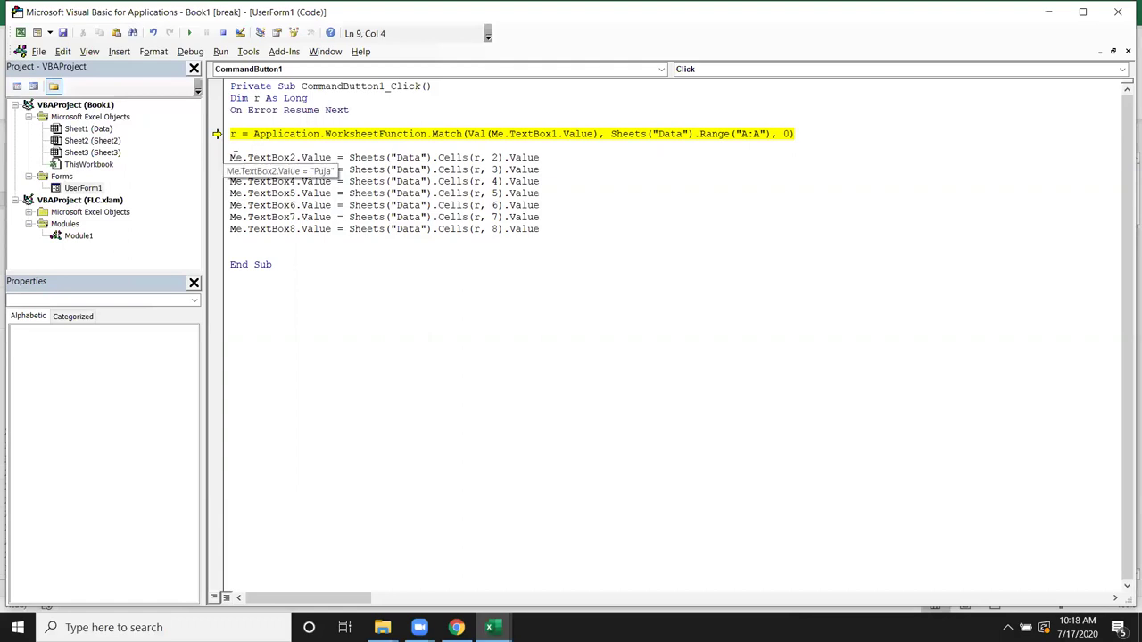
Step: Stop the halted run, reopen the Show code, and add If Err > 0 Then below Match
click(222, 32)
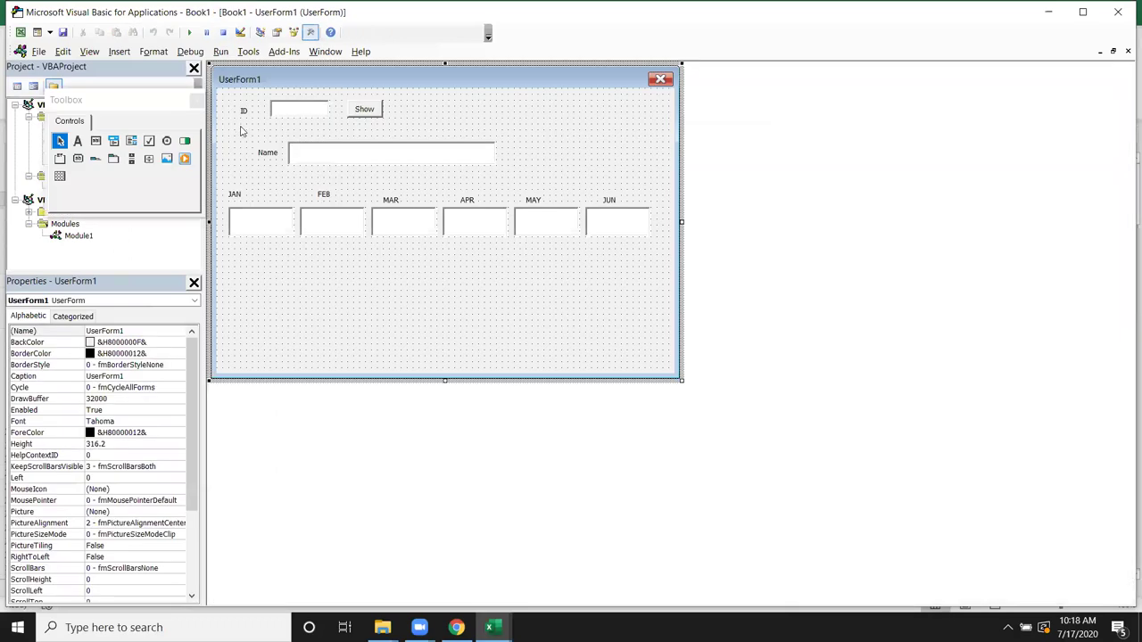
double_click(352, 111)
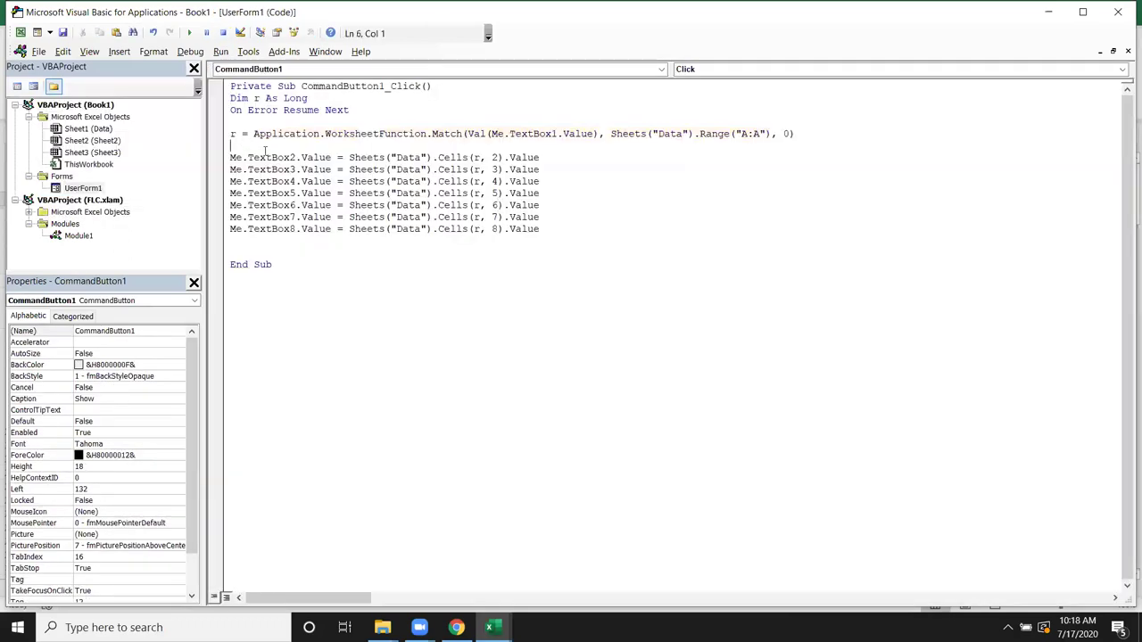
key(Up)
key(Up)
key(Down)
key(Down)
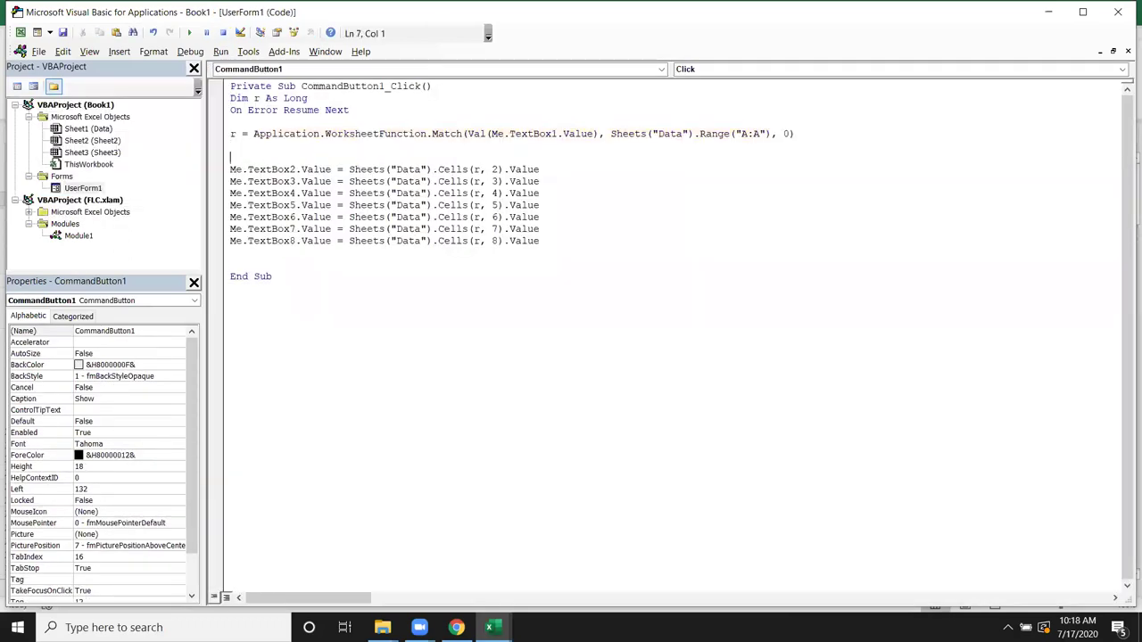
key(Up)
key(Down)
key(Down)
text(if err)
text(>0 then)
key(Down)
key(Return)
key(Return)
key(Return)
key(Up)
key(Up)
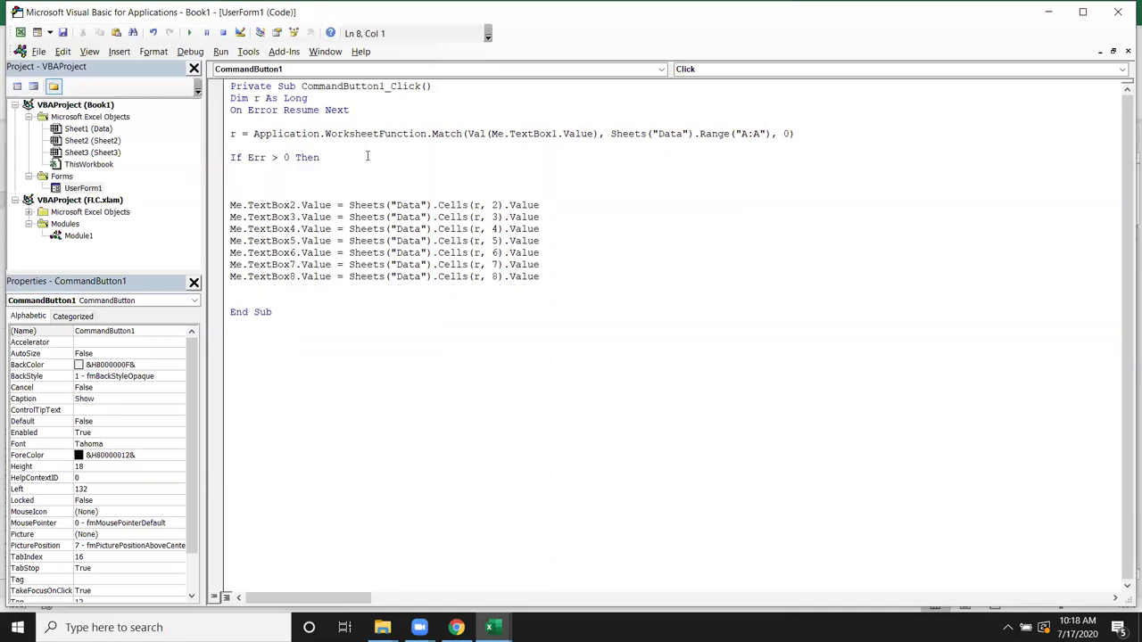
Step: Under the If line, add Me.TextBox2.Value = "" and a second line set to 0
click(466, 288)
mouse_move(545, 276)
mouse_down()
mouse_move(471, 277)
mouse_move(218, 212)
mouse_up()
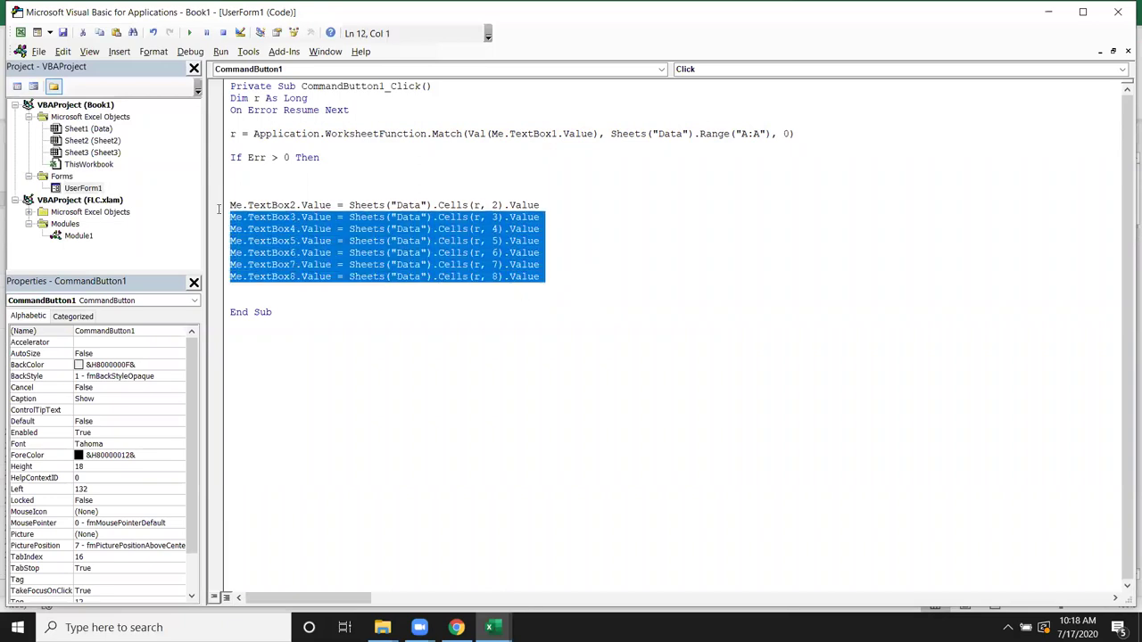
click(237, 182)
click(234, 170)
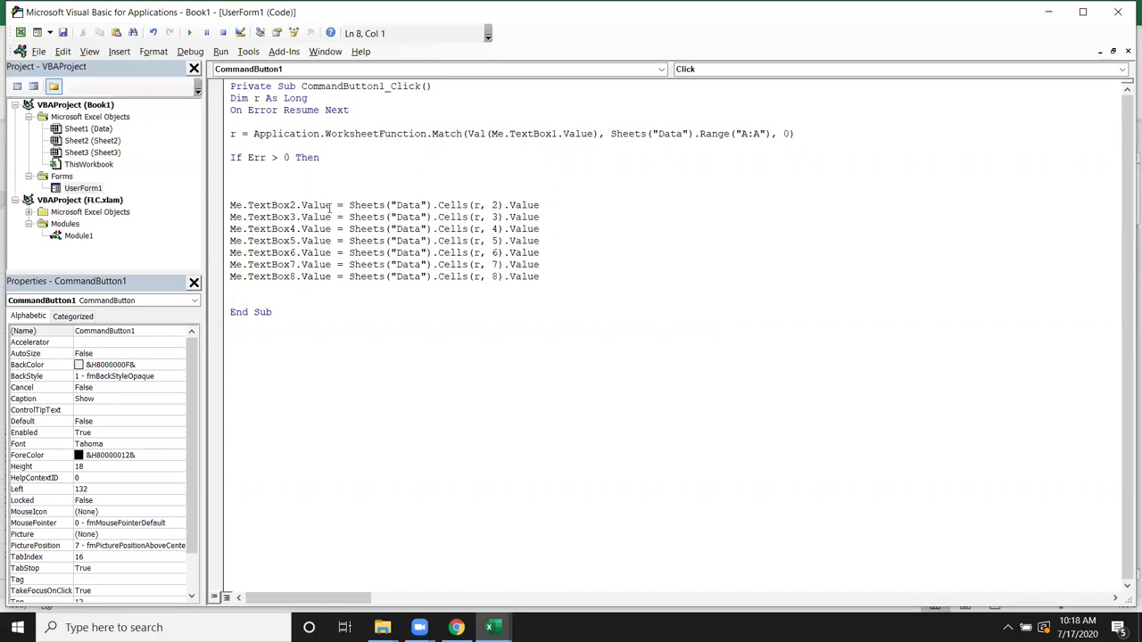
drag(331, 205, 230, 205)
key(ctrl+c)
click(247, 181)
key(ctrl+v)
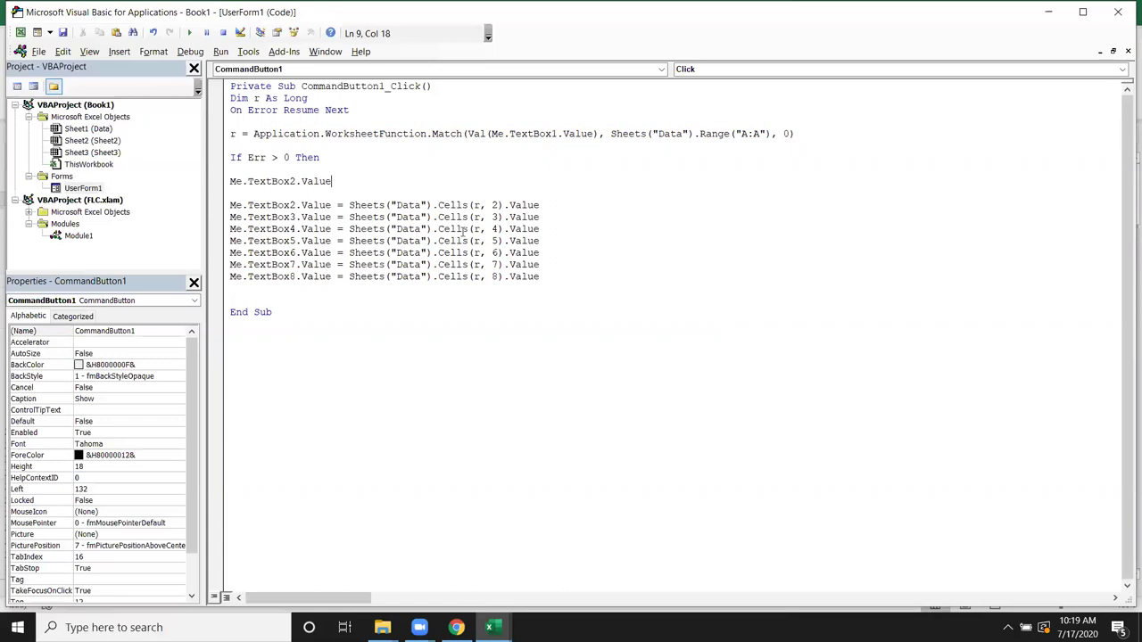
text(= "")
key(Return)
key(ctrl+v)
text(=0)
Step: Make the second line TextBox3 = 0 and paste copies of it
click(296, 194)
key(BackSpace)
text(3)
click(230, 205)
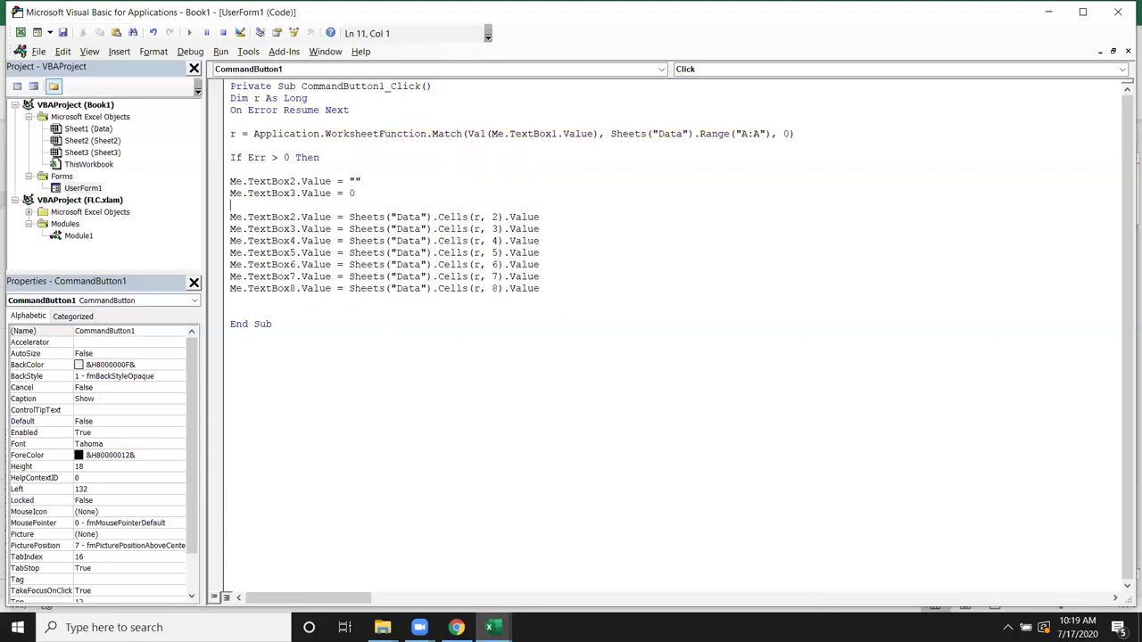
key(Left)
key(Left)
key(Left)
key(Left)
key(Left)
key(Left)
key(Left)
key(Left)
key(Left)
key(shift+Down)
key(ctrl+c)
key(ctrl+v)
key(ctrl+v)
key(ctrl+v)
key(ctrl+v)
key(ctrl+v)
key(ctrl+v)
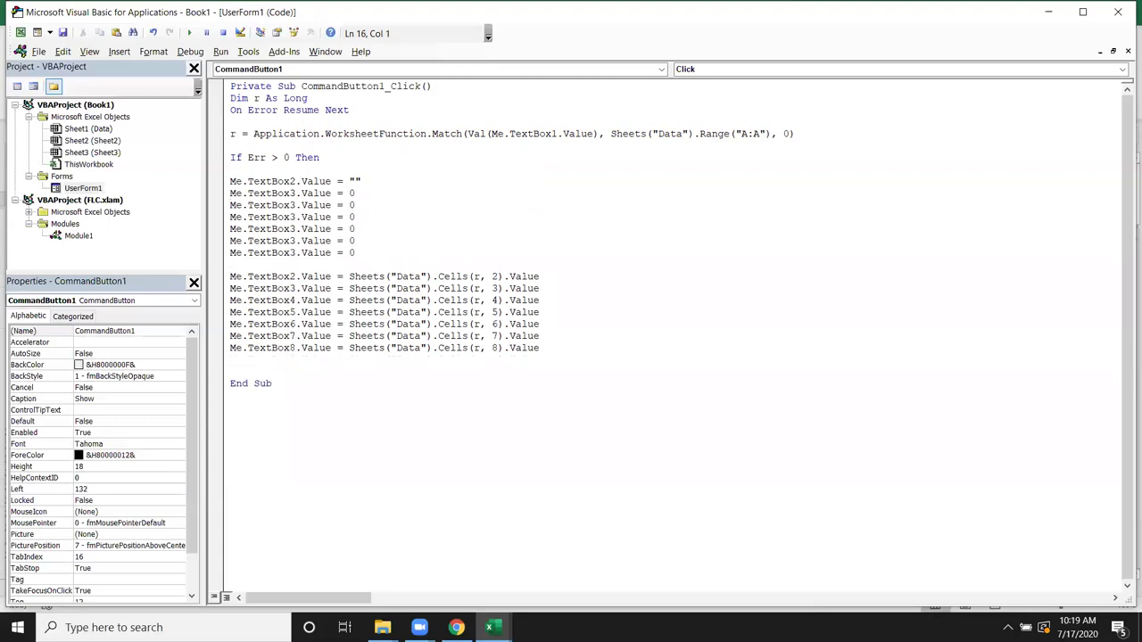
Step: Renumber the copies to TextBox4–TextBox8 = 0 and add Else after them
click(296, 205)
key(BackSpace)
text(4)
key(Down)
key(BackSpace)
text(5)
key(BackSpace)
text(6)
key(BackSpace)
text(7)
key(Down)
key(BackSpace)
text(8)
text(else)
Step: Add End If after the assignments and MsgBox "Data Not Found" under the If line
click(230, 360)
text(end If)
click(428, 276)
click(254, 170)
text(msgbox ")
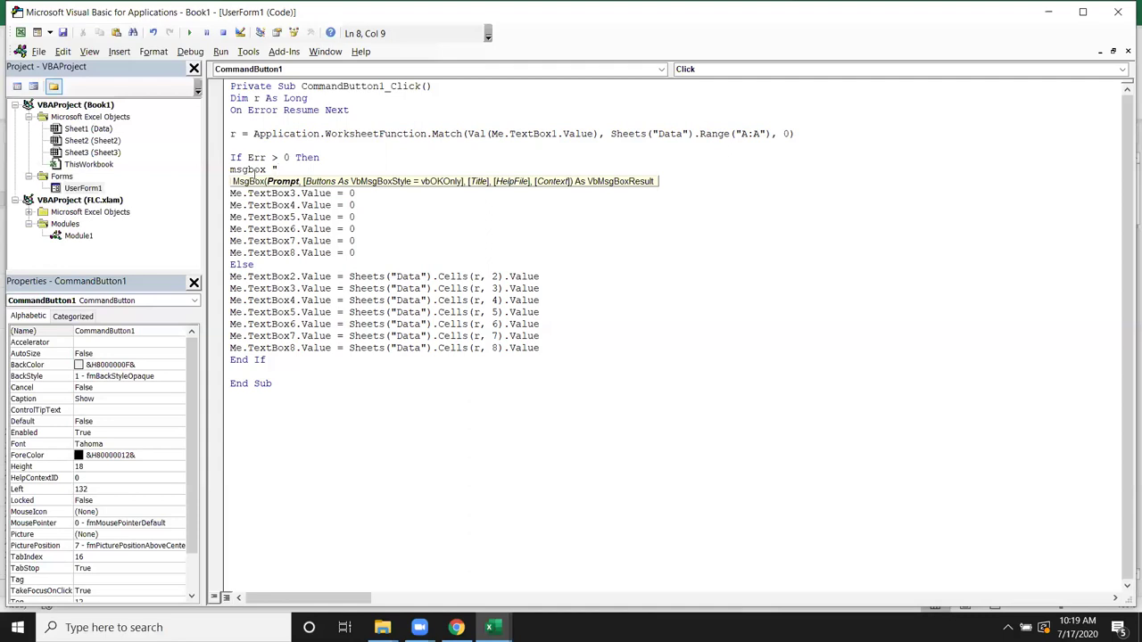
text(Data )
text(Not Found")
click(292, 241)
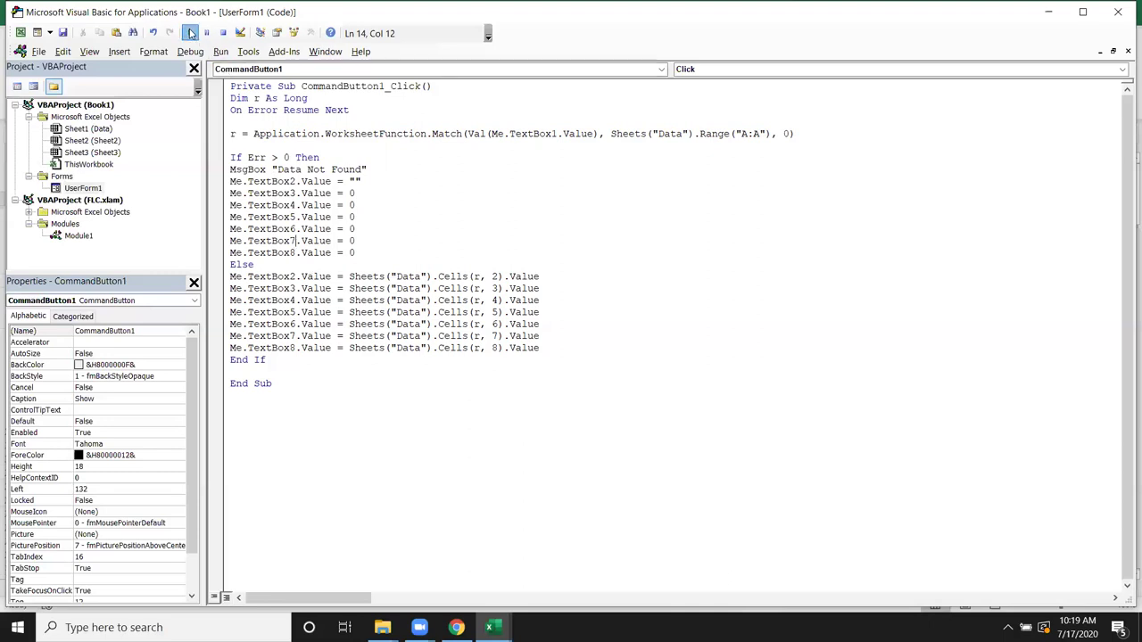
Step: Run the form and test lookups for ID 1 and the missing ID 11544
click(189, 33)
text(1)
click(502, 195)
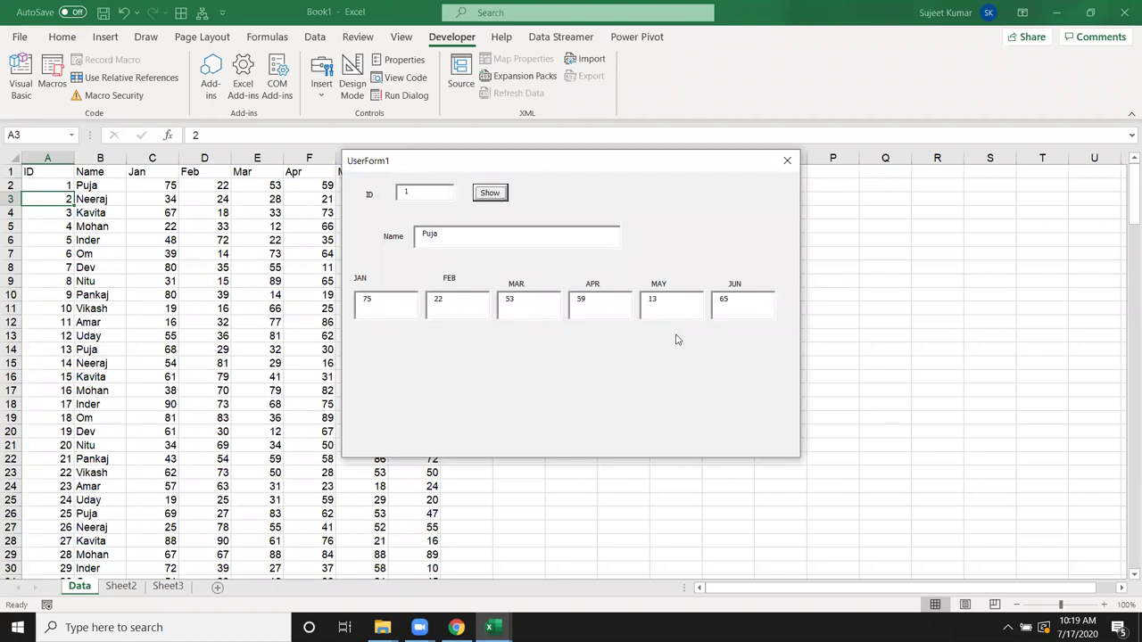
click(419, 193)
text(1544)
click(487, 196)
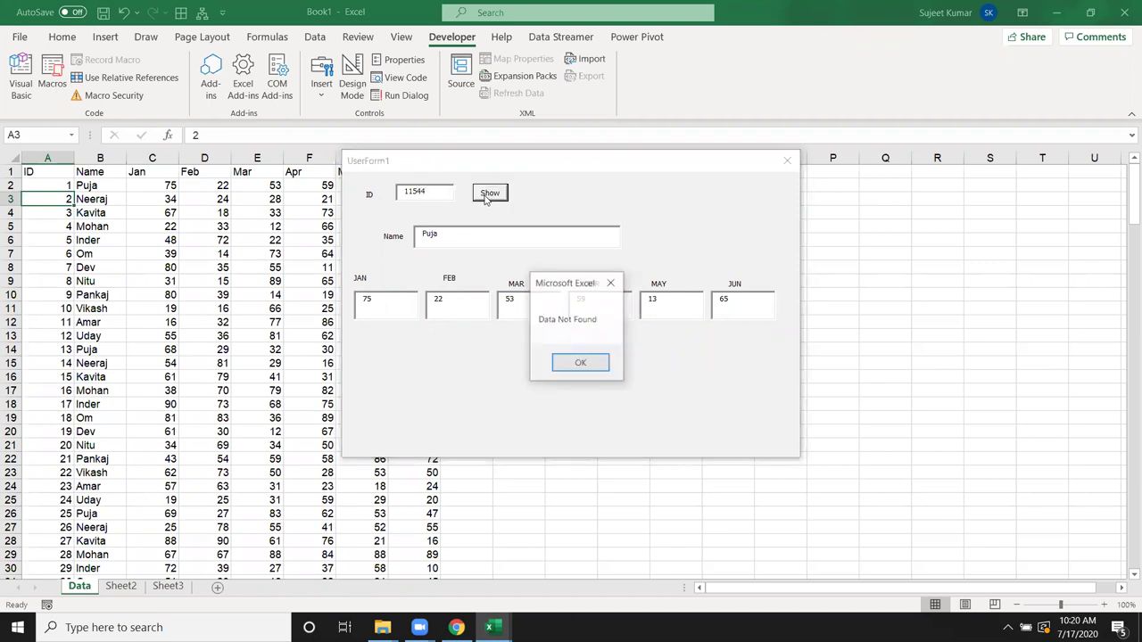
click(580, 365)
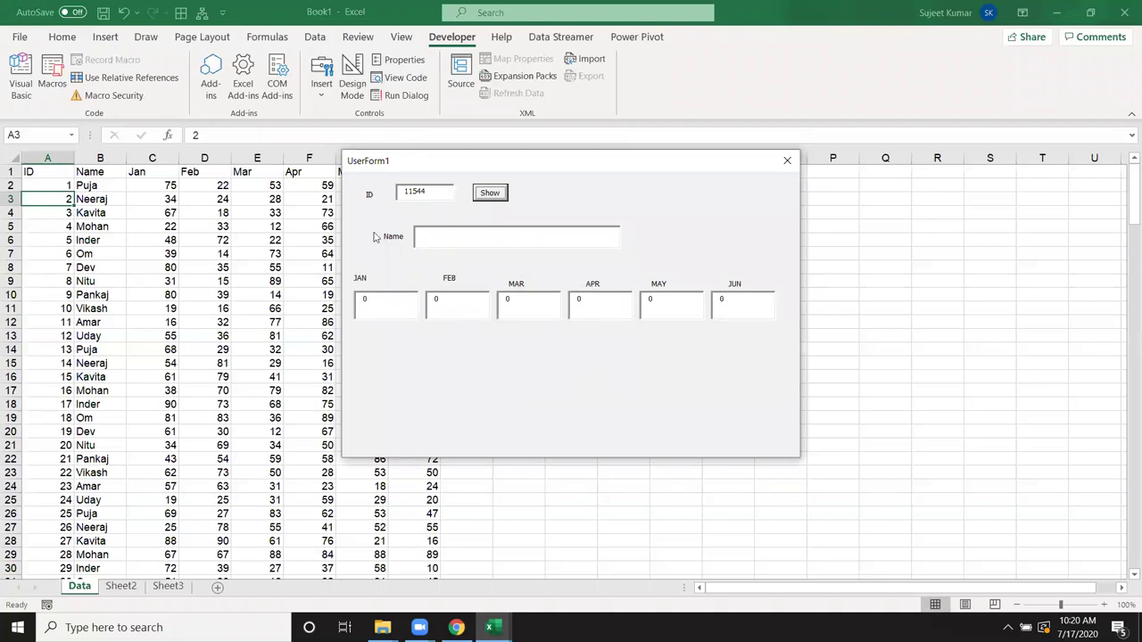
Step: Look up ID 8 and change its FEB value from 15 to 5454
drag(428, 192, 390, 186)
text(8)
click(477, 196)
click(454, 308)
key(BackSpace)
key(BackSpace)
text(5454)
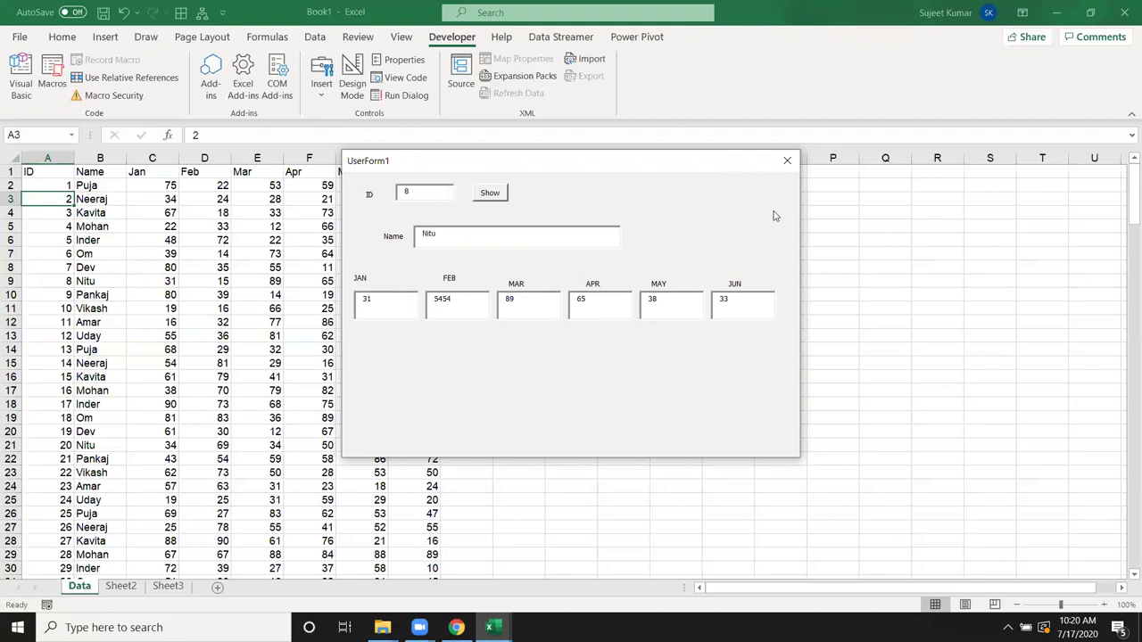
Step: Close the running form and set the Name box's Enabled property to False
click(788, 161)
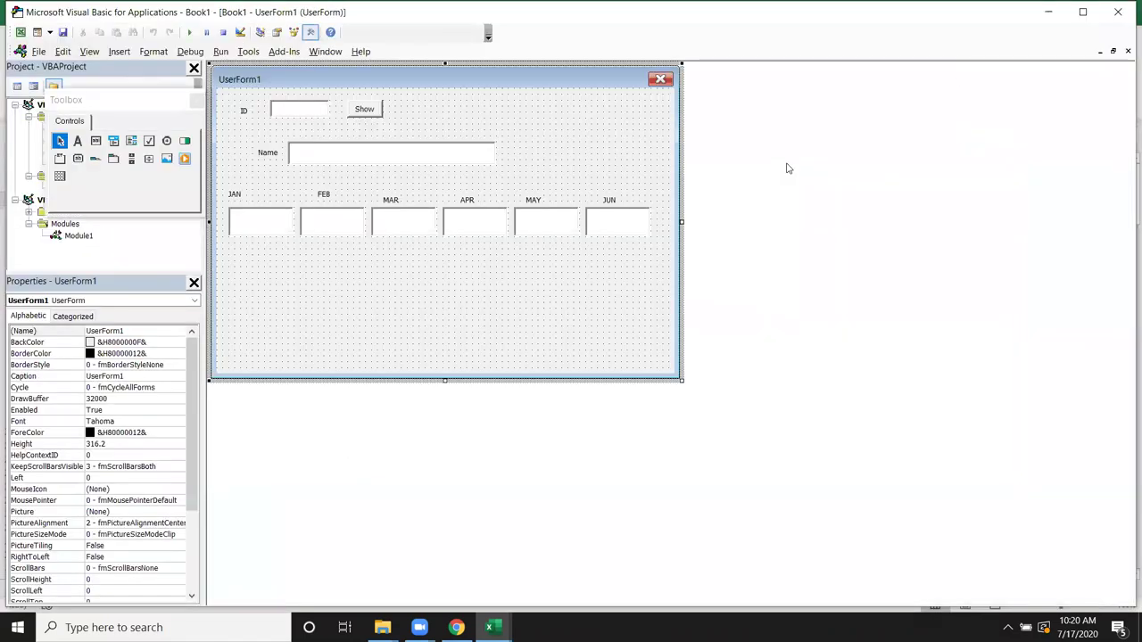
click(311, 160)
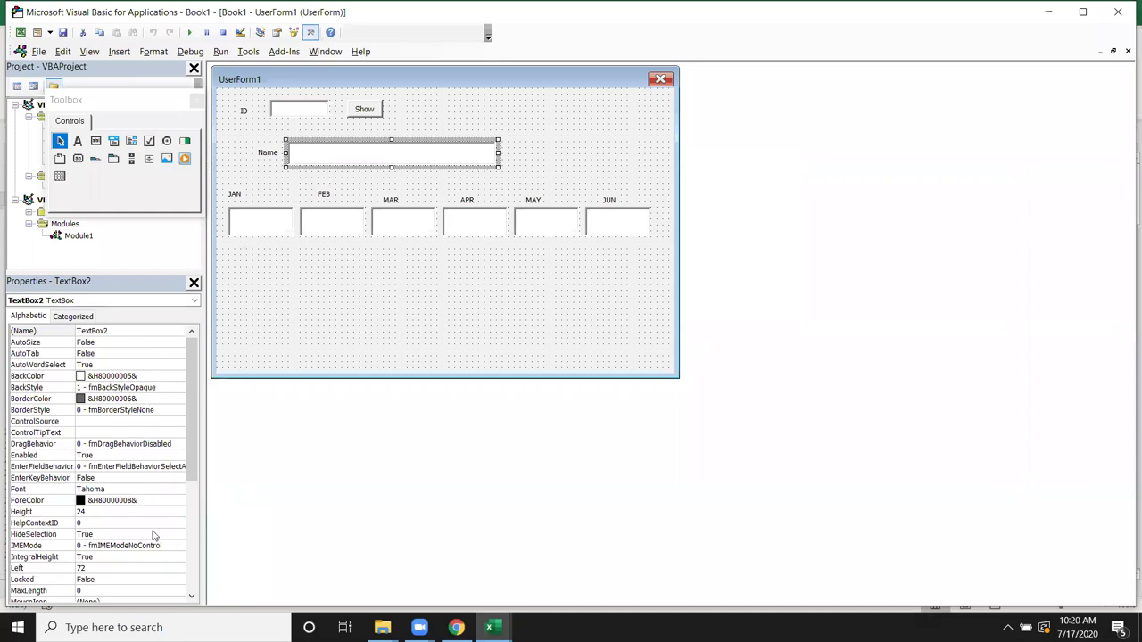
scroll(152, 535, down, 4)
scroll(154, 546, down, 2)
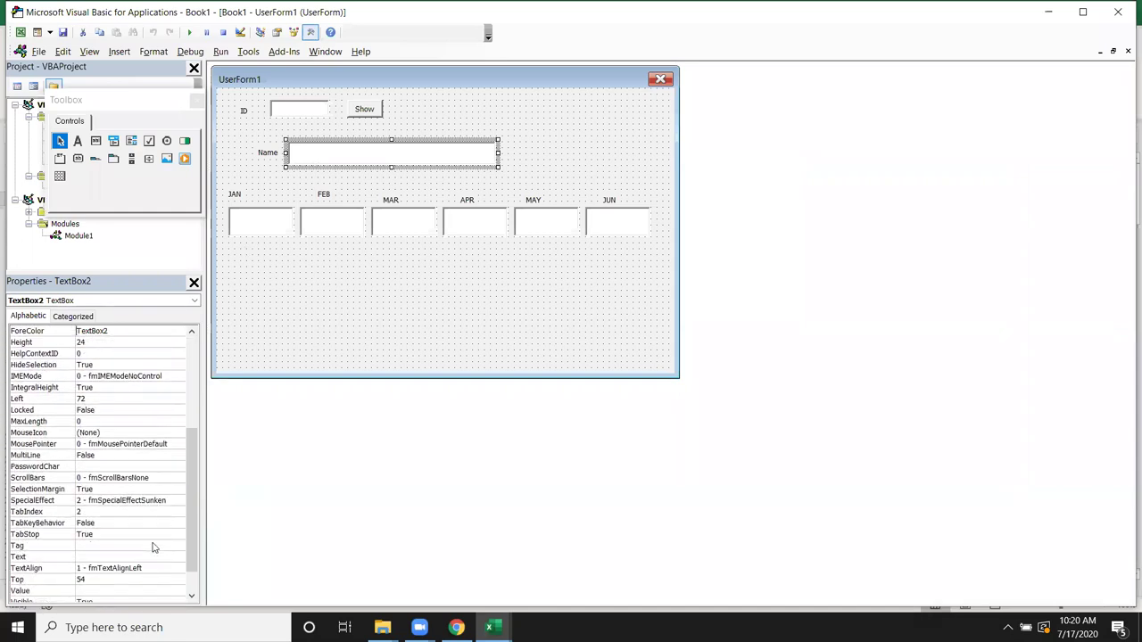
scroll(111, 470, up, 3)
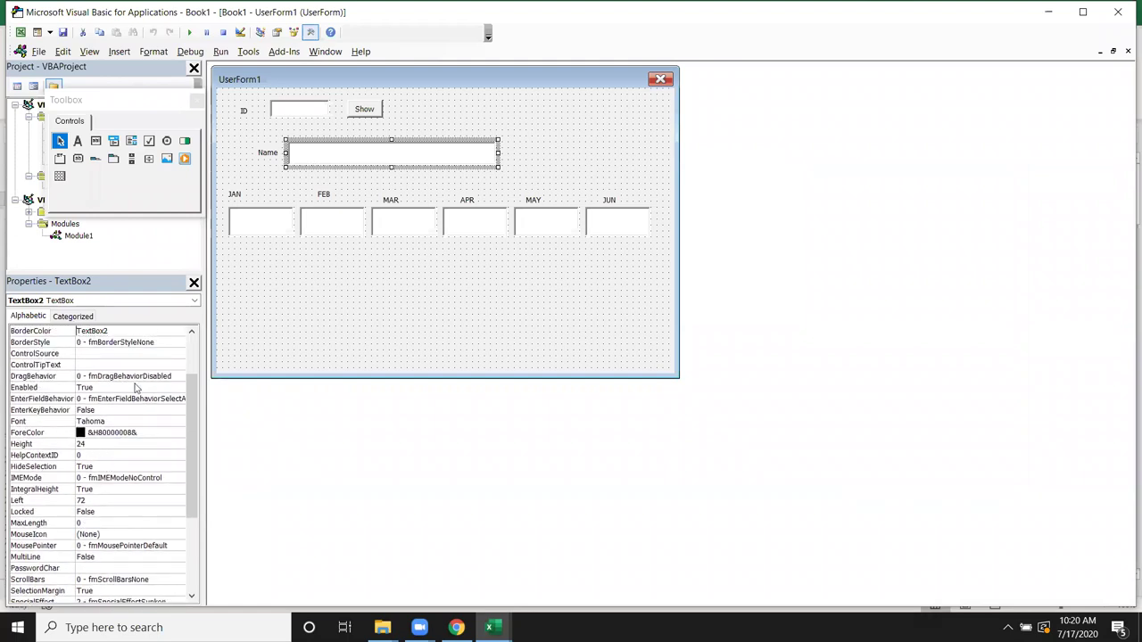
click(153, 388)
click(179, 388)
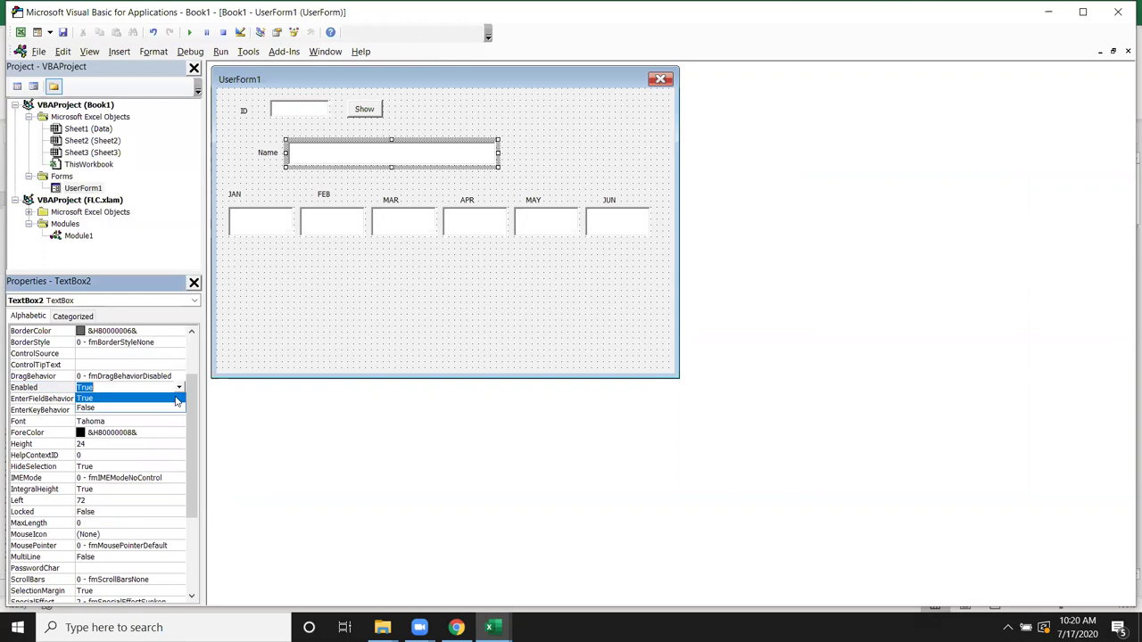
click(168, 408)
Step: Set Enabled to False on the JAN, FEB and MAR boxes
click(284, 220)
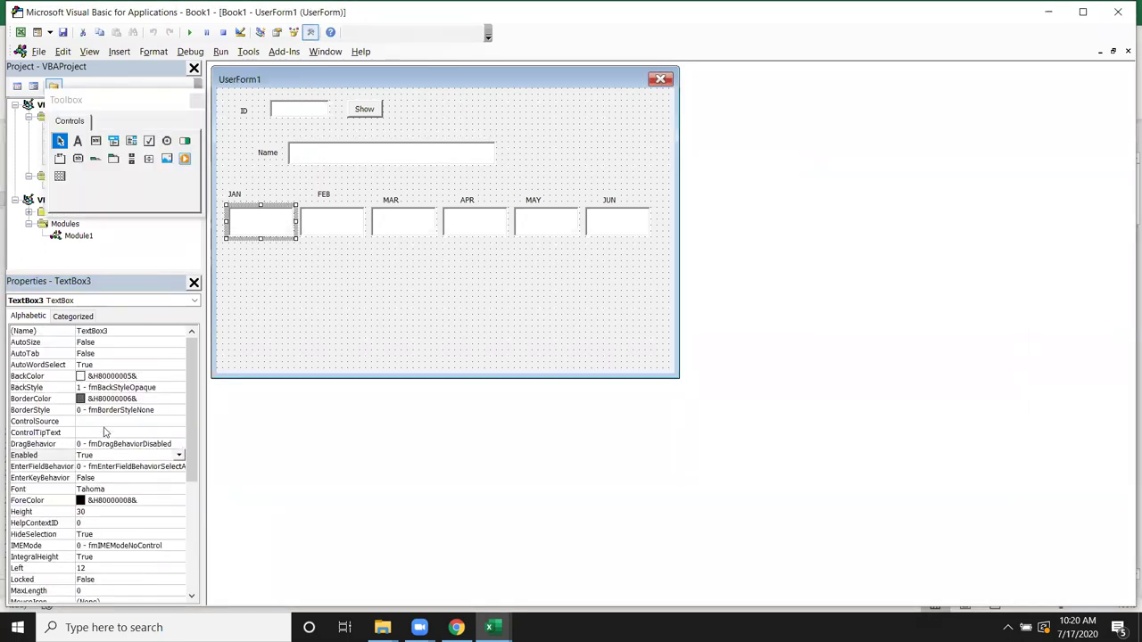
click(178, 455)
click(153, 478)
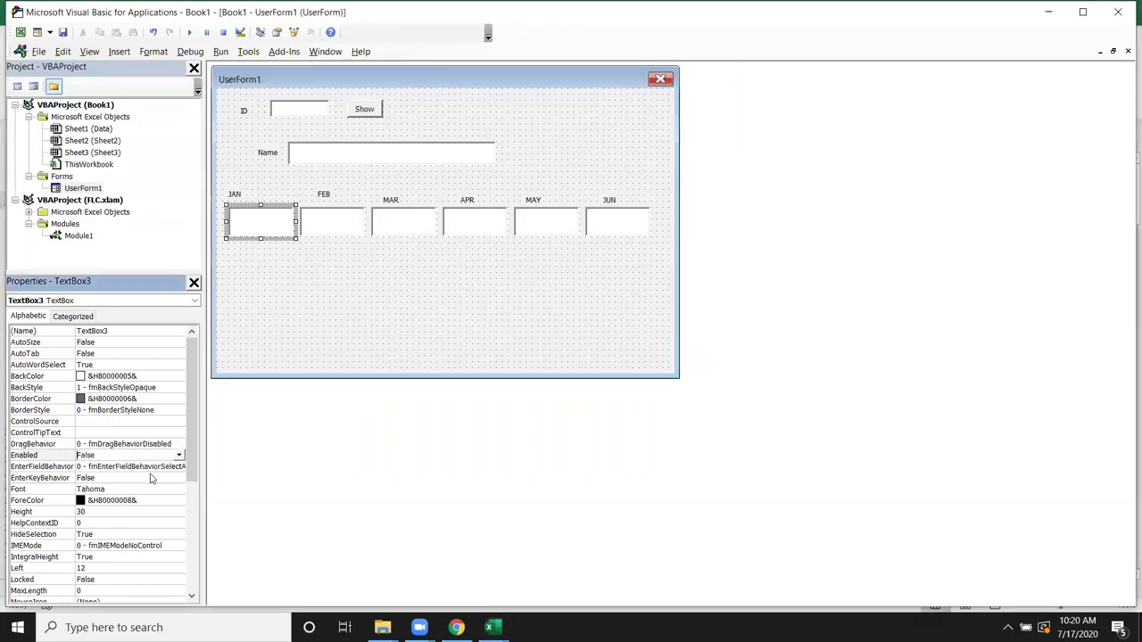
click(328, 234)
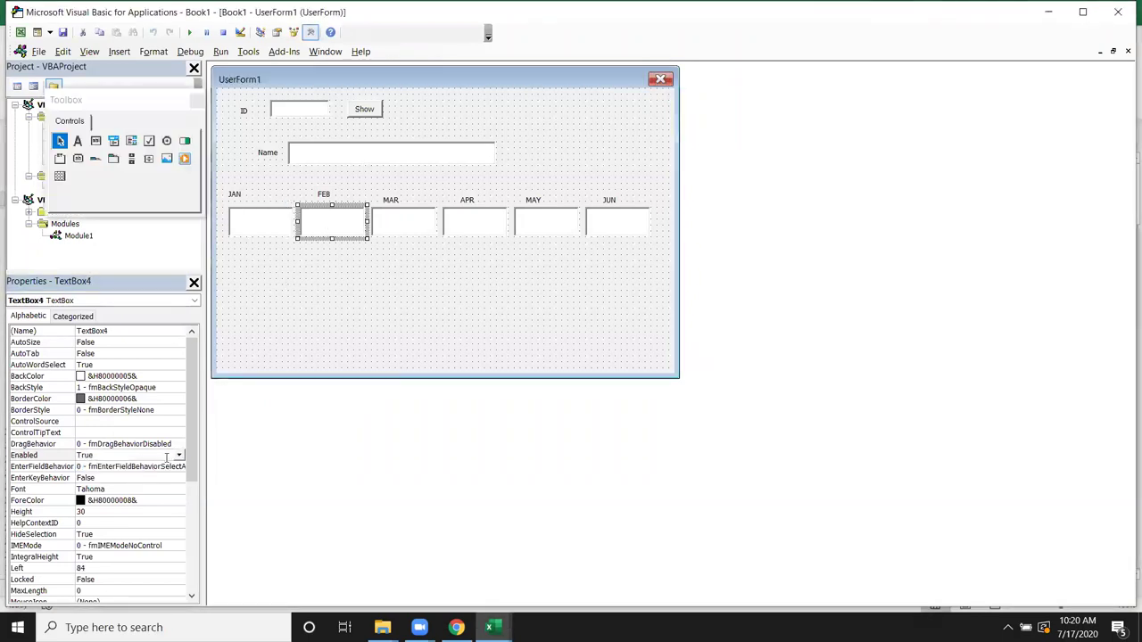
click(179, 455)
click(174, 474)
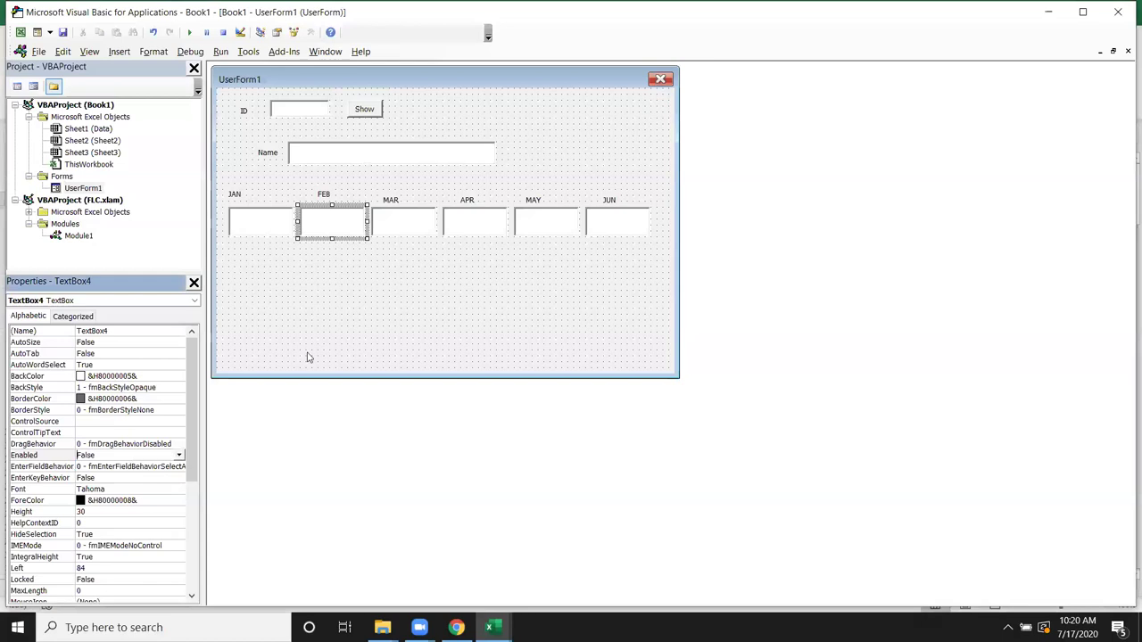
click(401, 222)
click(178, 455)
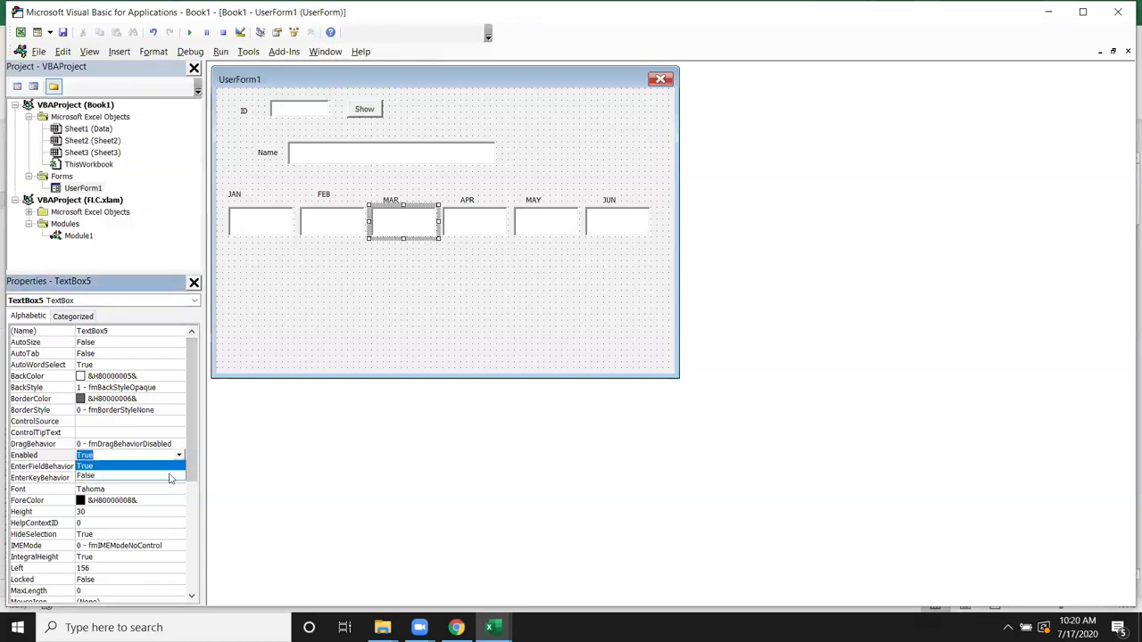
click(168, 478)
Step: Set Enabled to False on the APR, MAY and JUN boxes, then run the form
click(469, 226)
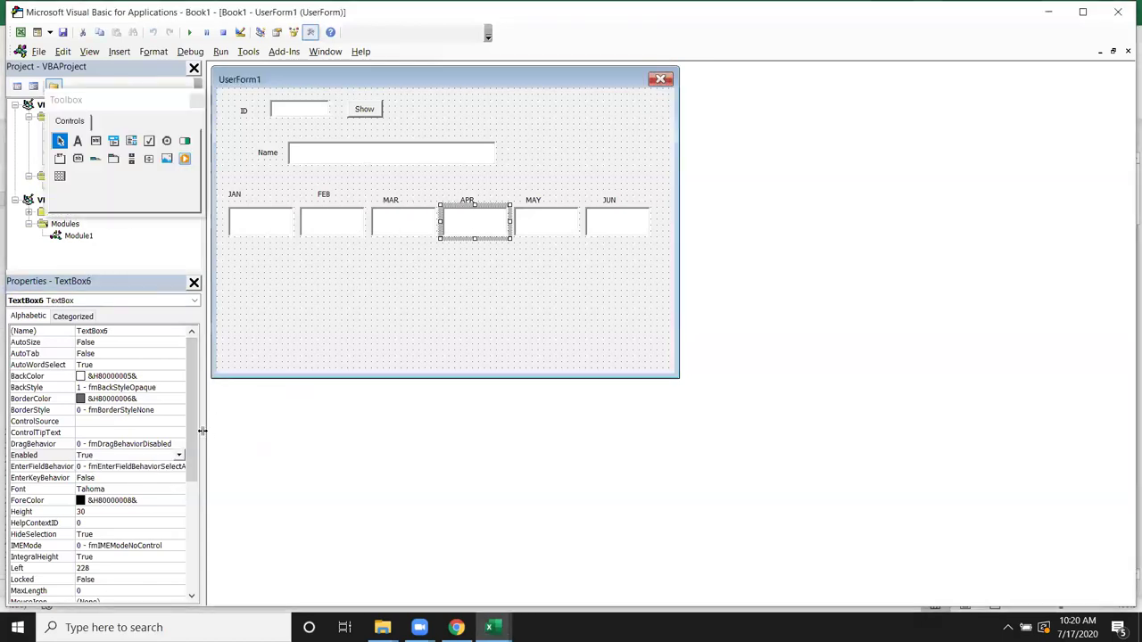
click(178, 455)
click(172, 475)
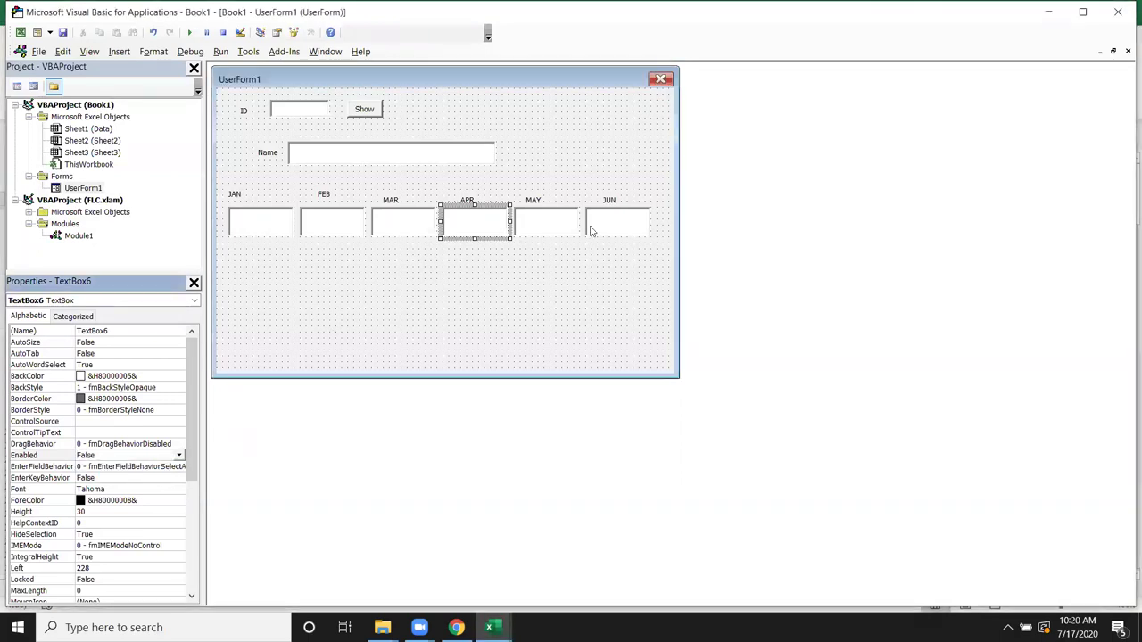
click(546, 224)
click(179, 455)
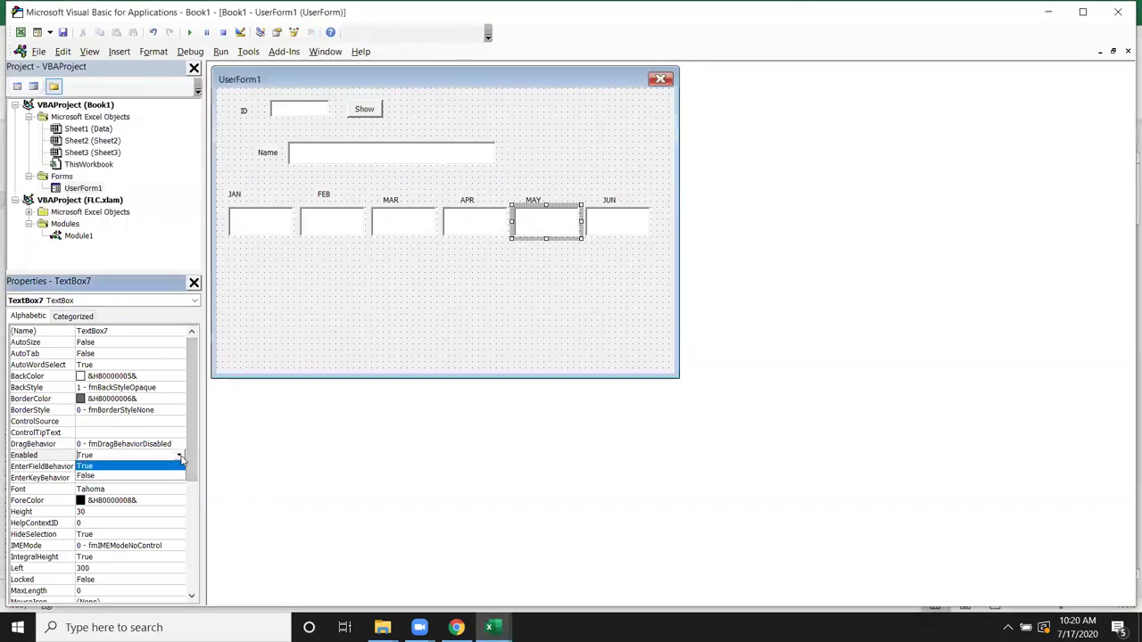
click(170, 477)
click(617, 218)
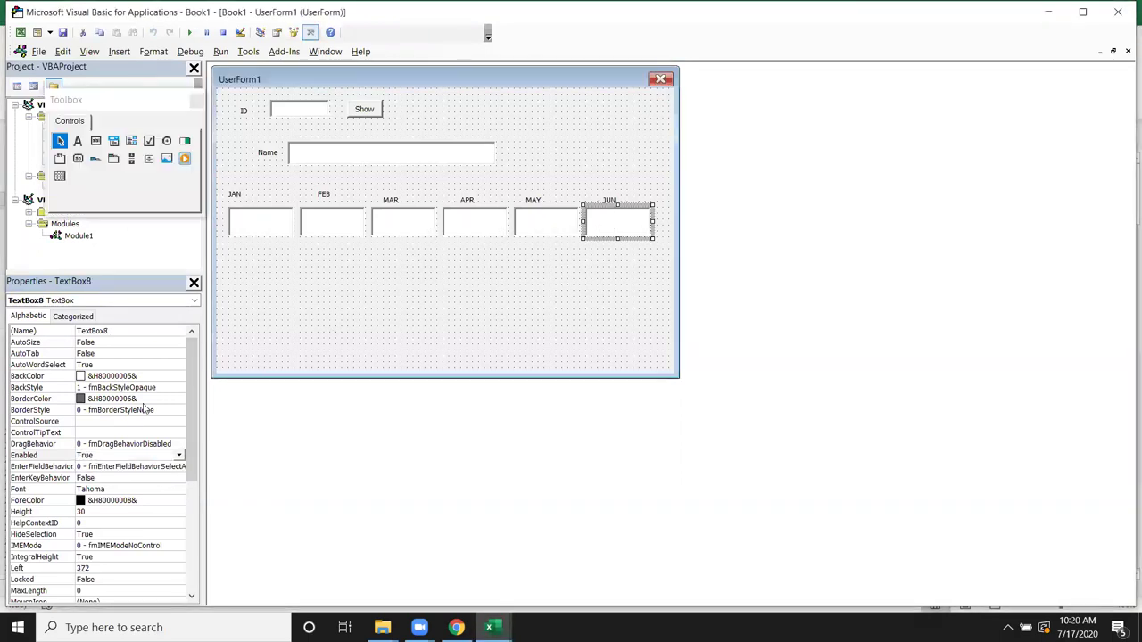
click(179, 455)
click(145, 482)
click(406, 312)
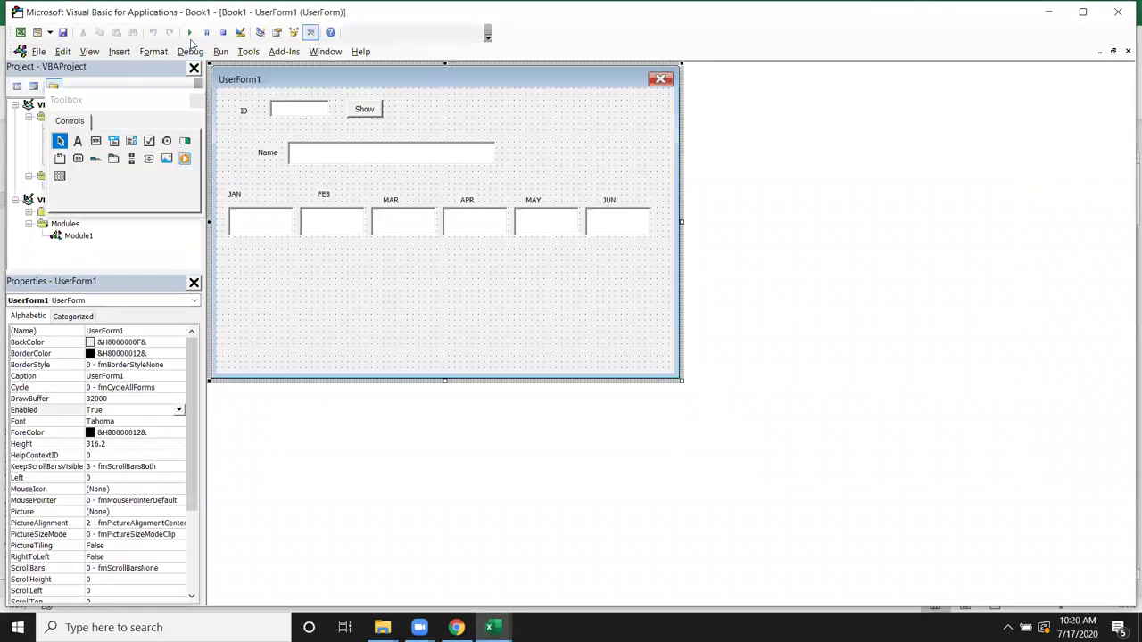
click(189, 32)
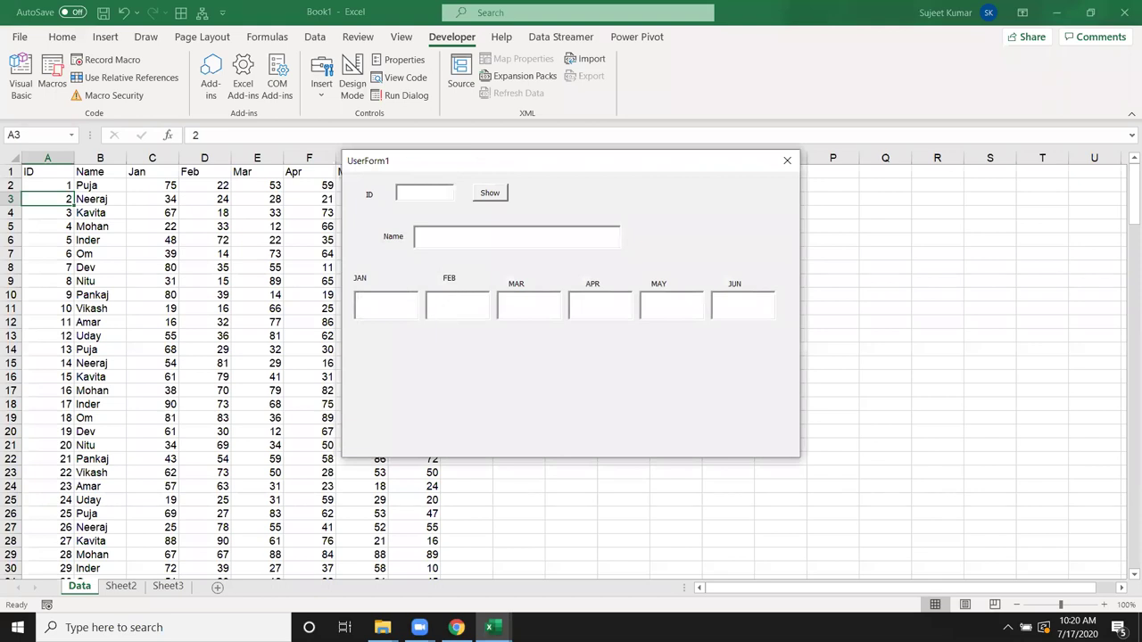
text(1)
Step: Look up ID 1 to check the disabled fields fill in, then close the form
click(490, 193)
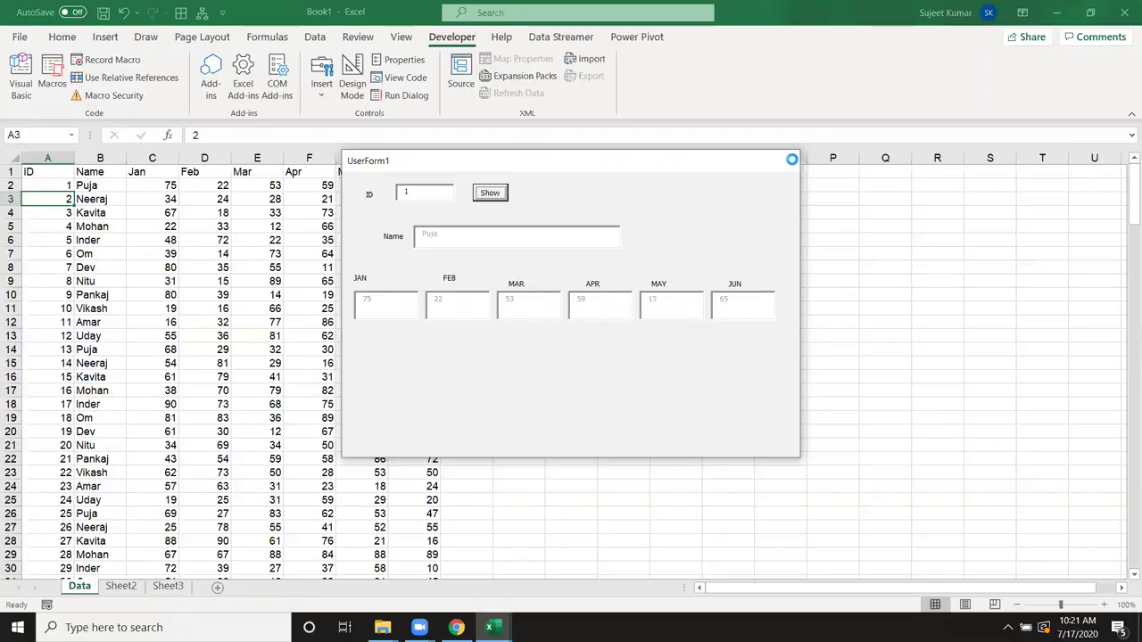
click(788, 161)
Step: Open the form's code and delete the unwanted UserForm_Click procedure
double_click(411, 109)
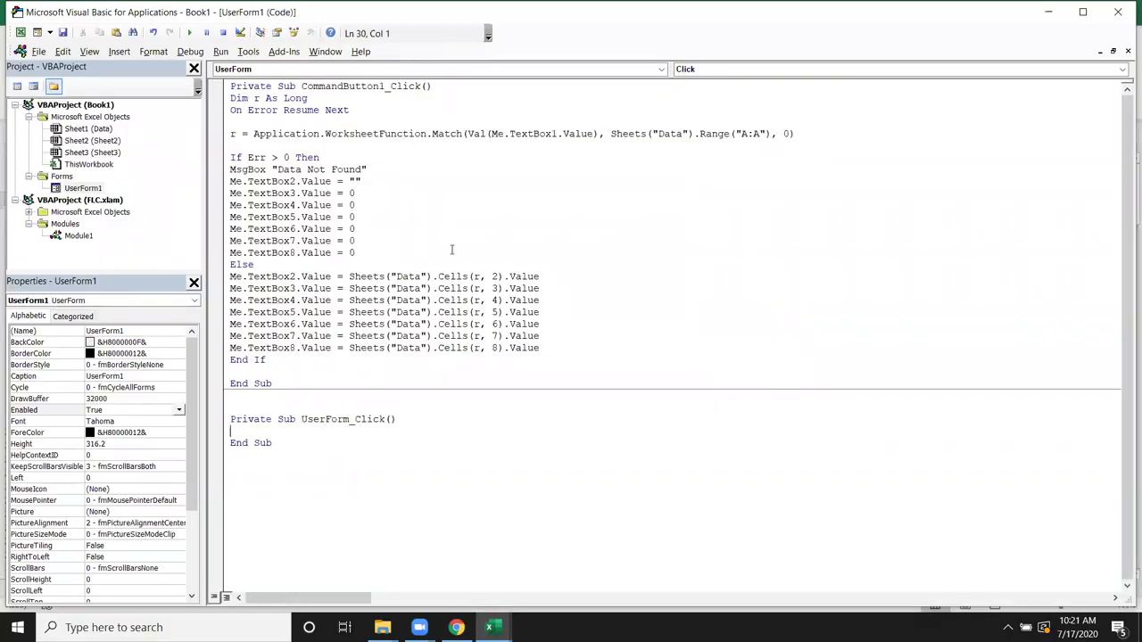
key(Return)
key(Return)
key(Return)
key(Return)
key(Return)
drag(274, 504, 231, 402)
key(Delete)
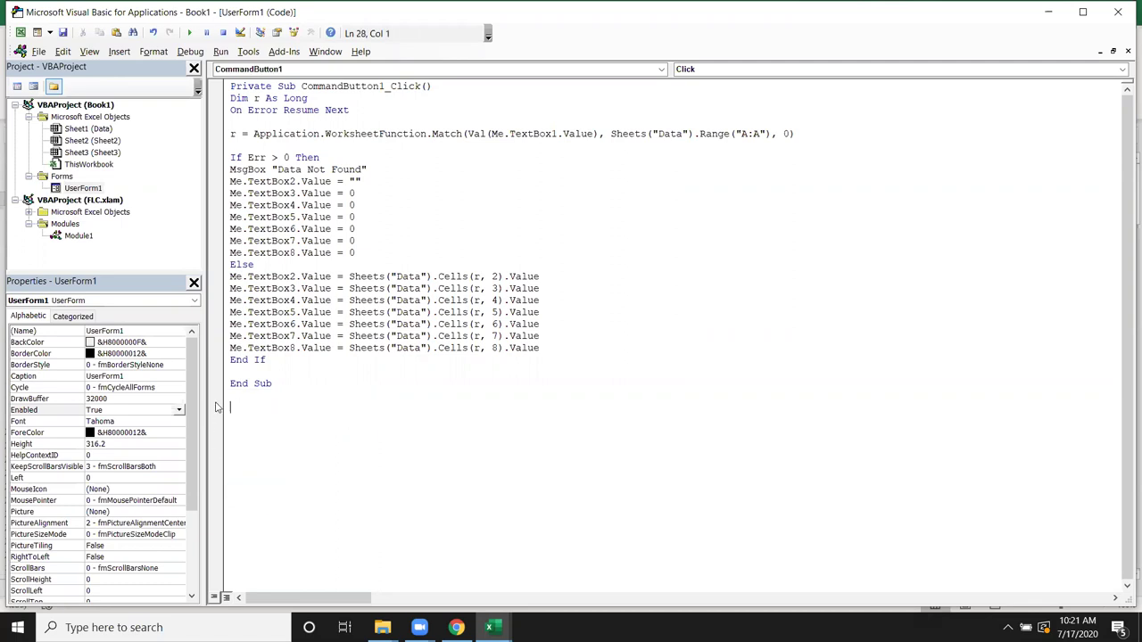
Step: Create TextBox1_Change and paste CommandButton1_Click's lookup code into it
click(395, 70)
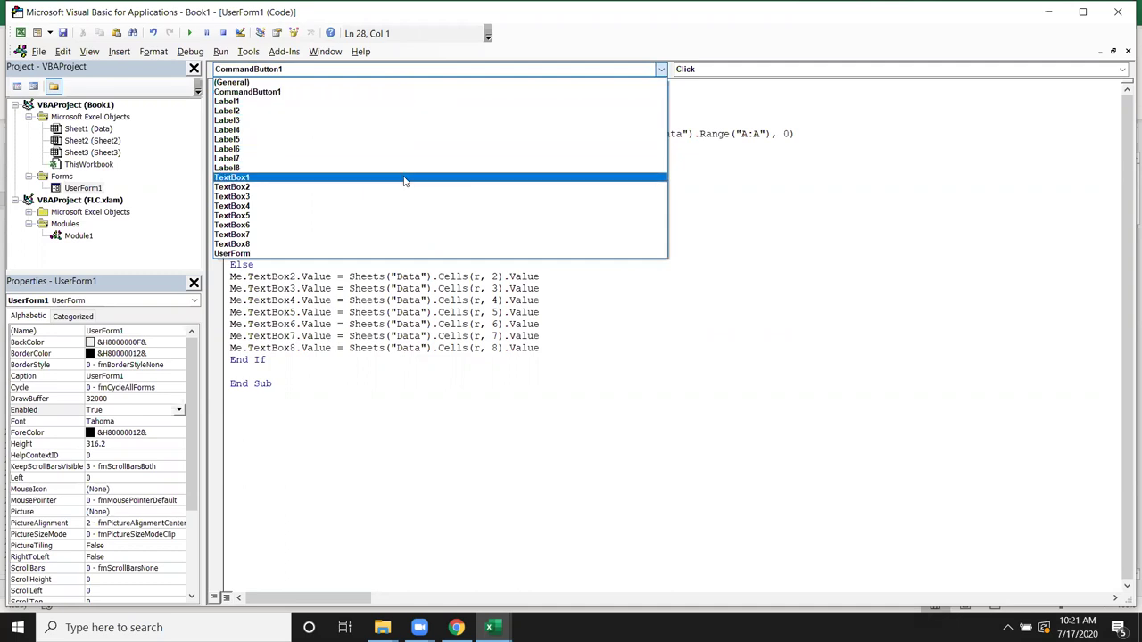
click(403, 178)
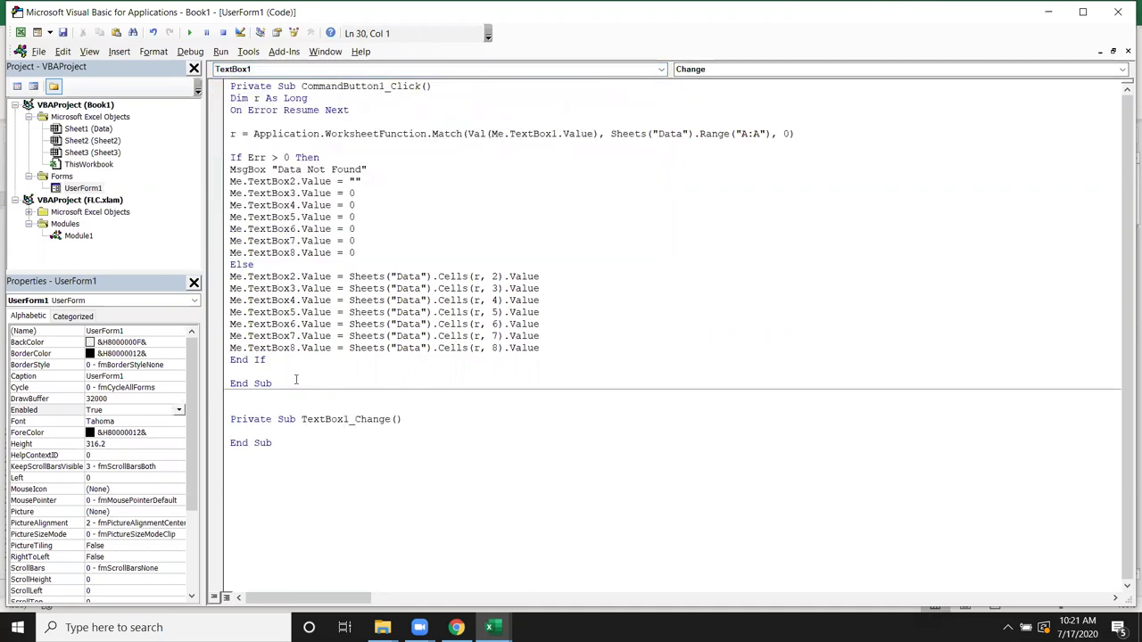
drag(277, 369, 223, 99)
key(ctrl+c)
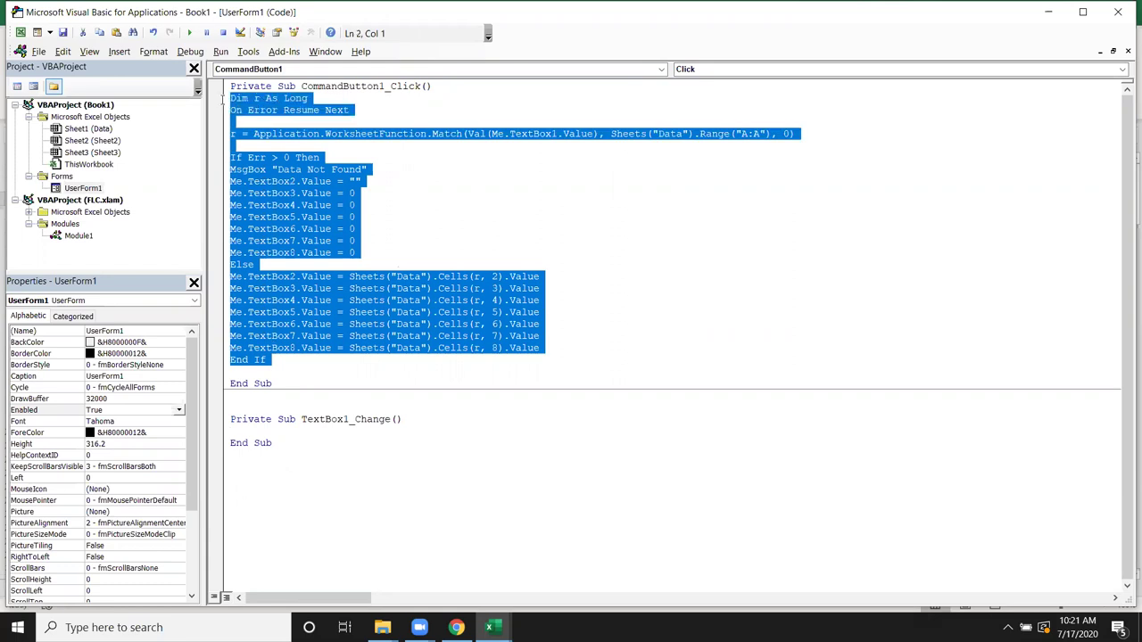
click(261, 431)
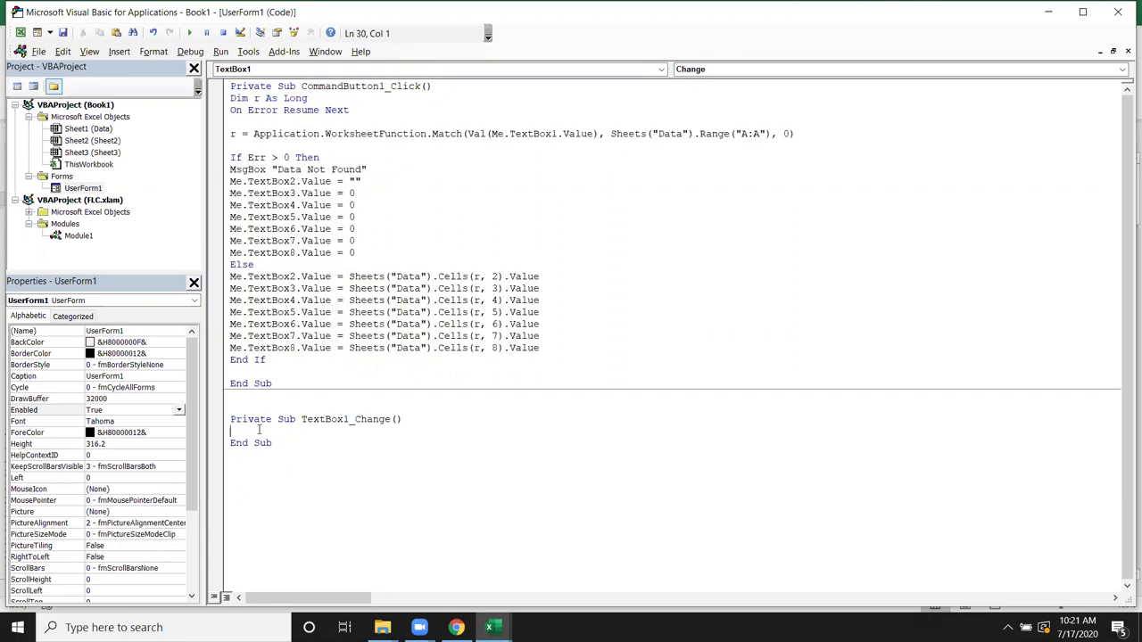
key(ctrl+v)
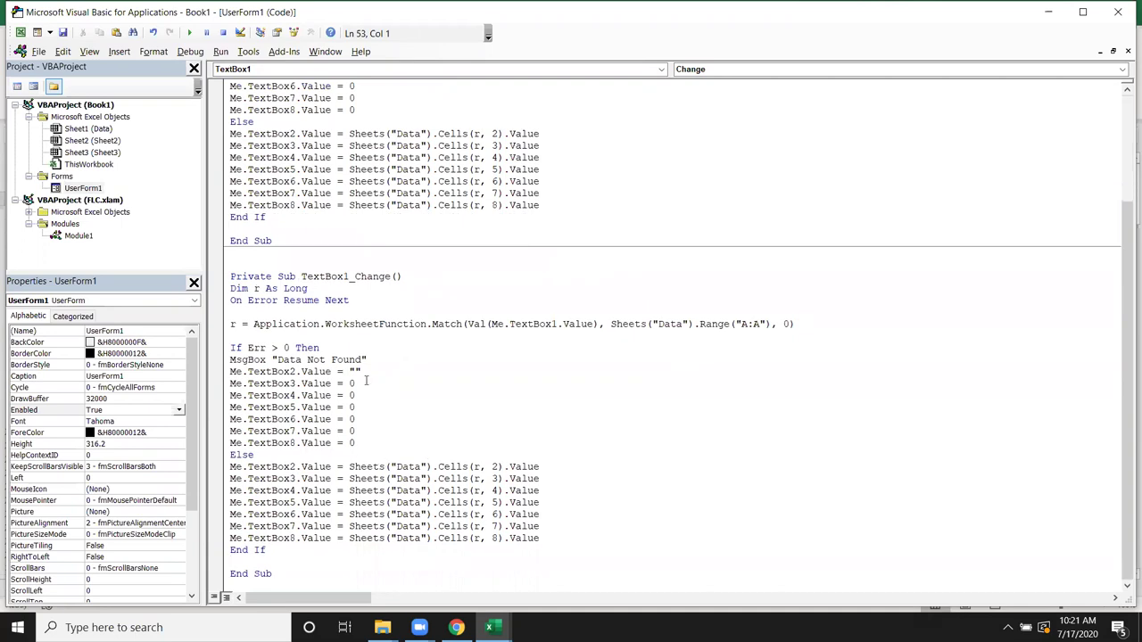
Step: Comment out the Data Not Found MsgBox line, then restore it
click(232, 361)
text(')
click(467, 373)
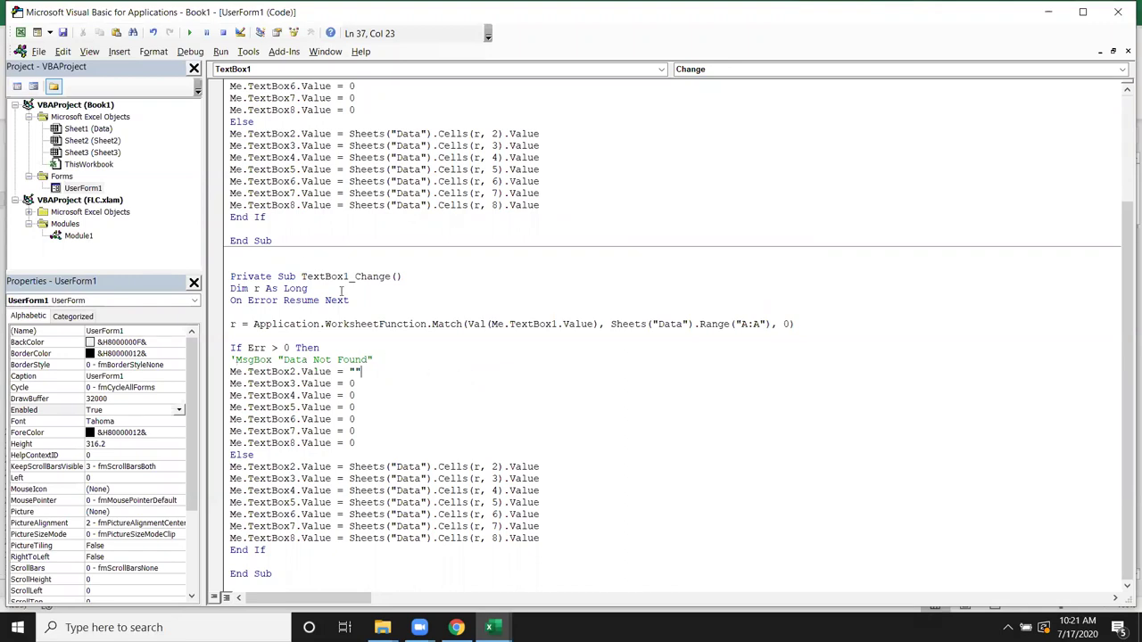
click(231, 359)
key(Delete)
click(338, 396)
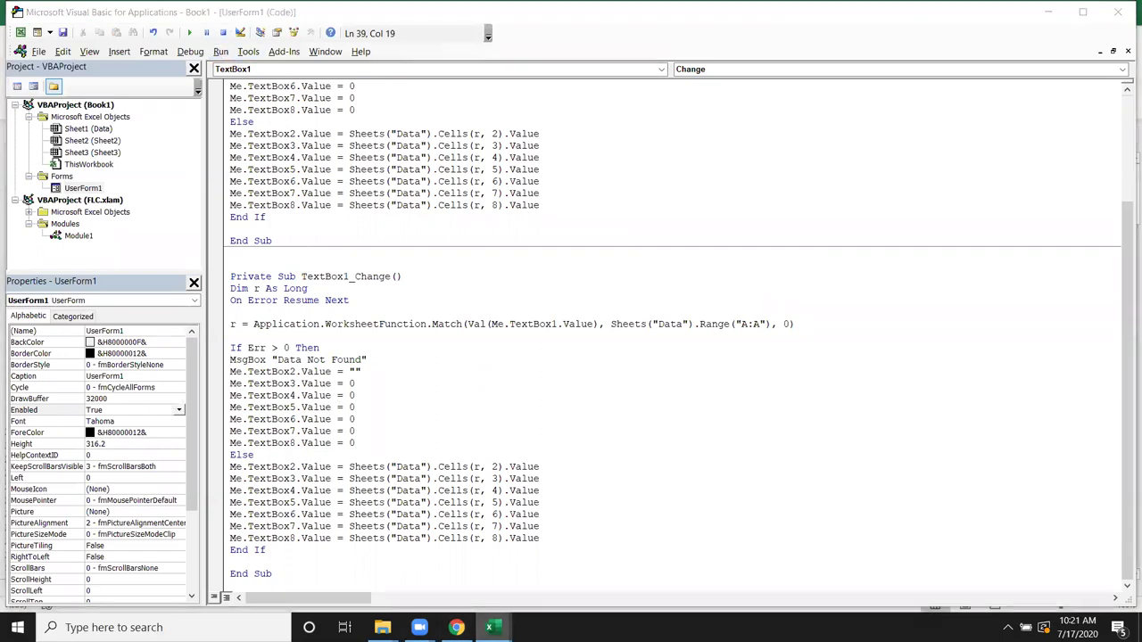
click(489, 627)
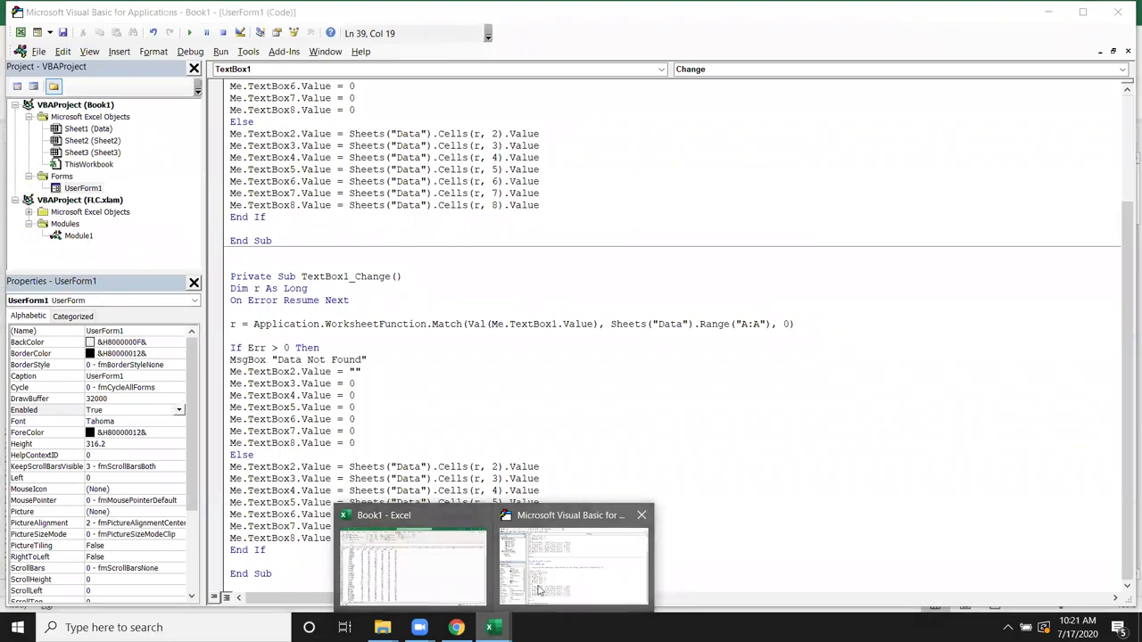
Step: Run the form, enter IDs 12 and 365, clear the box, dismissing each Data Not Found message
click(190, 34)
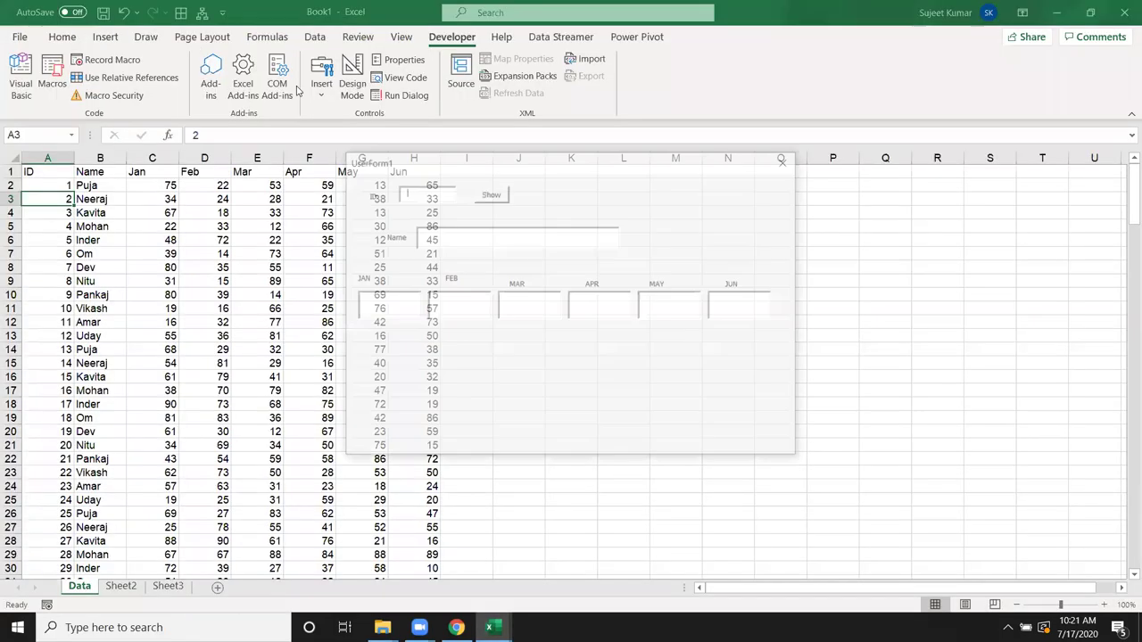
text(1)
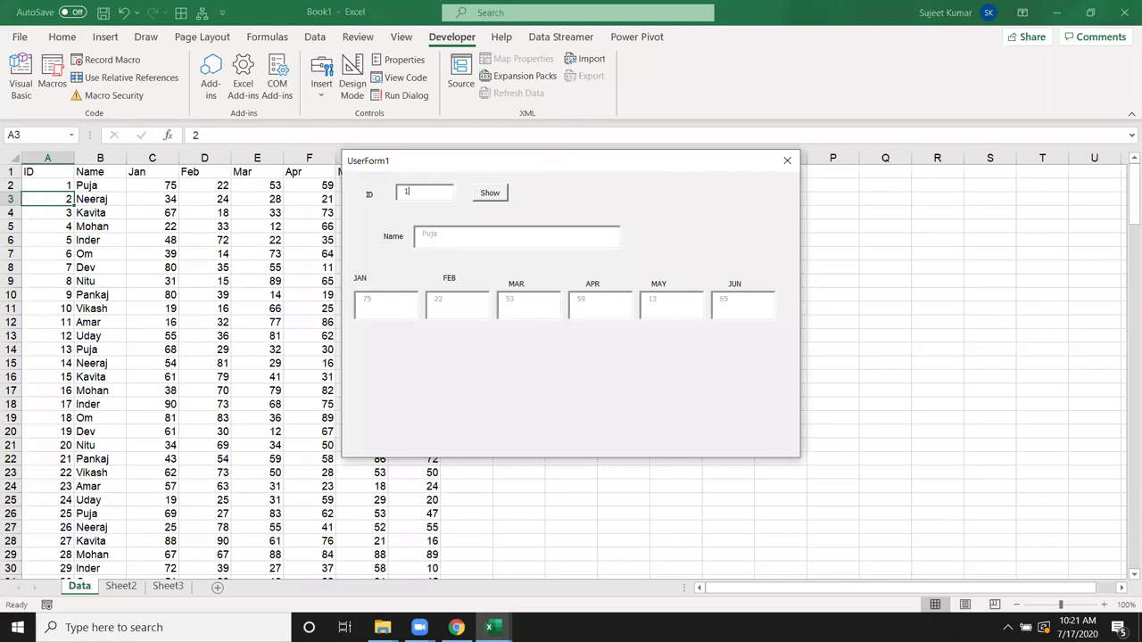
text(2)
key(BackSpace)
key(BackSpace)
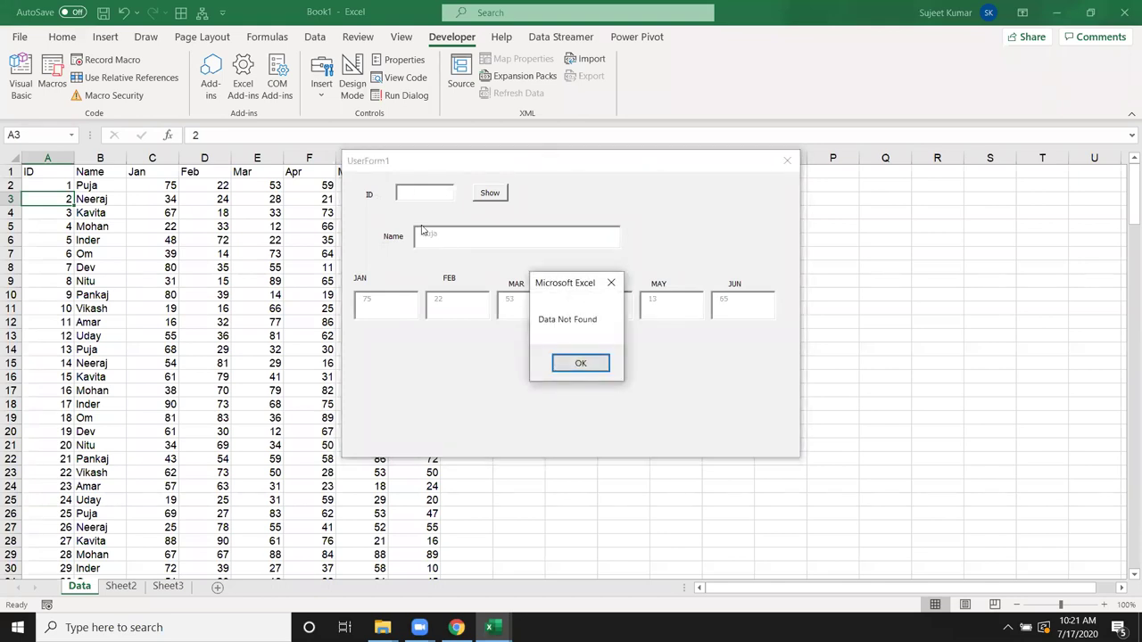
click(580, 363)
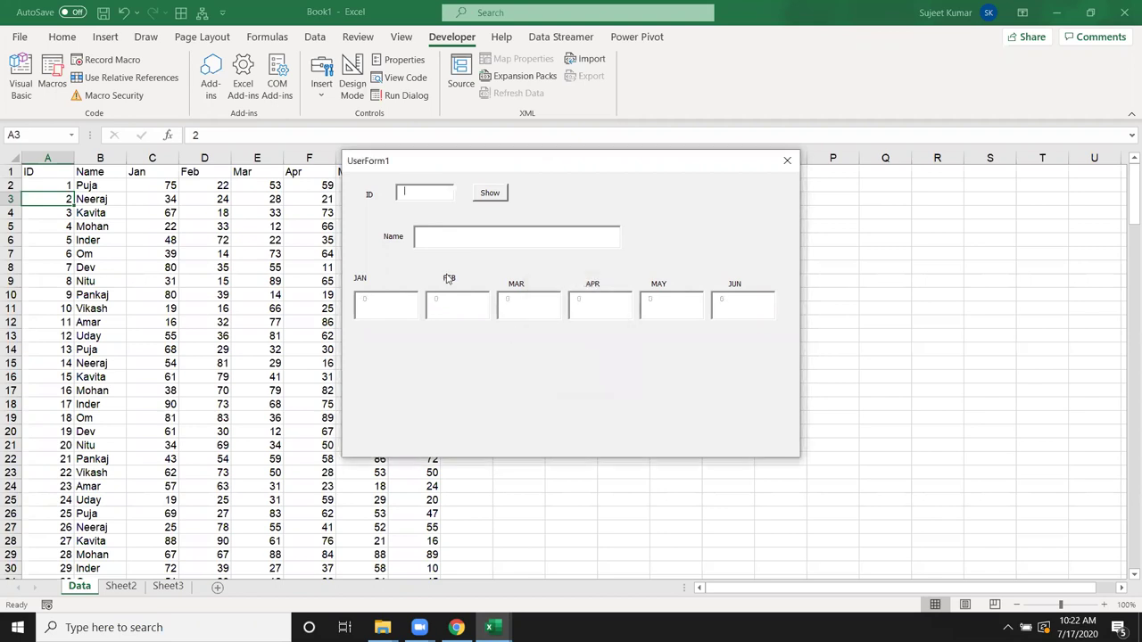
text(365)
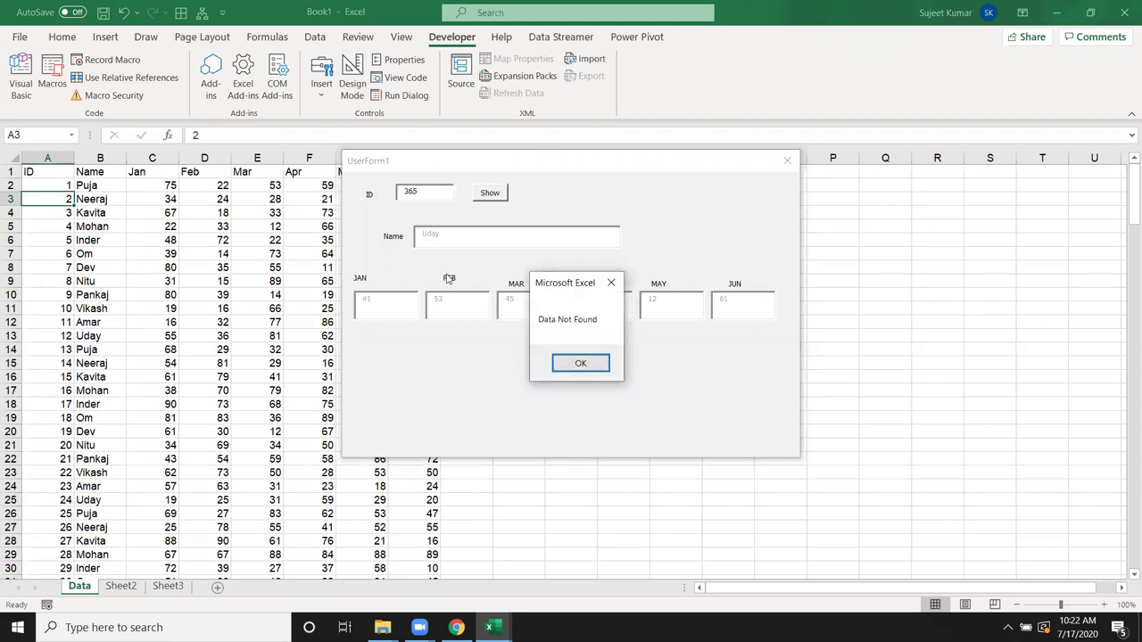
click(560, 365)
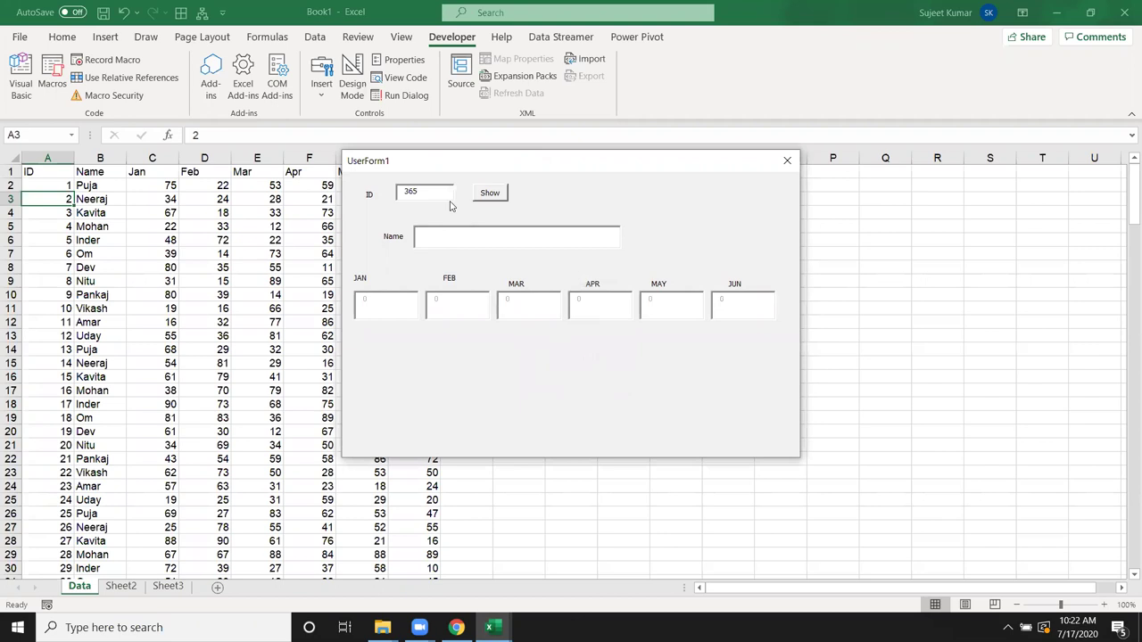
key(BackSpace)
key(BackSpace)
key(BackSpace)
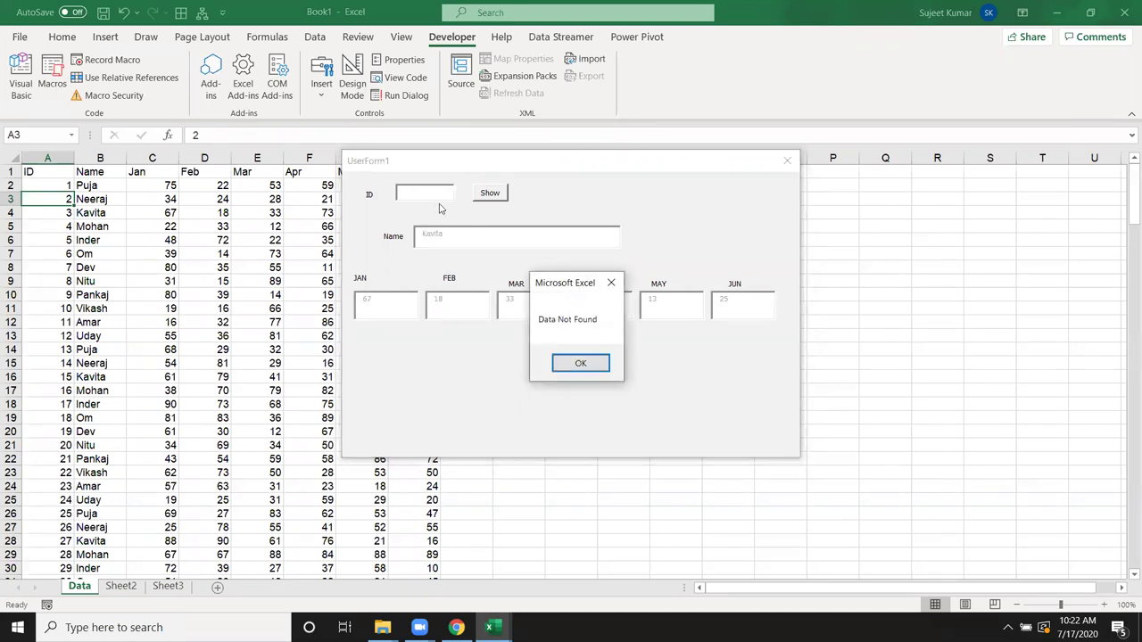
click(579, 364)
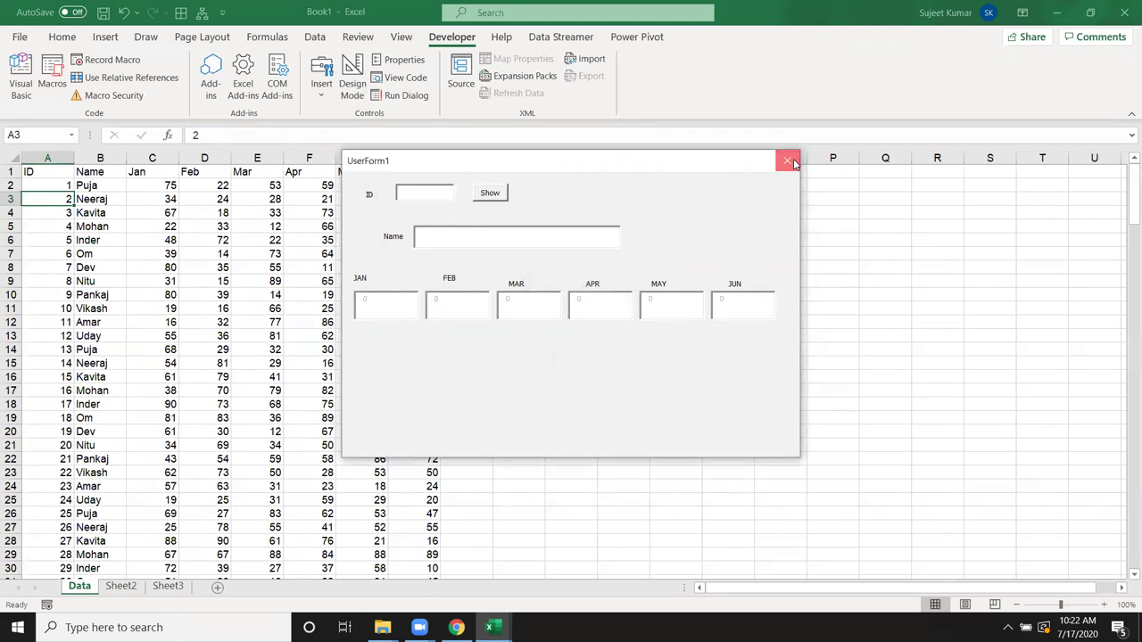
click(787, 161)
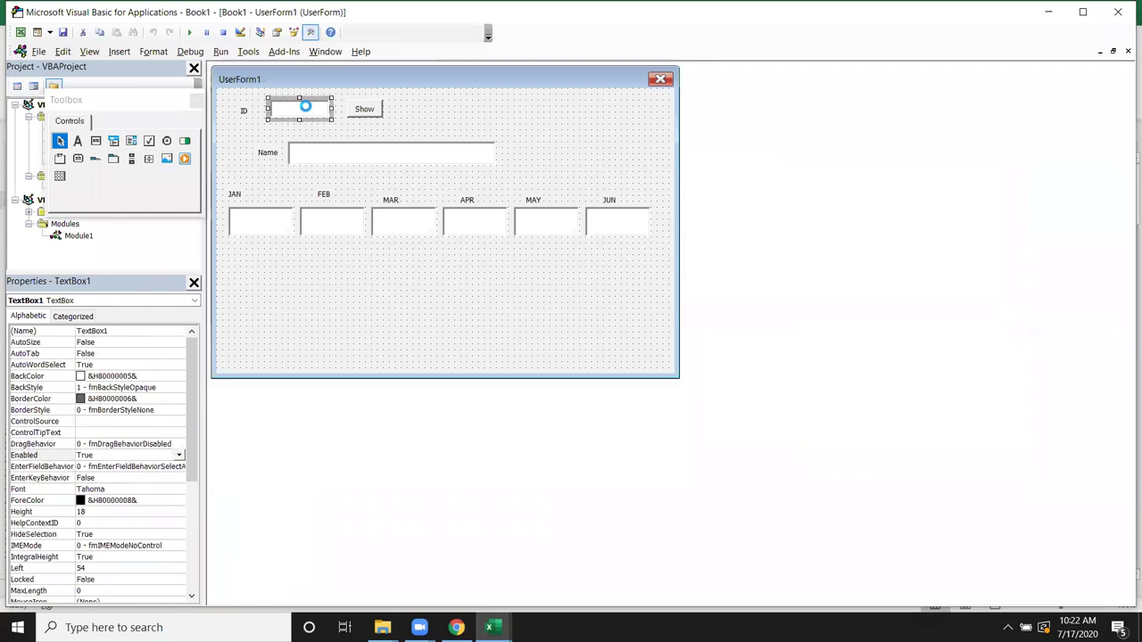
Step: Change TextBox1_Change's check to 'If Err > 0 And Len(Me.TextBox1.Value) <> 0 Then'
double_click(304, 110)
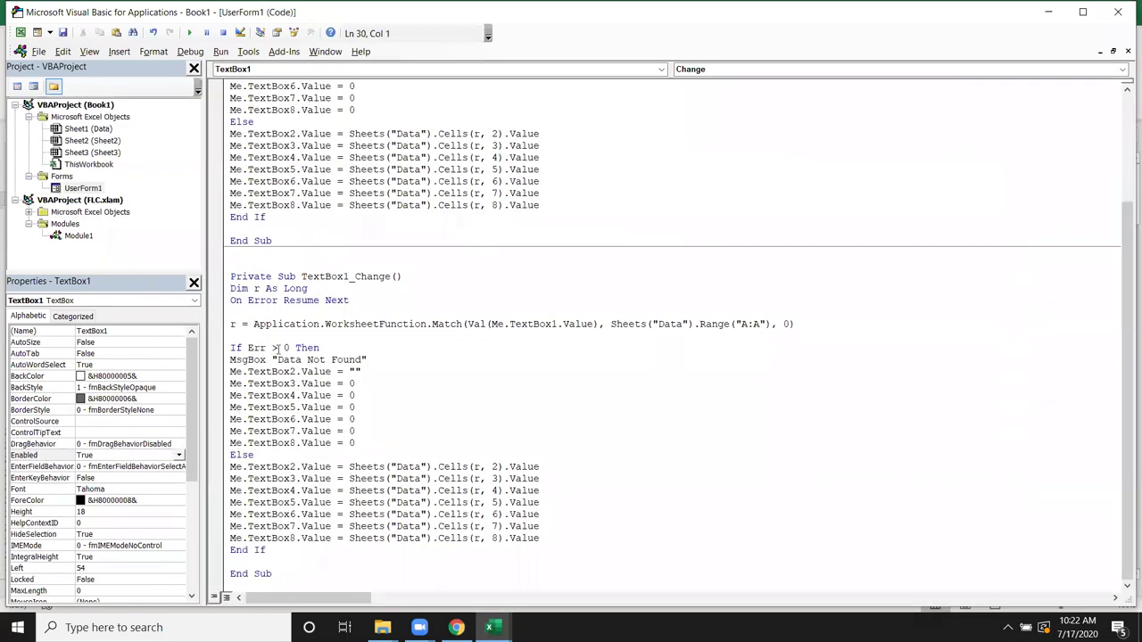
click(324, 348)
text(an)
text(d)
text( len)
text((me)
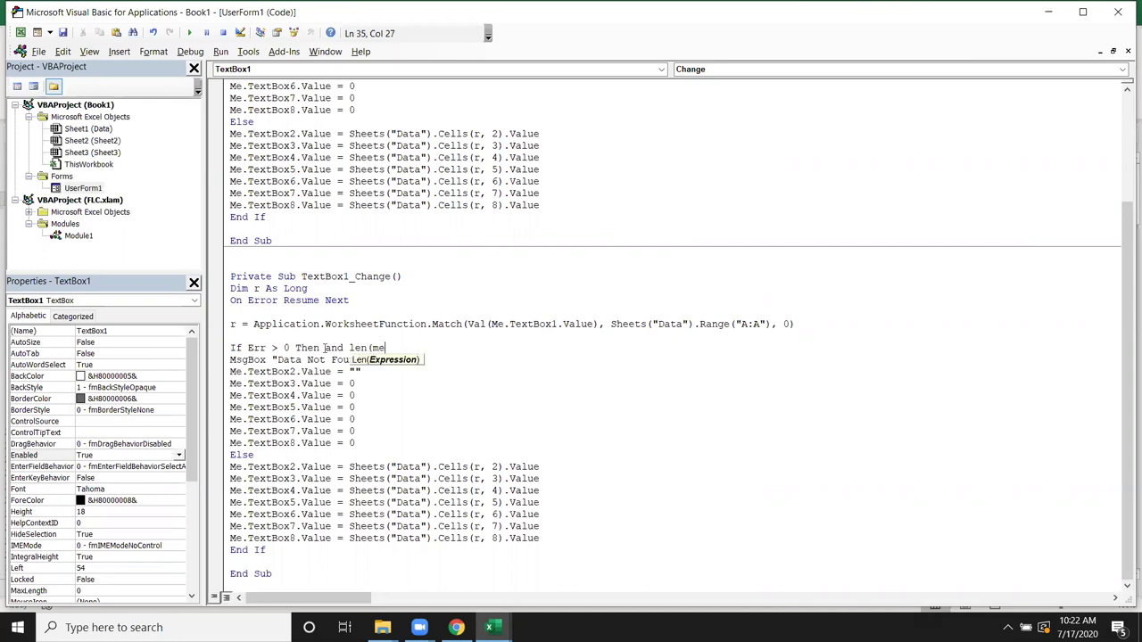
text(.te)
key(Tab)
text(.v)
key(Tab)
text()<>0)
double_click(313, 352)
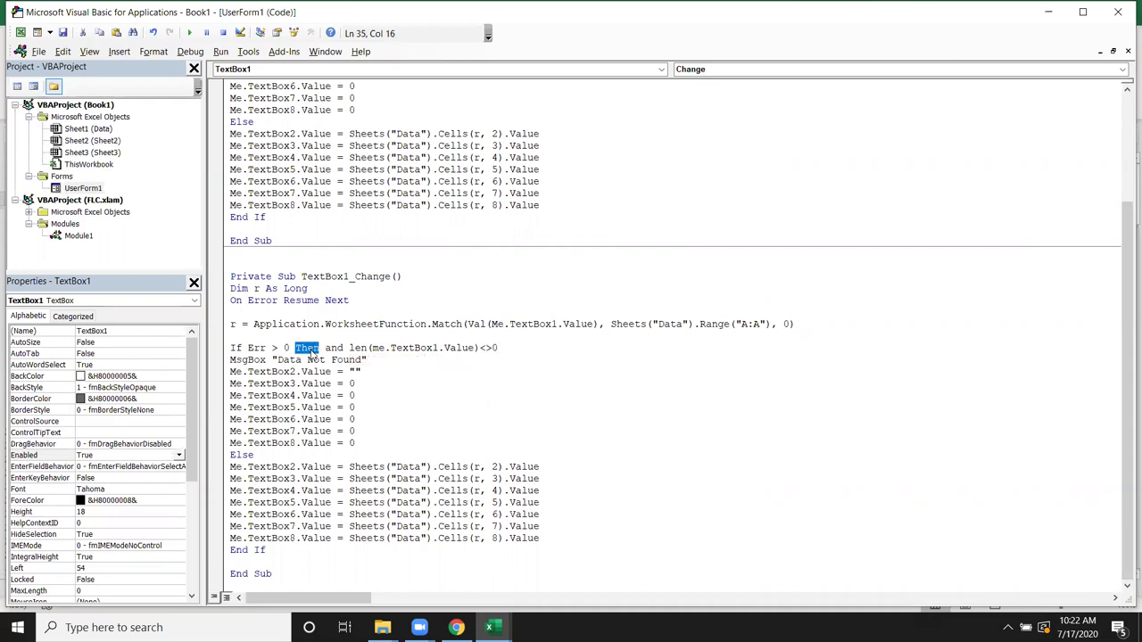
key(Delete)
click(490, 347)
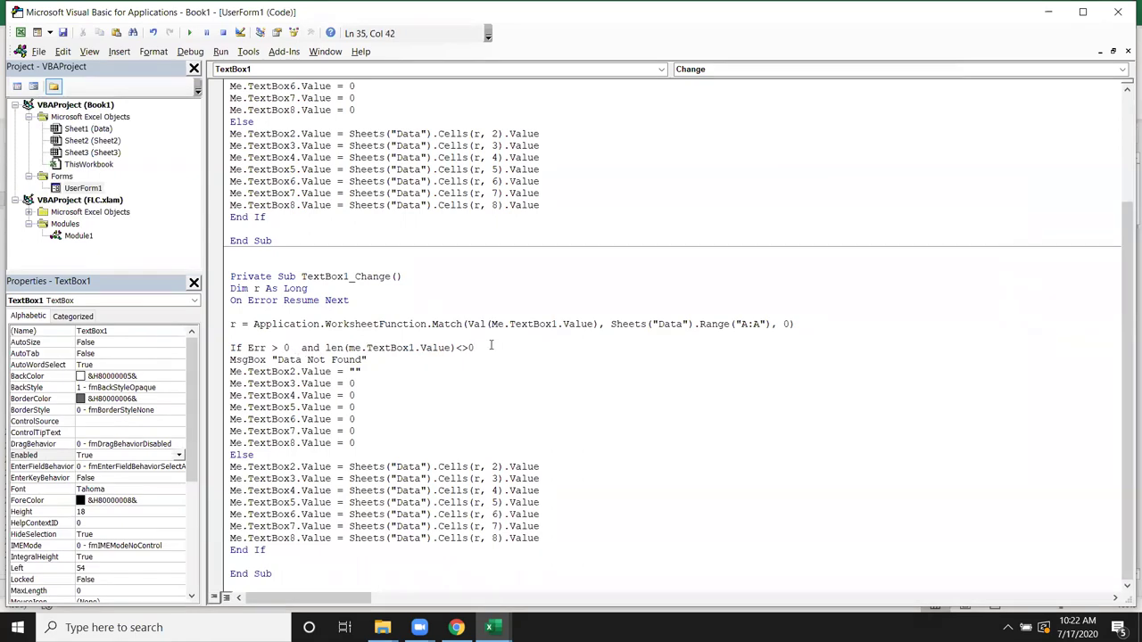
text(Then)
click(475, 382)
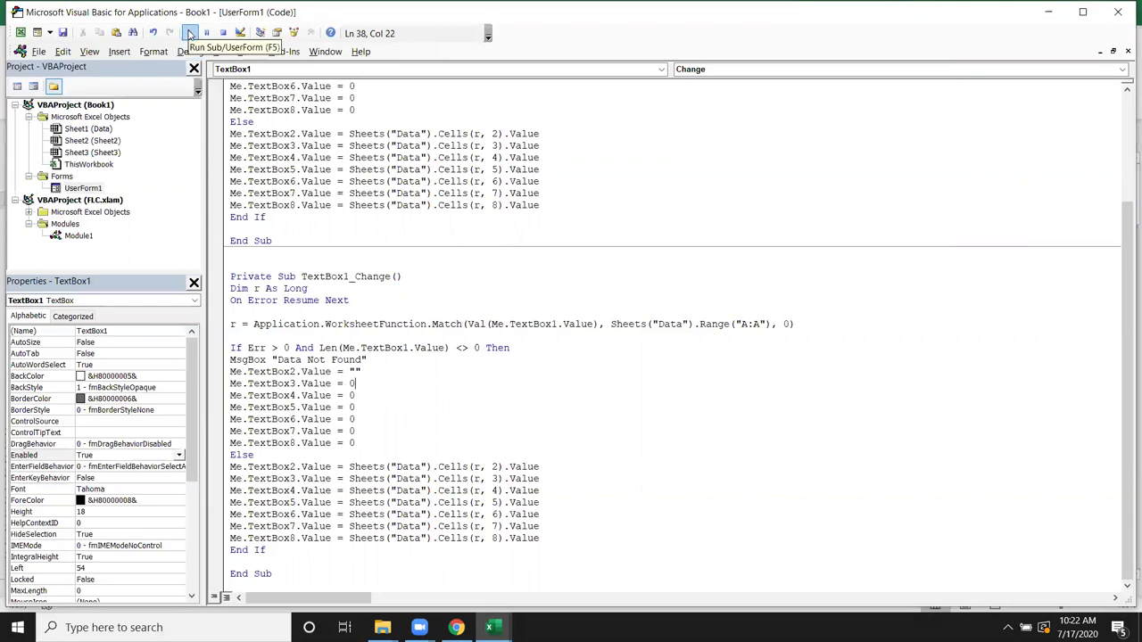
Step: Verify clearing ID 1 gives no warning while unknown ID 2454 shows Data Not Found, then close
click(190, 33)
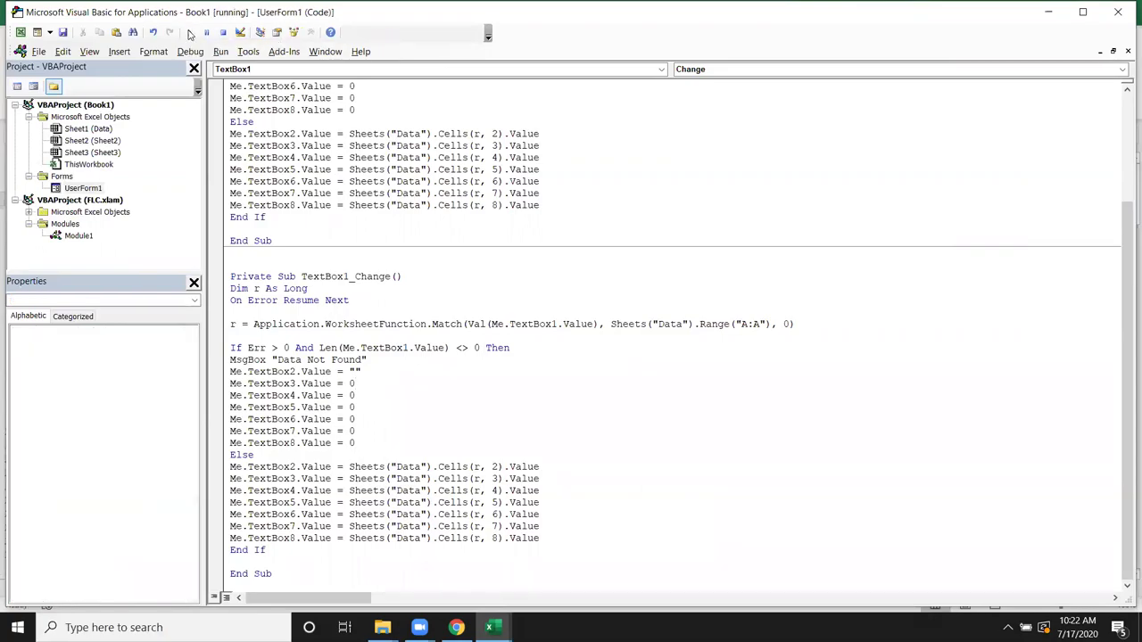
text(1)
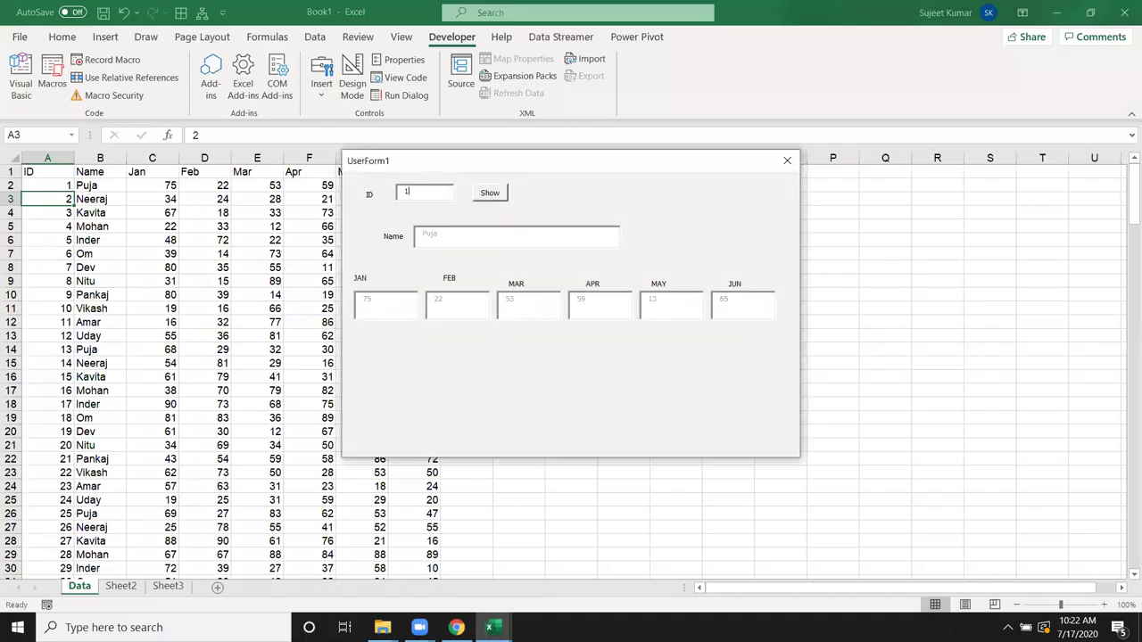
key(BackSpace)
text(2)
text(454)
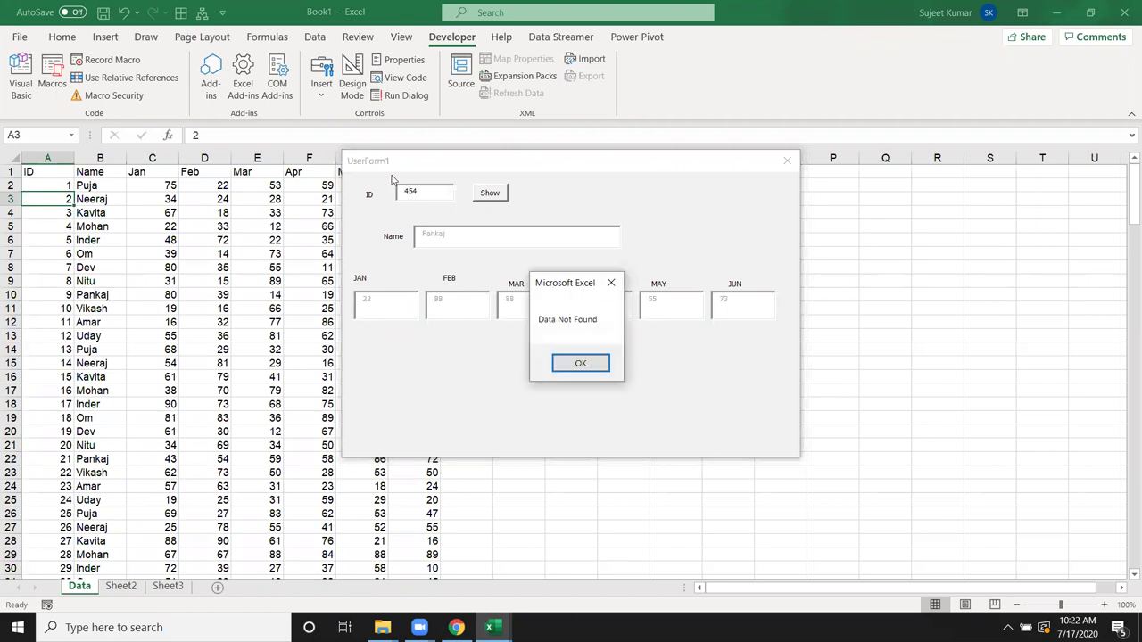
key(Return)
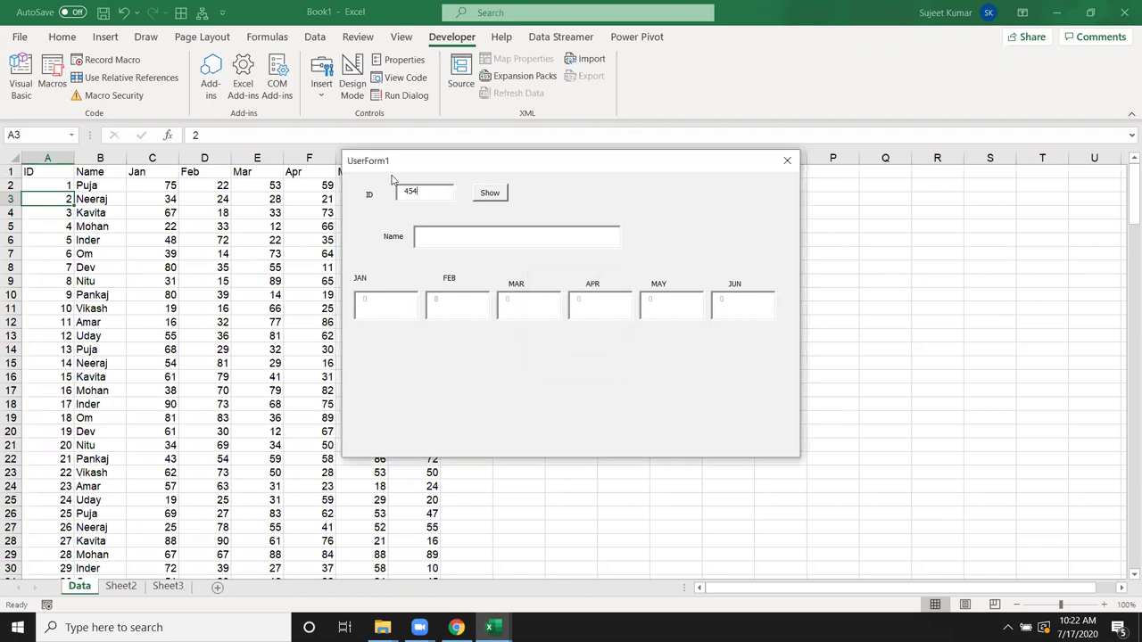
click(786, 164)
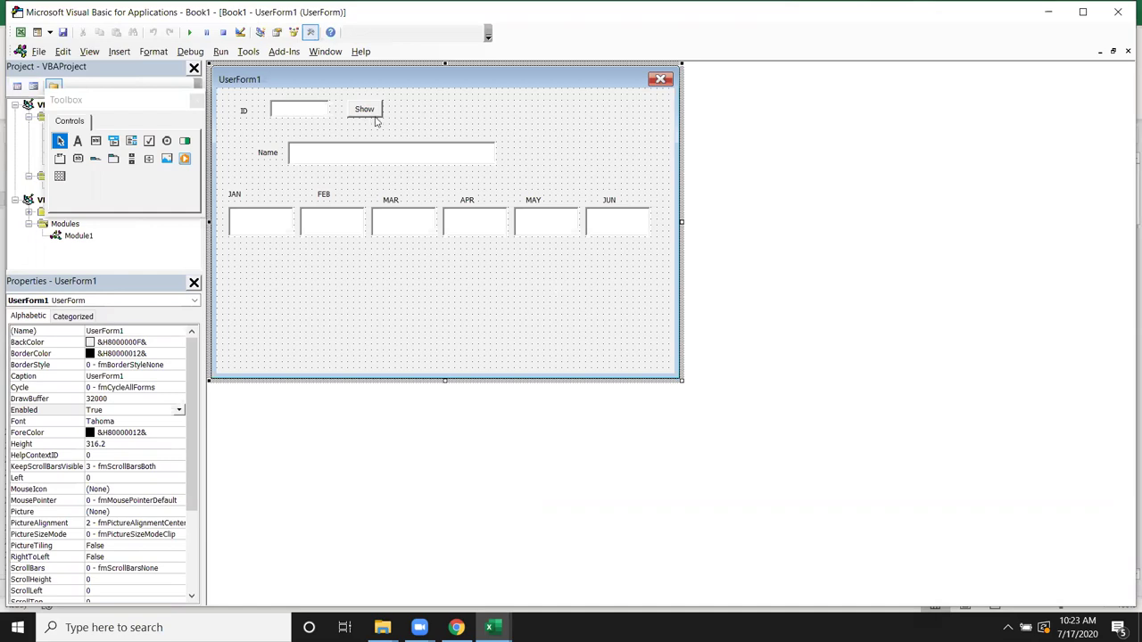
Step: Select the Show button, then the form background, in the UserForm1 designer
click(377, 109)
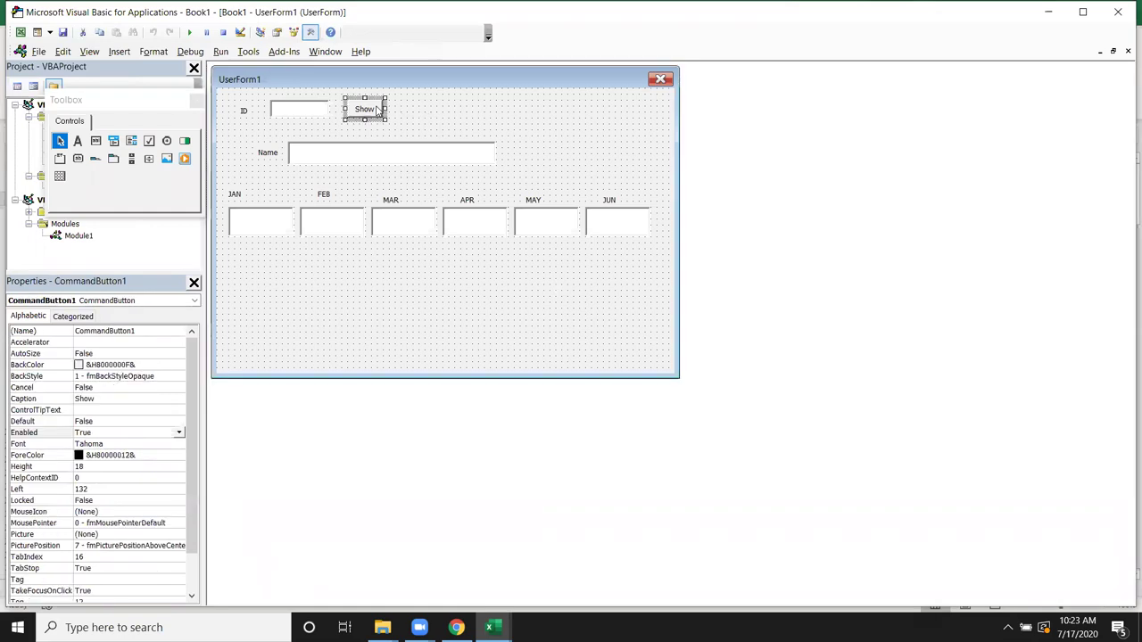
click(450, 110)
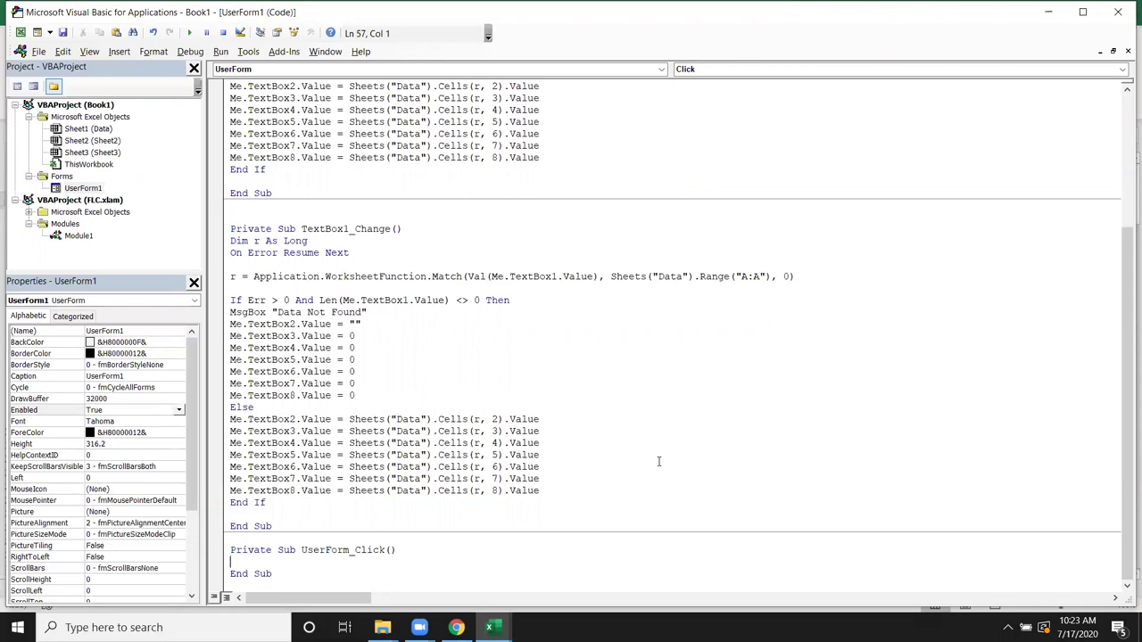
Step: Look over the TextBox1_Change lookup code, then reopen UserForm1 from the Project Explorer
click(297, 384)
key(End)
key(Up)
key(Up)
key(Up)
drag(362, 312, 326, 312)
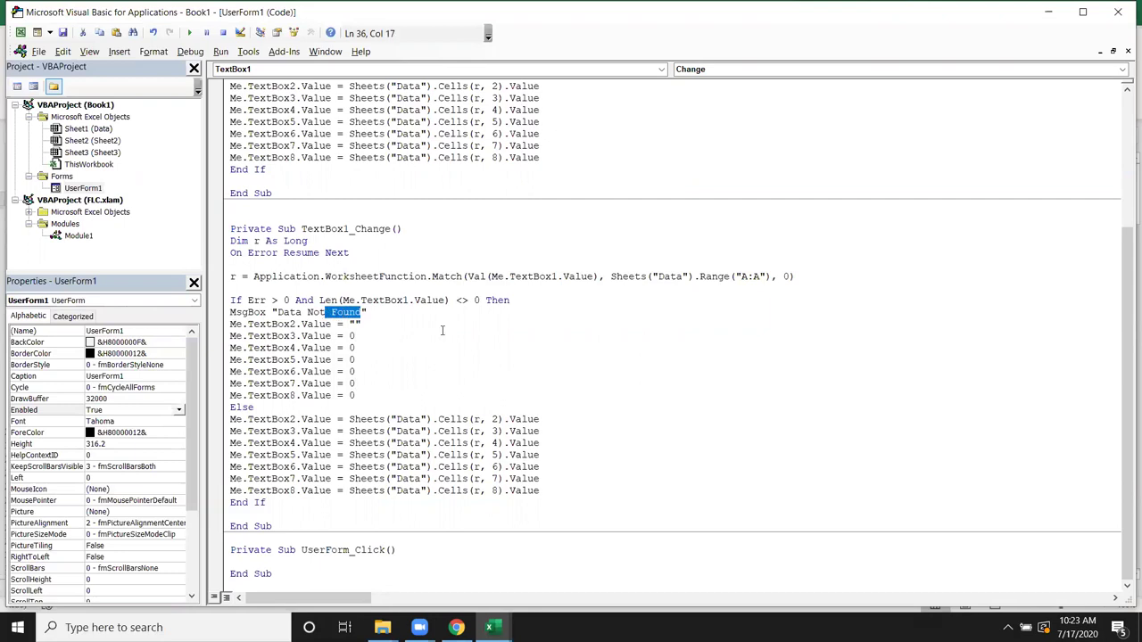
click(441, 330)
scroll(431, 351, up, 7)
scroll(431, 352, down, 5)
scroll(429, 357, down, 2)
scroll(427, 359, up, 5)
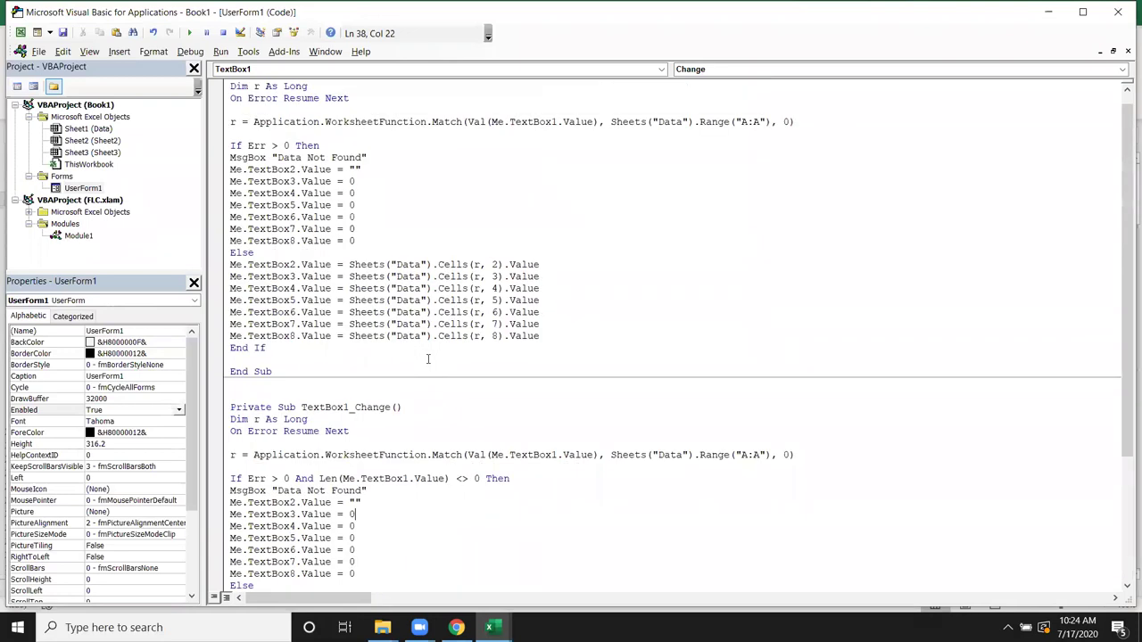
scroll(428, 359, up, 1)
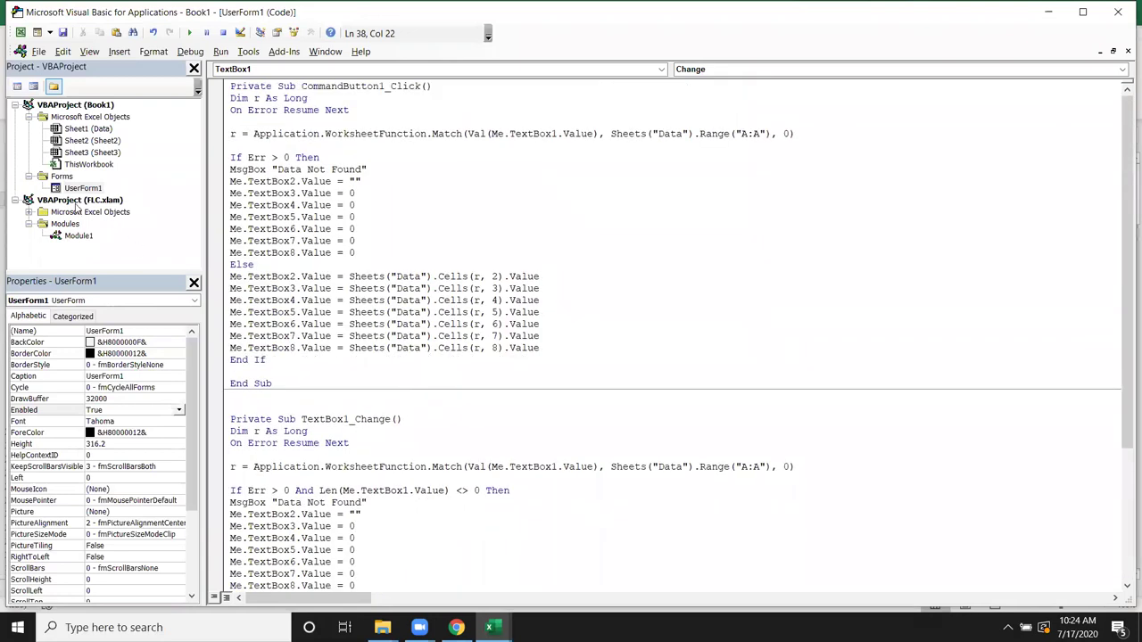
scroll(316, 380, down, 4)
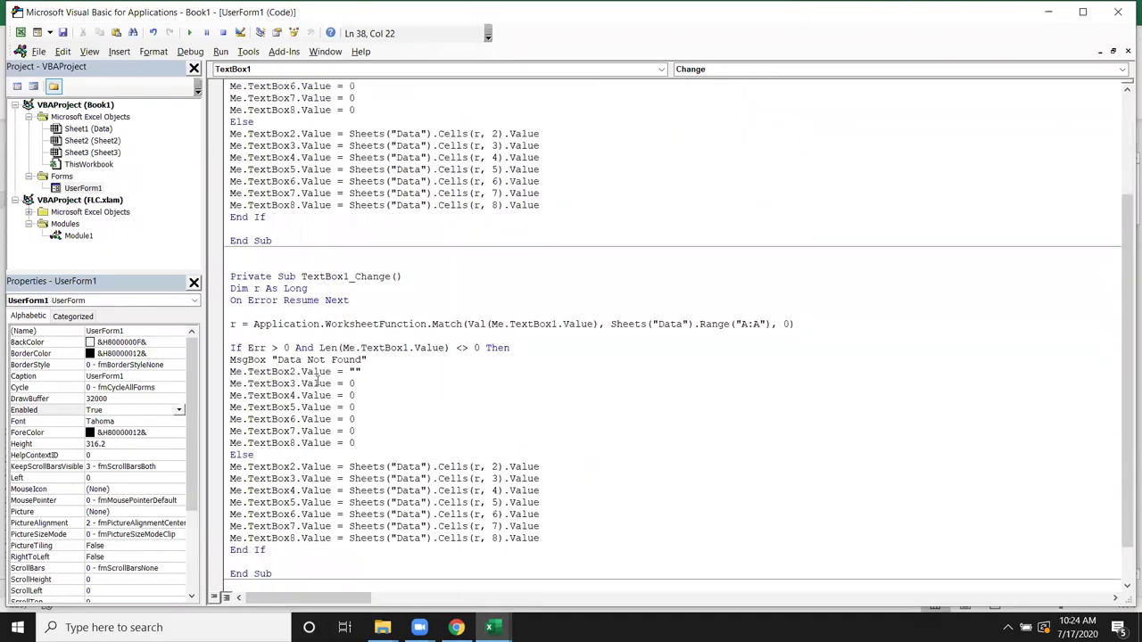
double_click(90, 189)
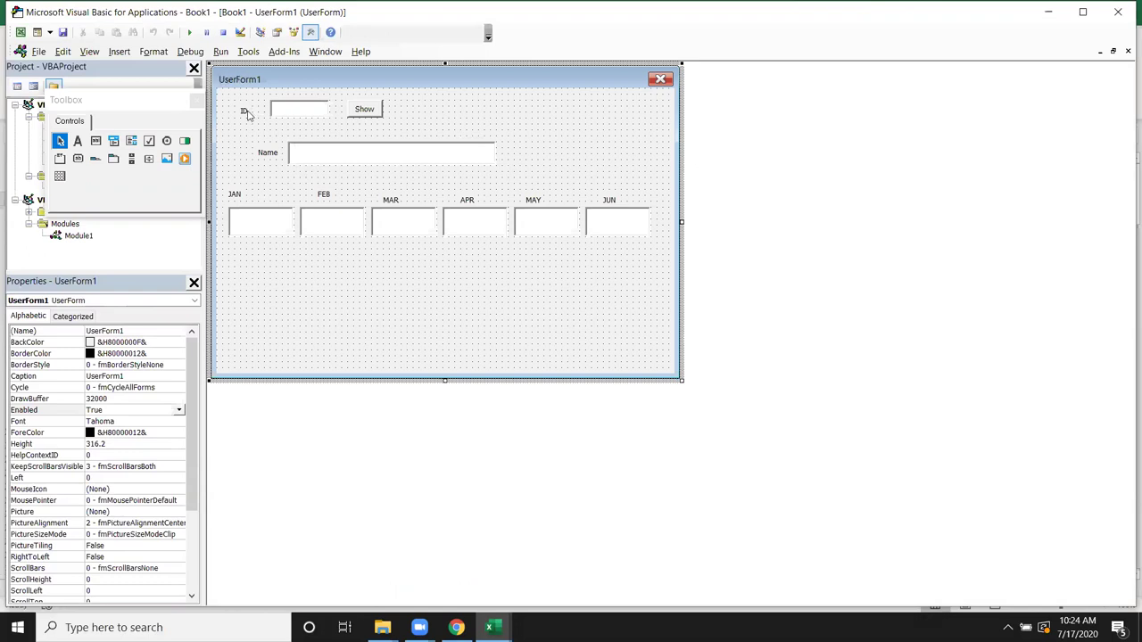
Step: Set the form's Caption to 'Data Entry', then run it and close it
click(71, 375)
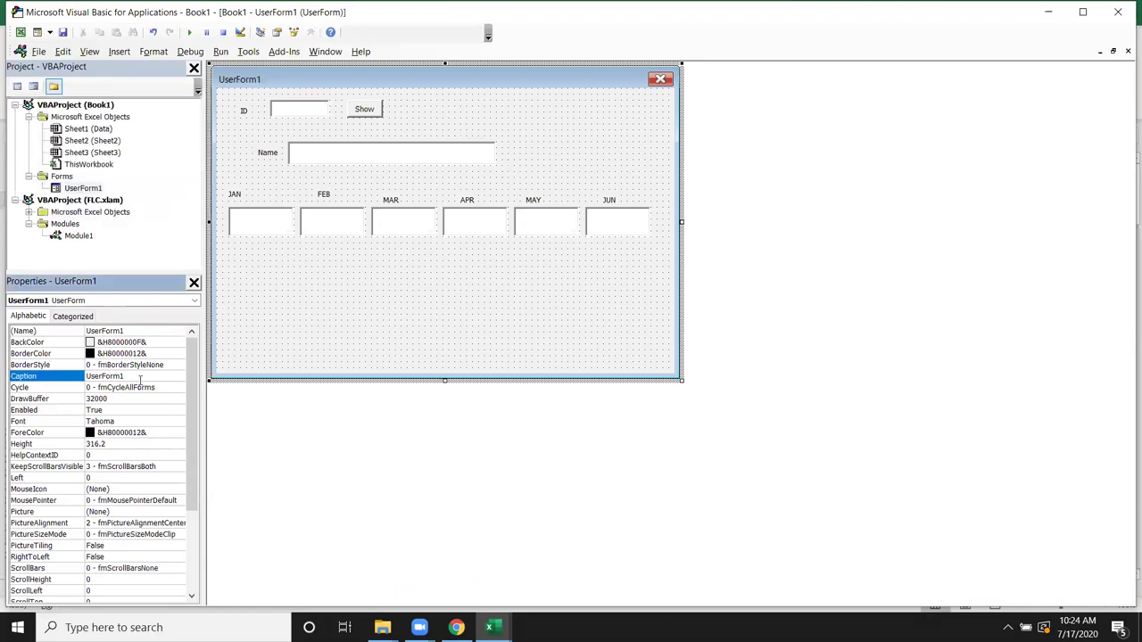
text(Data Entry)
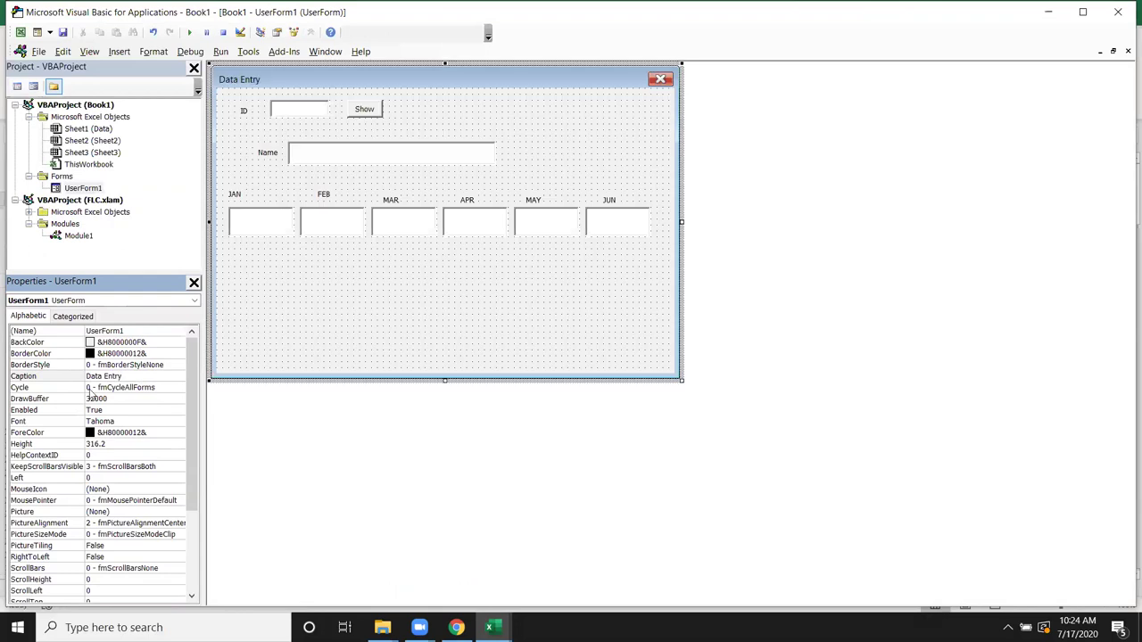
click(278, 330)
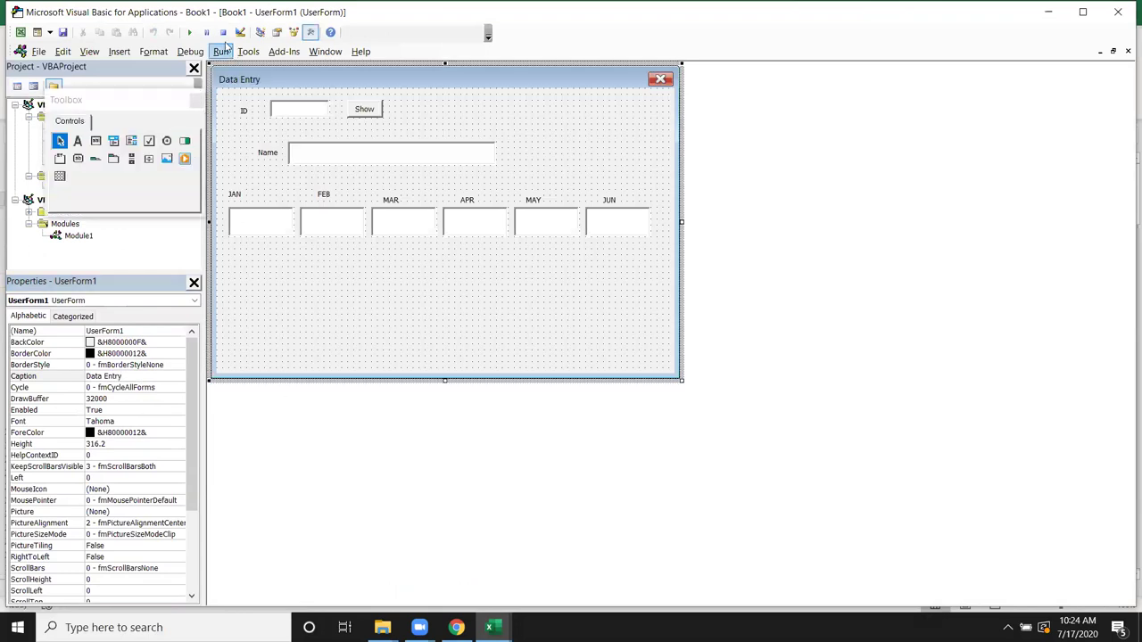
click(189, 32)
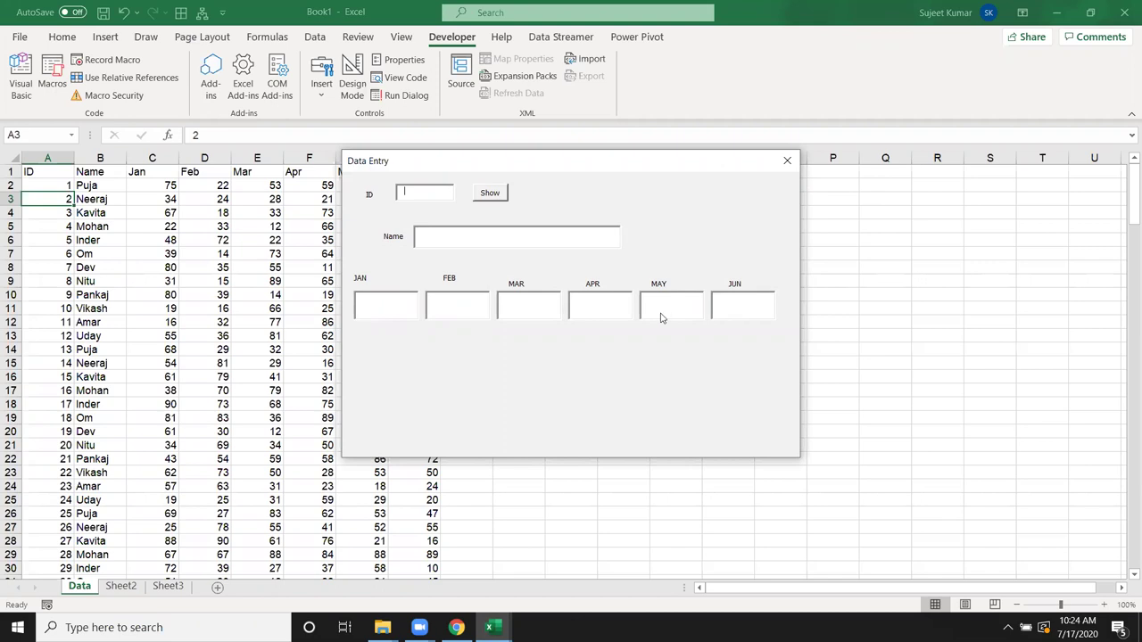
click(787, 161)
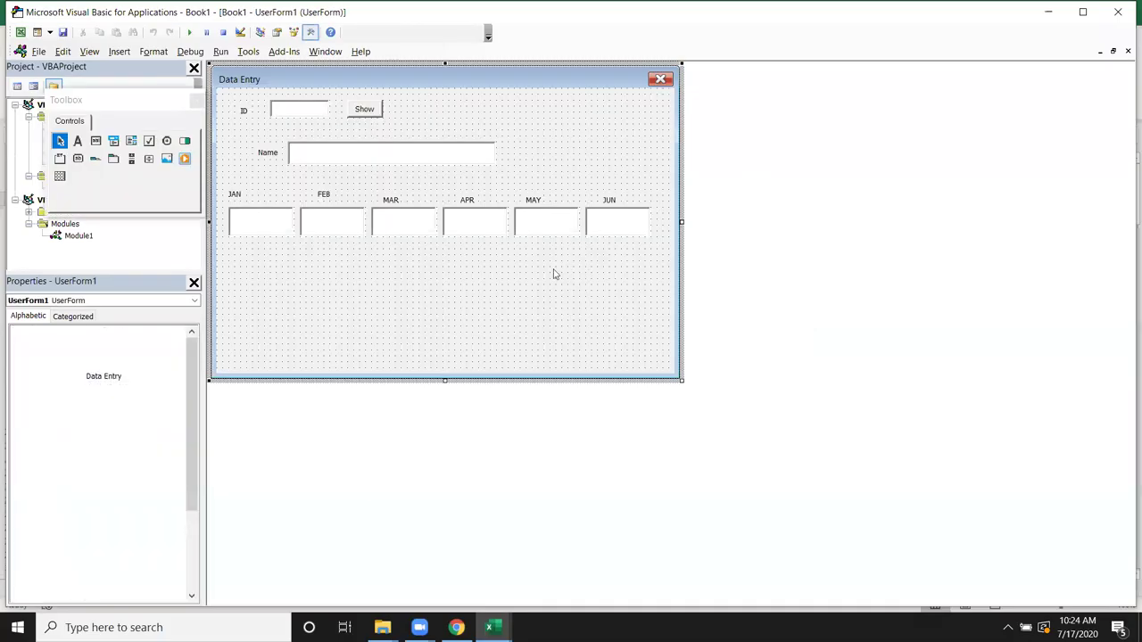
Step: Draw a CommandButton below the MAY and JUN boxes and caption it Edit
click(96, 140)
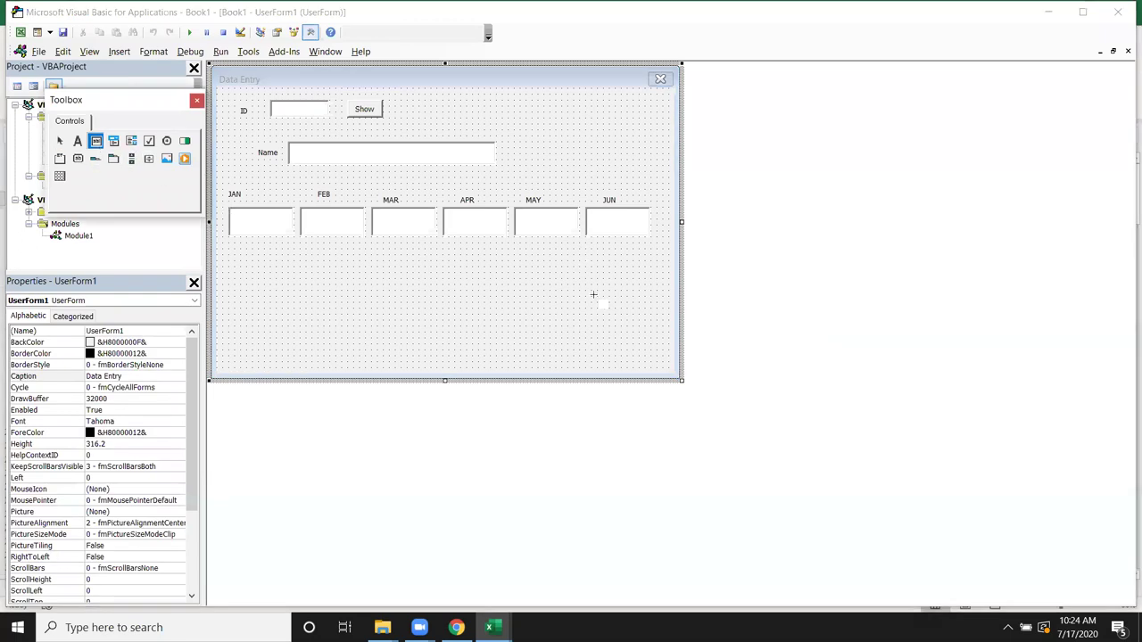
drag(583, 270, 640, 298)
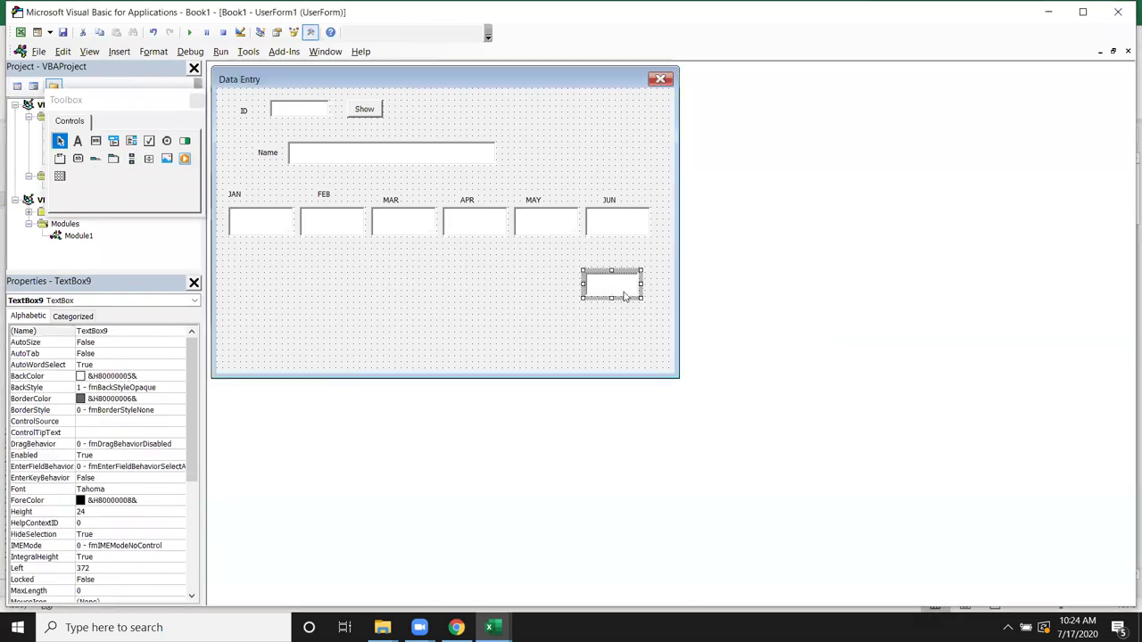
key(Delete)
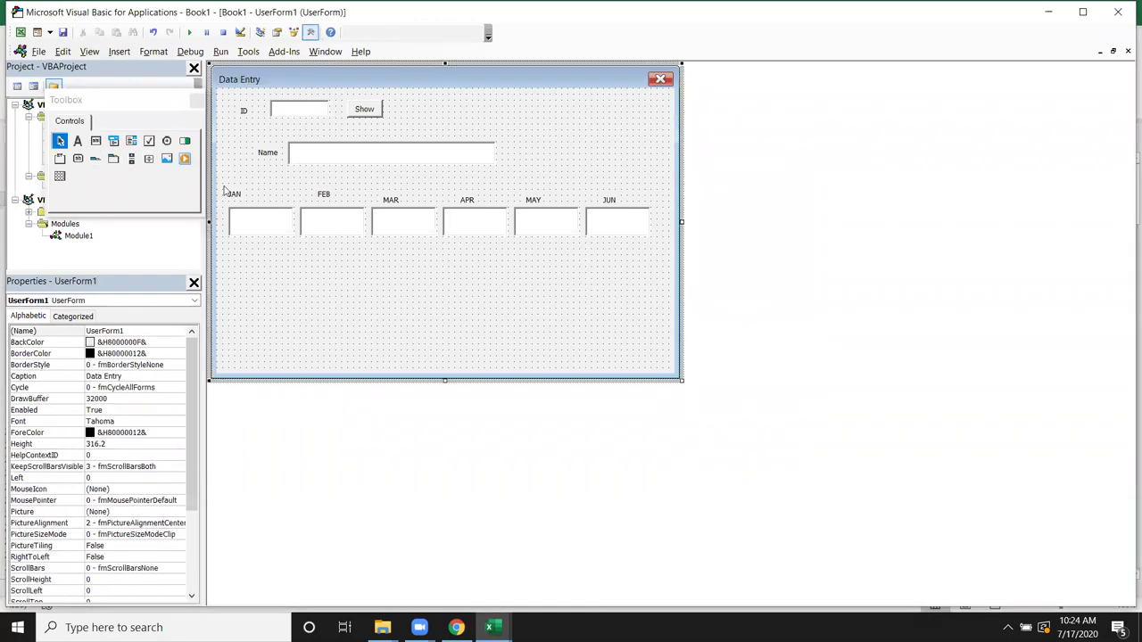
click(78, 158)
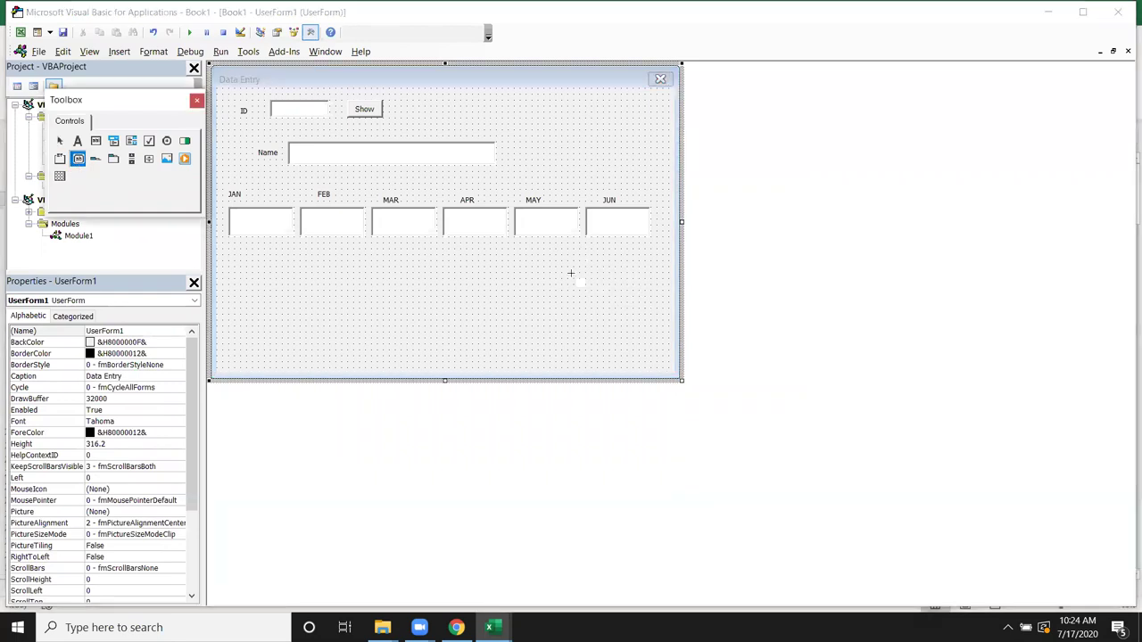
drag(574, 271, 648, 299)
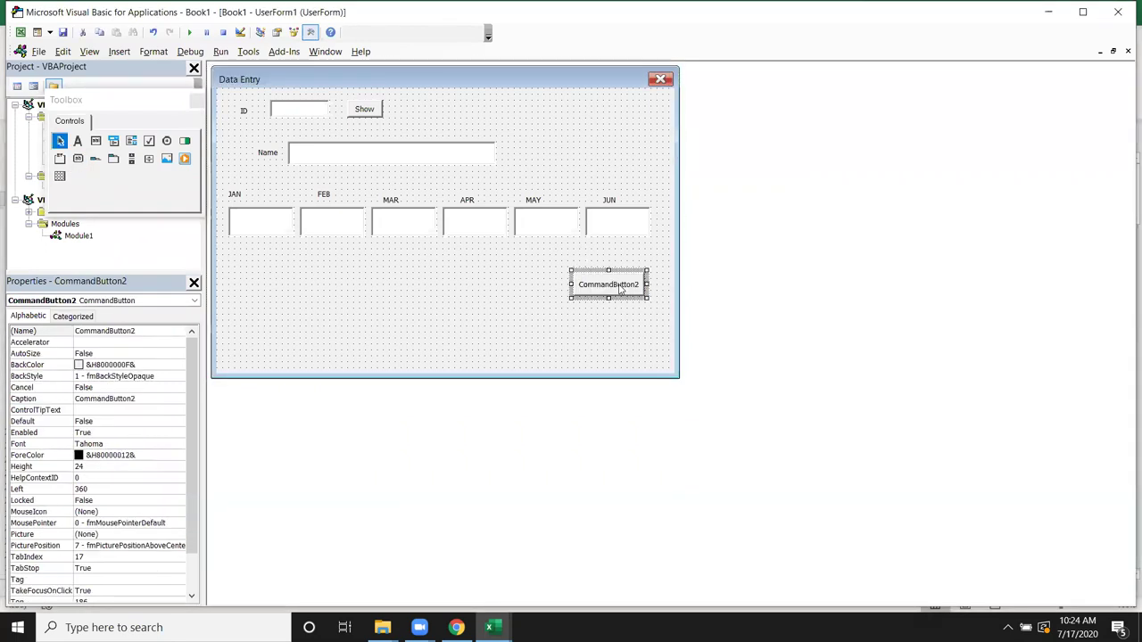
key(BackSpace)
key(BackSpace)
key(BackSpace)
key(BackSpace)
key(BackSpace)
key(BackSpace)
key(BackSpace)
key(BackSpace)
key(BackSpace)
key(BackSpace)
text(dit)
click(586, 334)
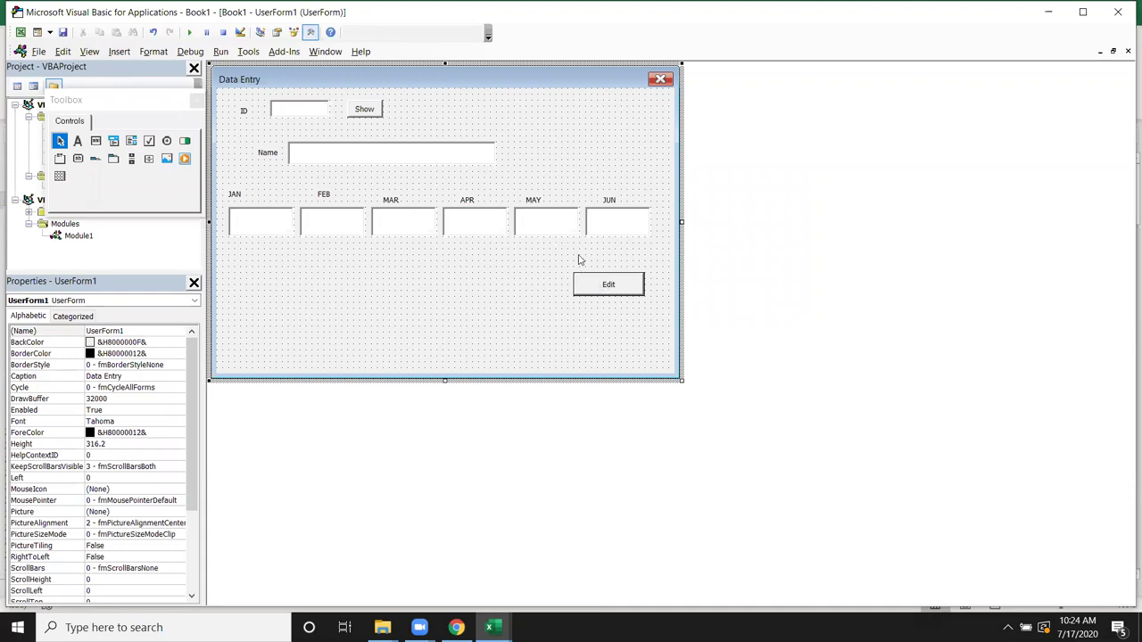
click(623, 293)
click(605, 304)
Step: Open CommandButton2_Click and delete the empty UserForm_Click procedure
double_click(615, 291)
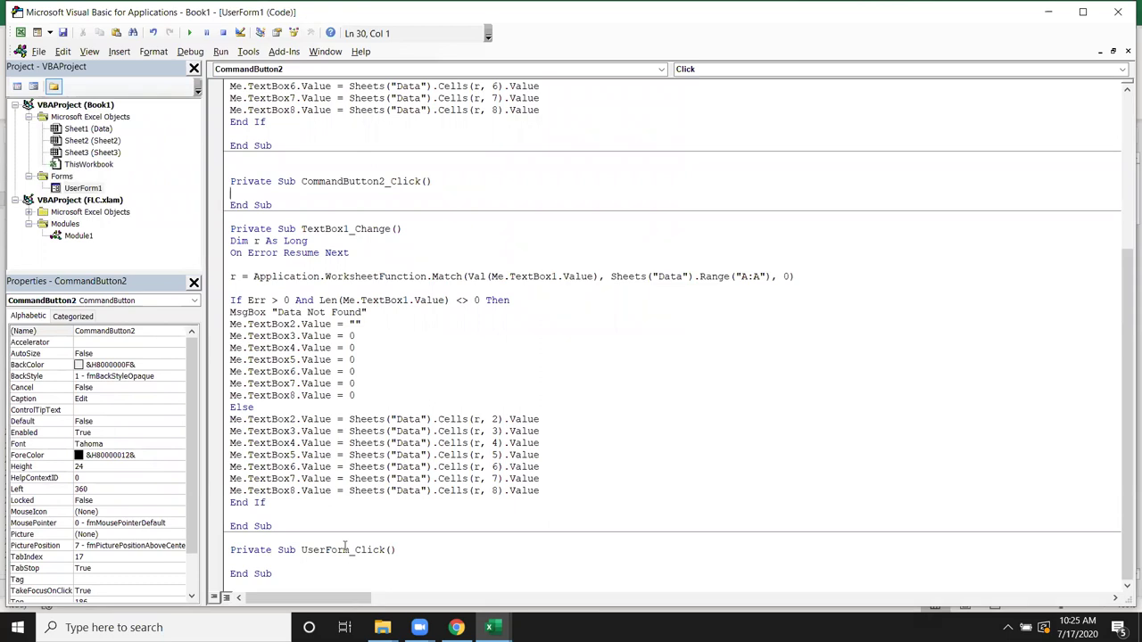
click(345, 559)
key(Up)
key(shift+Down)
key(shift+Down)
key(shift+Down)
key(Delete)
key(BackSpace)
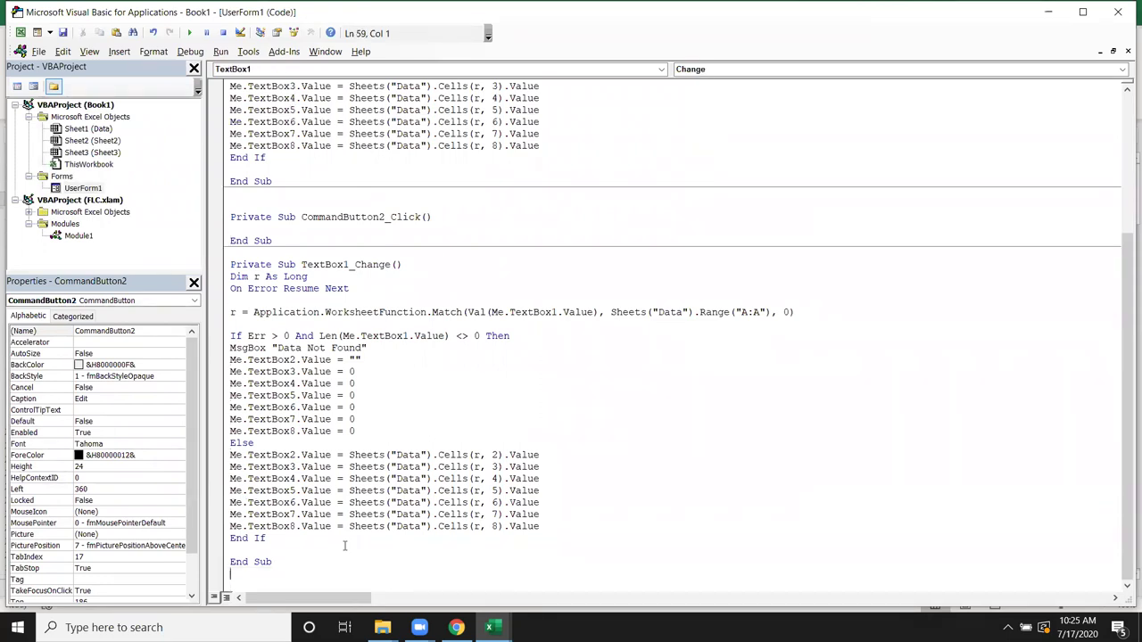
key(Up)
key(Up)
key(Up)
key(Down)
key(Down)
key(Down)
key(Return)
key(Return)
key(Return)
key(Up)
key(Up)
Step: Write the line If Me.CommandButton2.Caption = "Edit" Then
text(me)
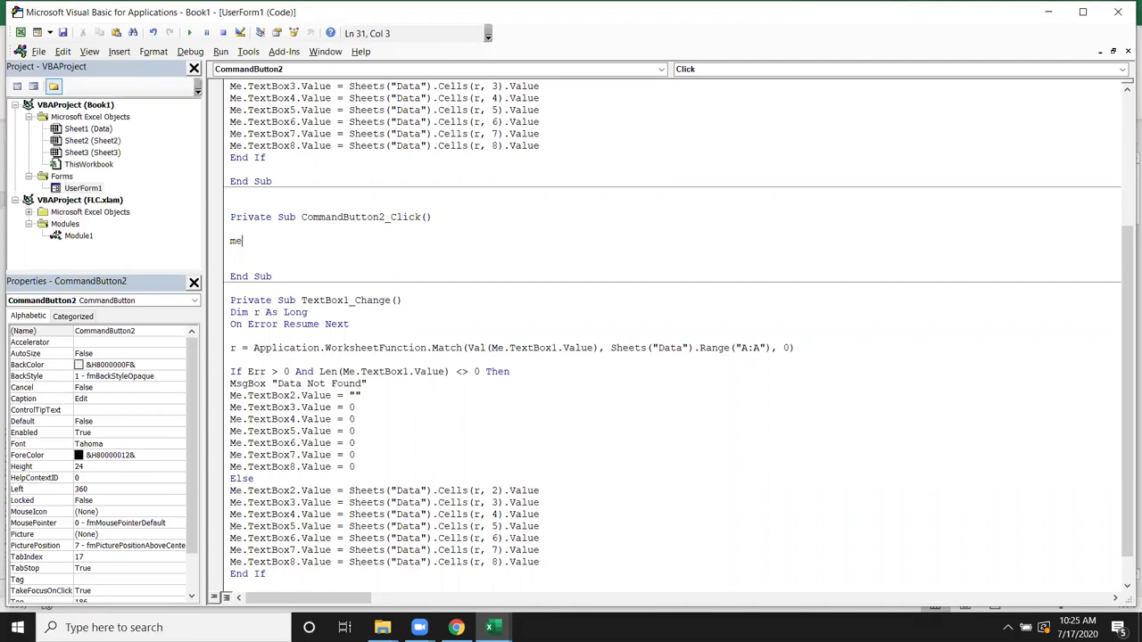
key(BackSpace)
key(BackSpace)
text(if me)
text(.co)
key(Down)
key(Tab)
text(.ca)
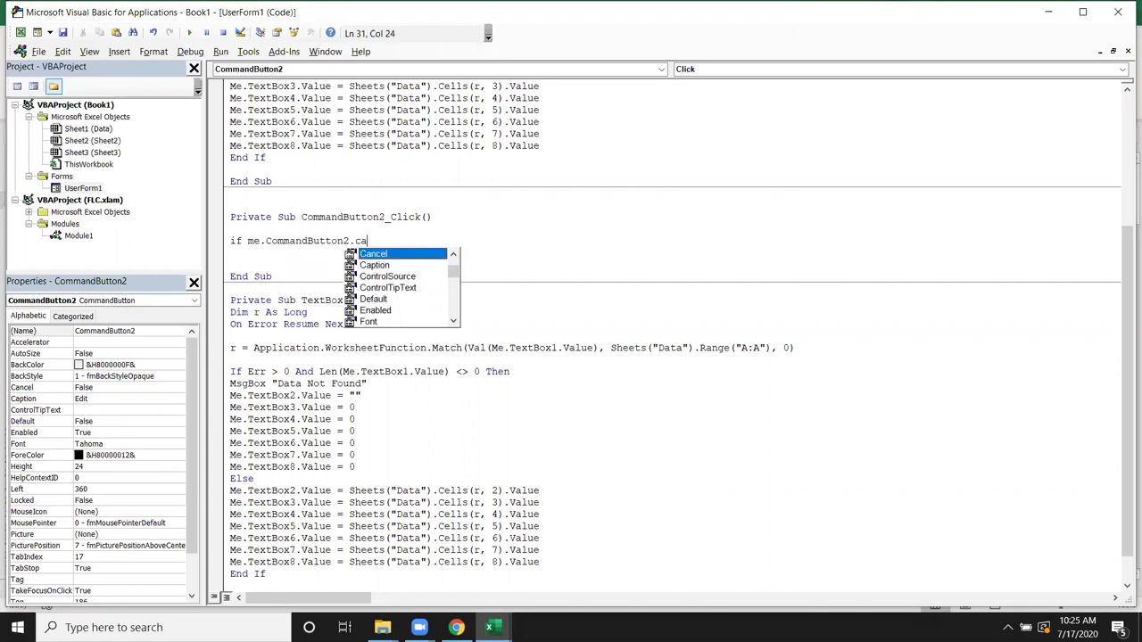
key(Down)
key(Tab)
text(=")
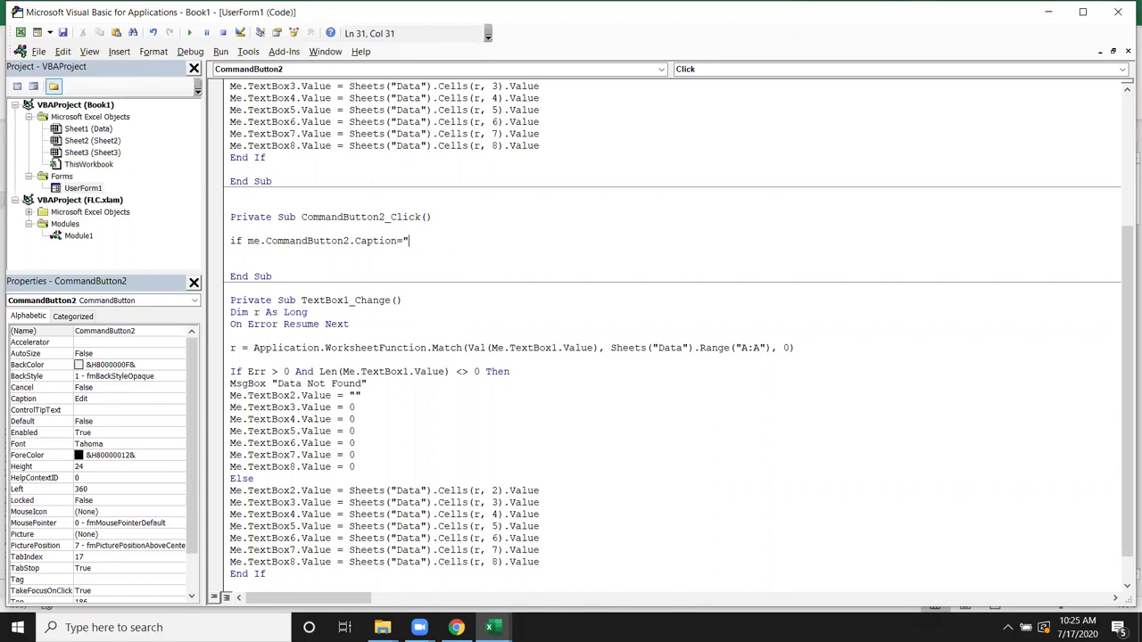
text(Edit" )
text(then)
key(Return)
Step: Add Me.CommandButton2.Caption = "Change" inside the If block
text(me.com)
key(Down)
key(Tab)
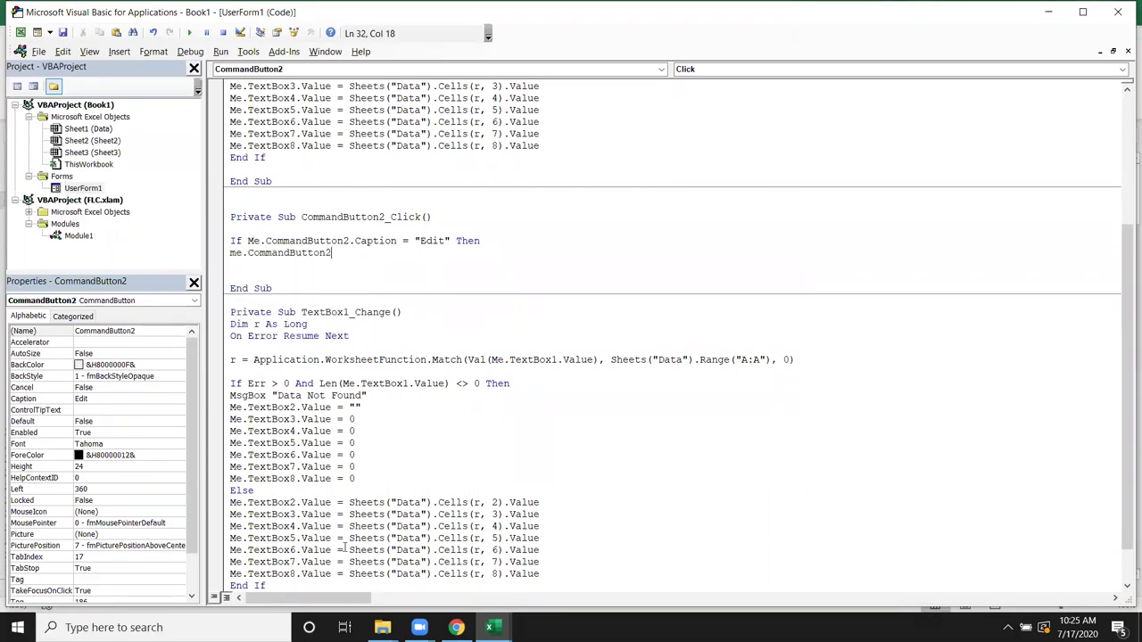
text(.ca)
key(Down)
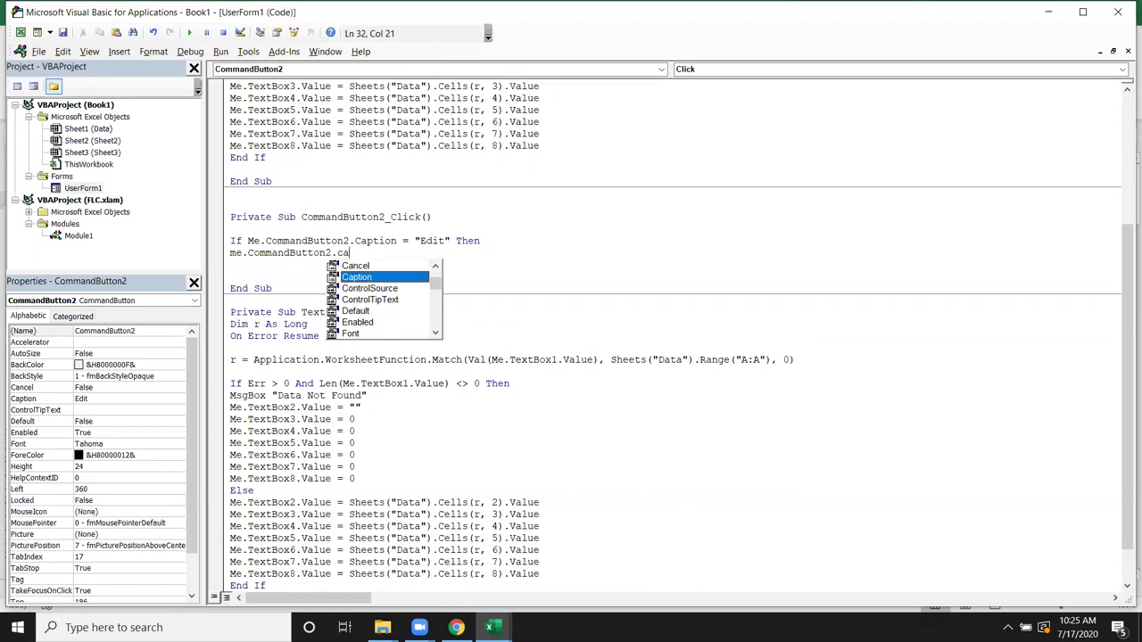
key(Tab)
text(="Chande)
key(BackSpace)
key(BackSpace)
key(BackSpace)
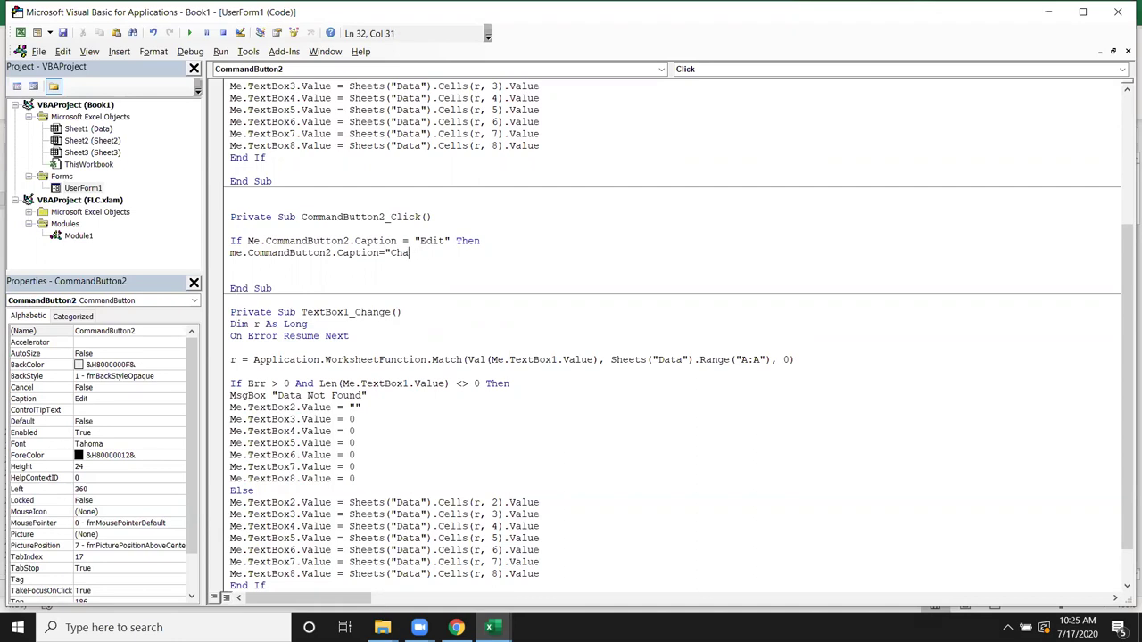
text(nge")
key(Return)
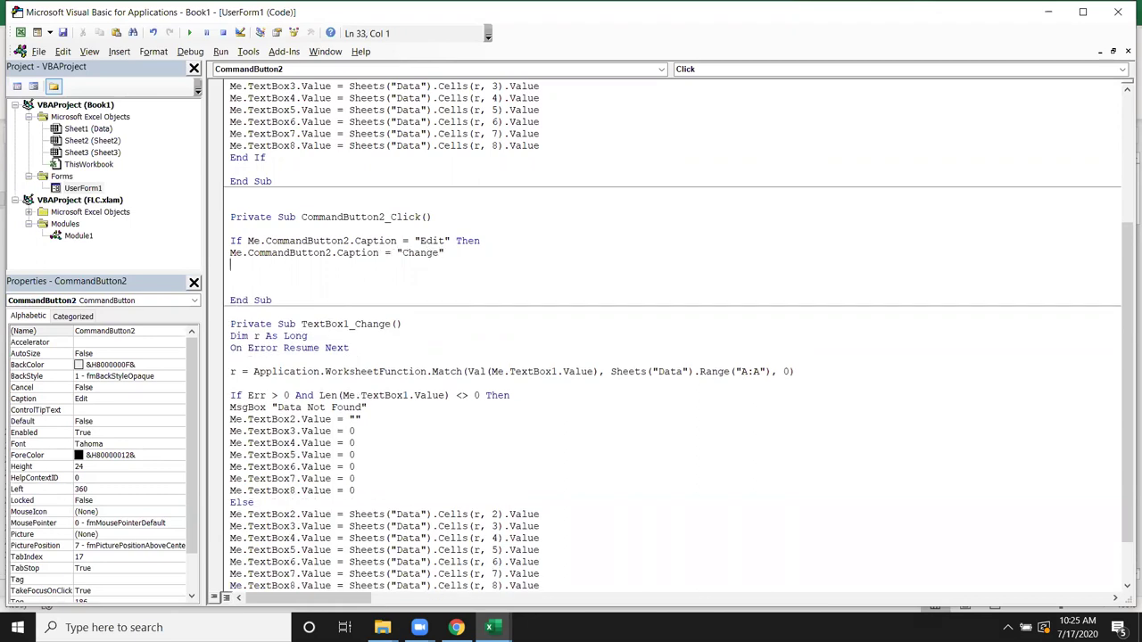
Step: Add the line TextBox2.Enabled = True
text(me.text)
key(Down)
key(Tab)
text(.)
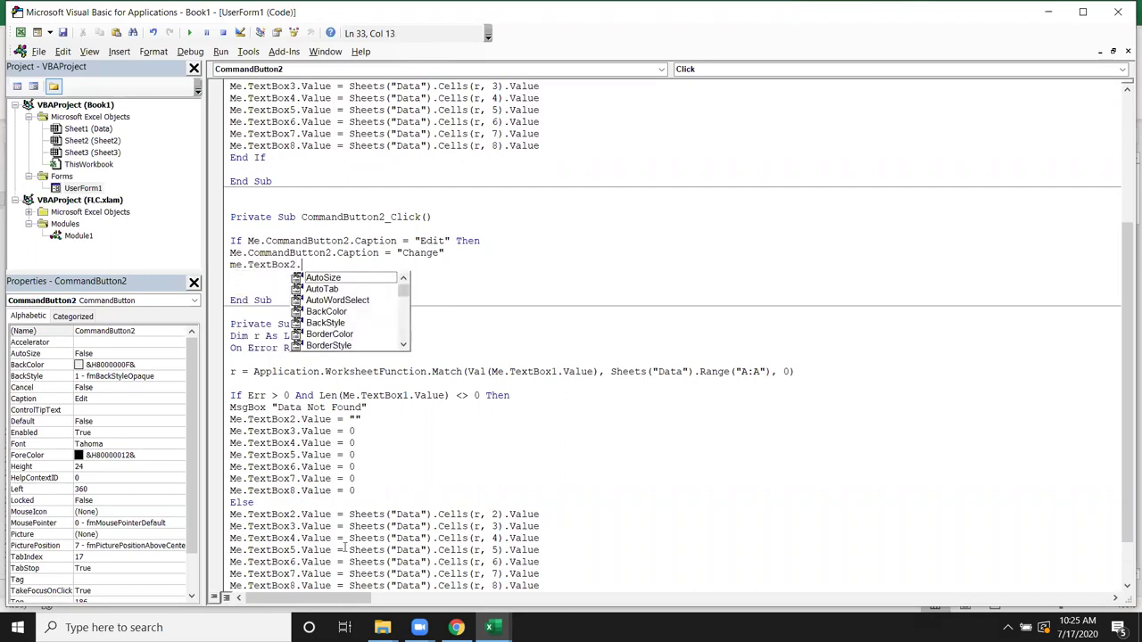
text(e)
key(Tab)
text(=)
key(Down)
key(Tab)
key(Return)
key(Up)
Step: Duplicate the Enabled line for TextBox3 through TextBox8
key(shift+Down)
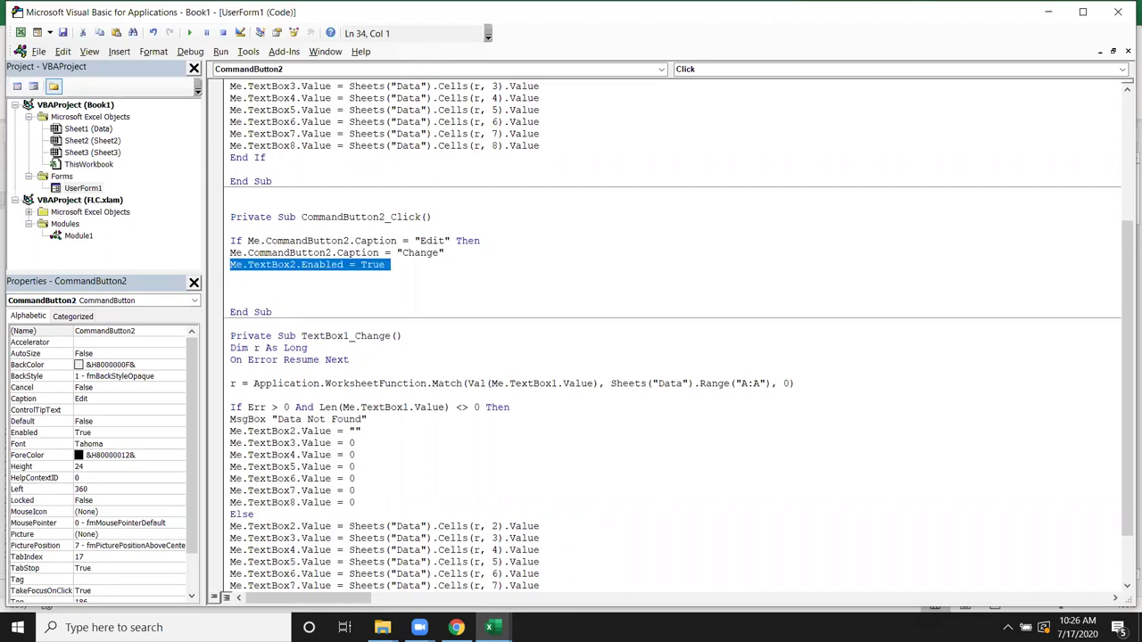
key(ctrl+c)
key(ctrl+v)
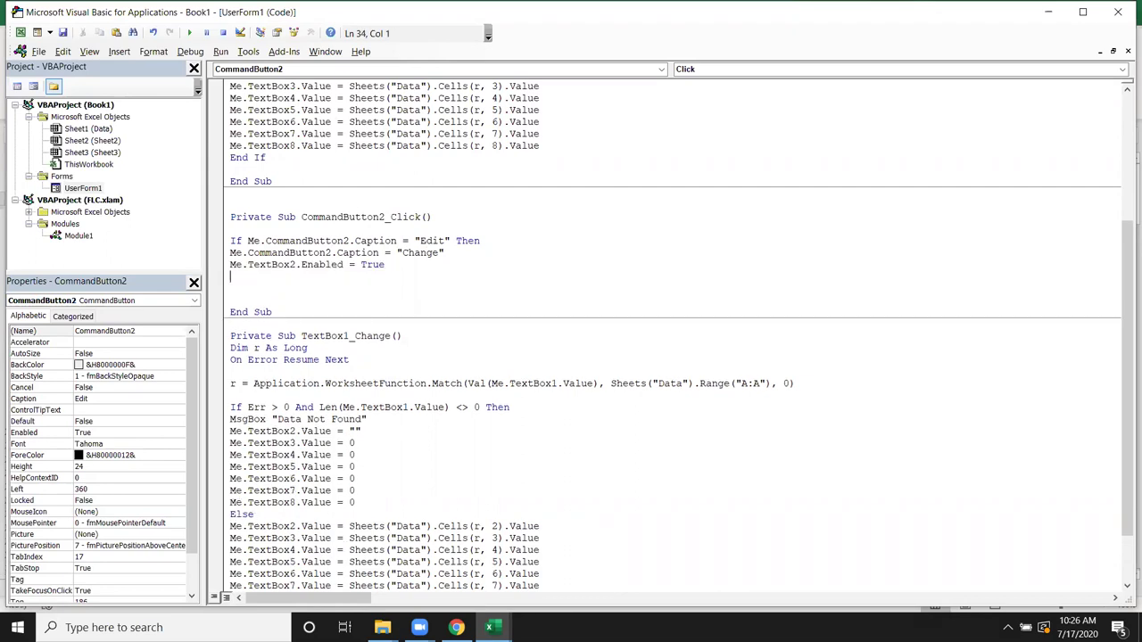
key(ctrl+v)
key(ctrl+v)
key(ctrl+v)
key(ctrl+v)
key(ctrl+v)
key(ctrl+v)
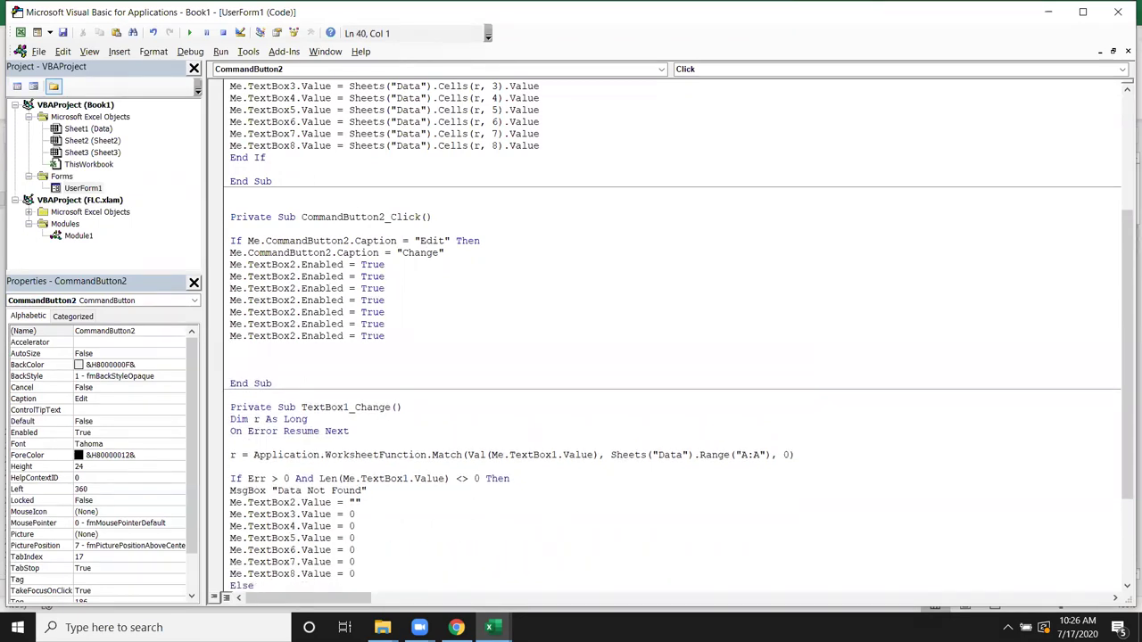
click(296, 277)
key(BackSpace)
text(3)
key(Down)
key(BackSpace)
text(4)
key(Down)
key(BackSpace)
text(5)
key(BackSpace)
text(6)
key(BackSpace)
text(7)
key(Down)
key(BackSpace)
text(9)
key(BackSpace)
text(8)
Step: Close the If block with an empty Else branch and End If
key(Down)
text(else)
key(Return)
key(Return)
key(Return)
text(endif)
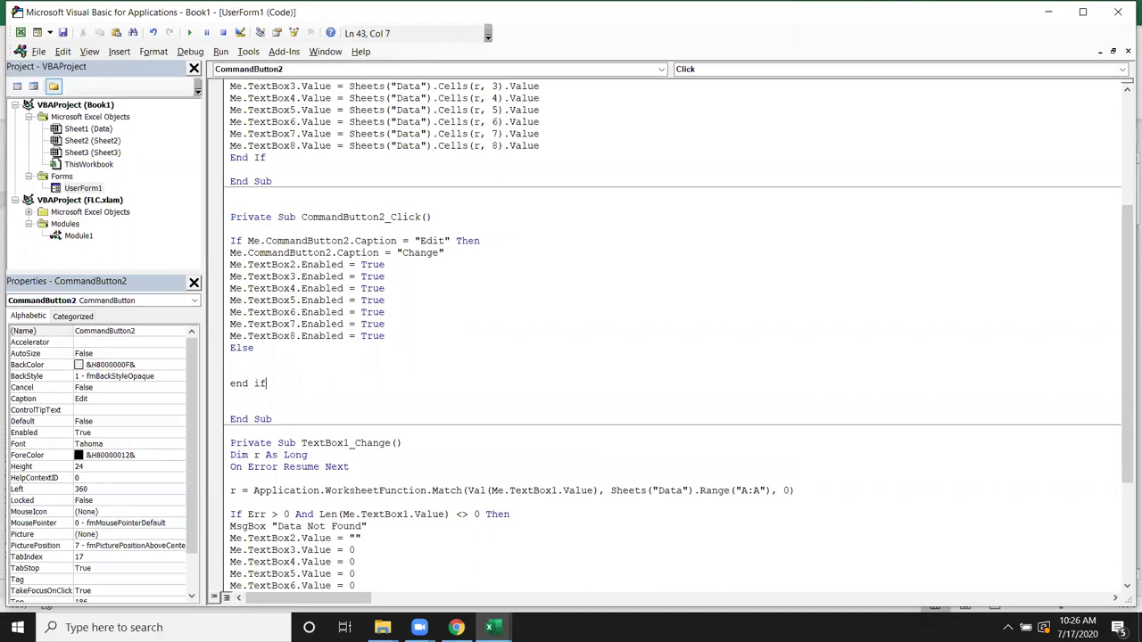
key(Return)
click(249, 360)
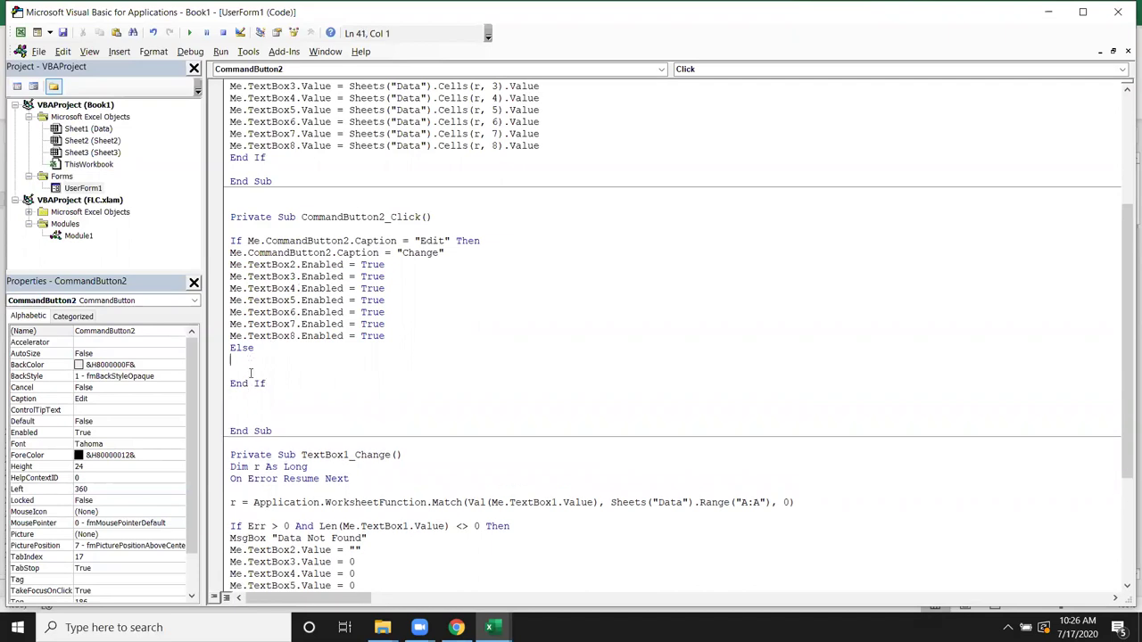
click(304, 326)
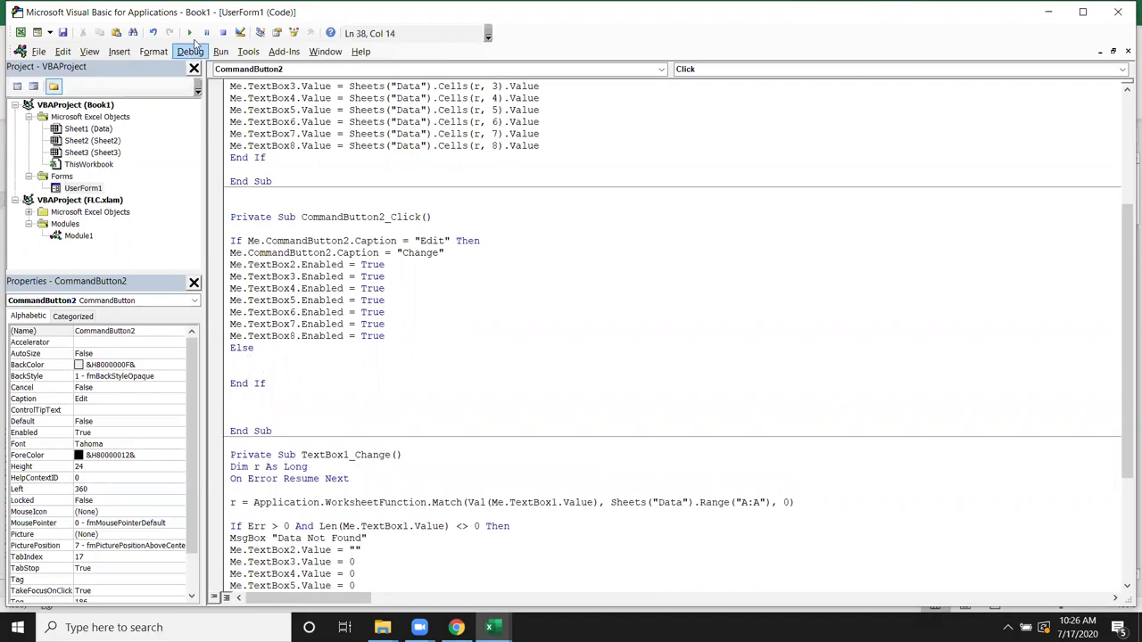
Step: Run the form, enter ID 1, and click Edit to unlock the fields
click(191, 33)
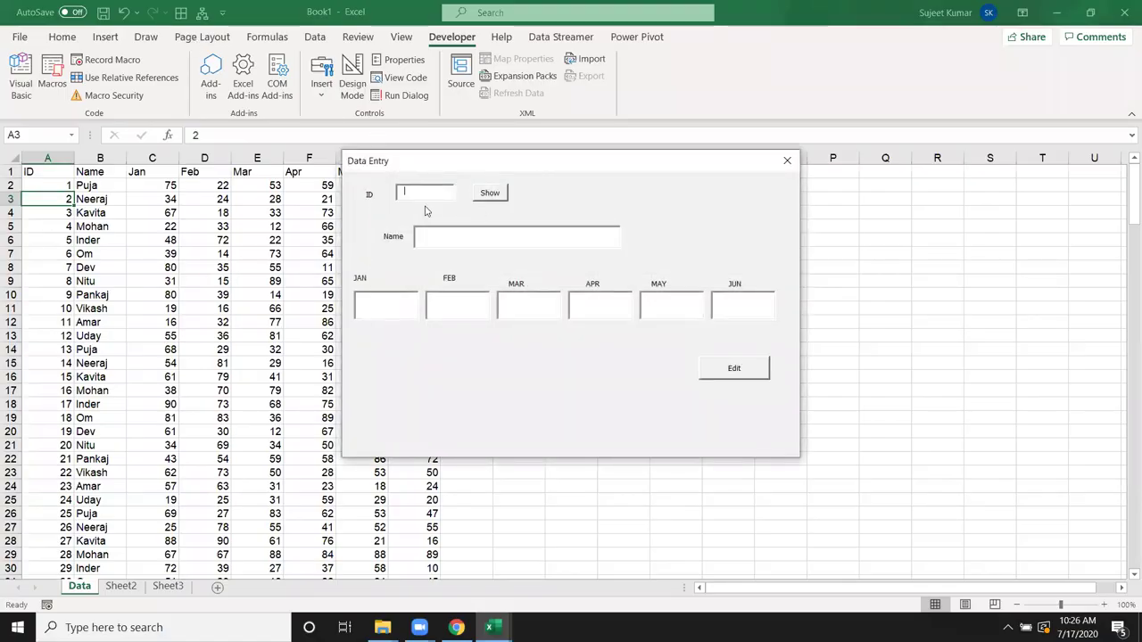
text(1)
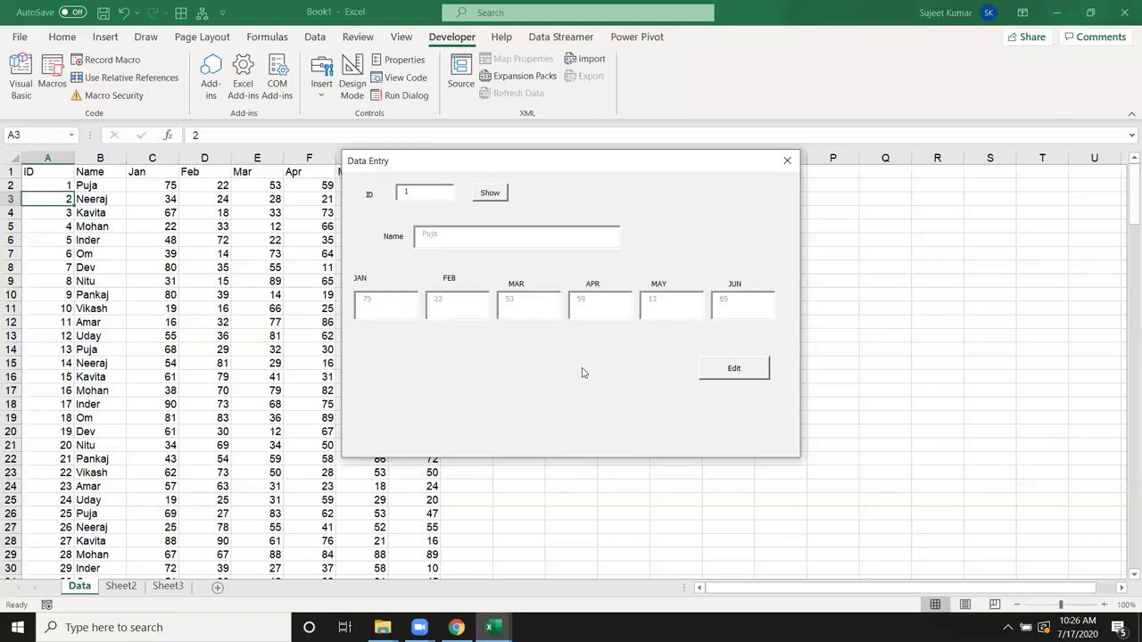
click(745, 379)
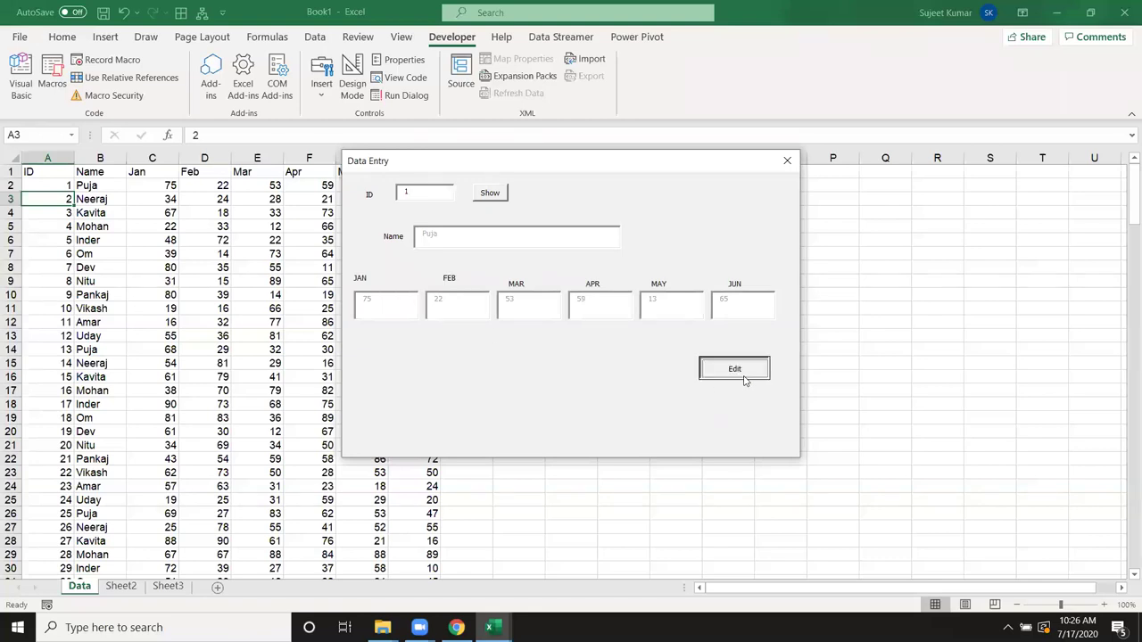
click(745, 380)
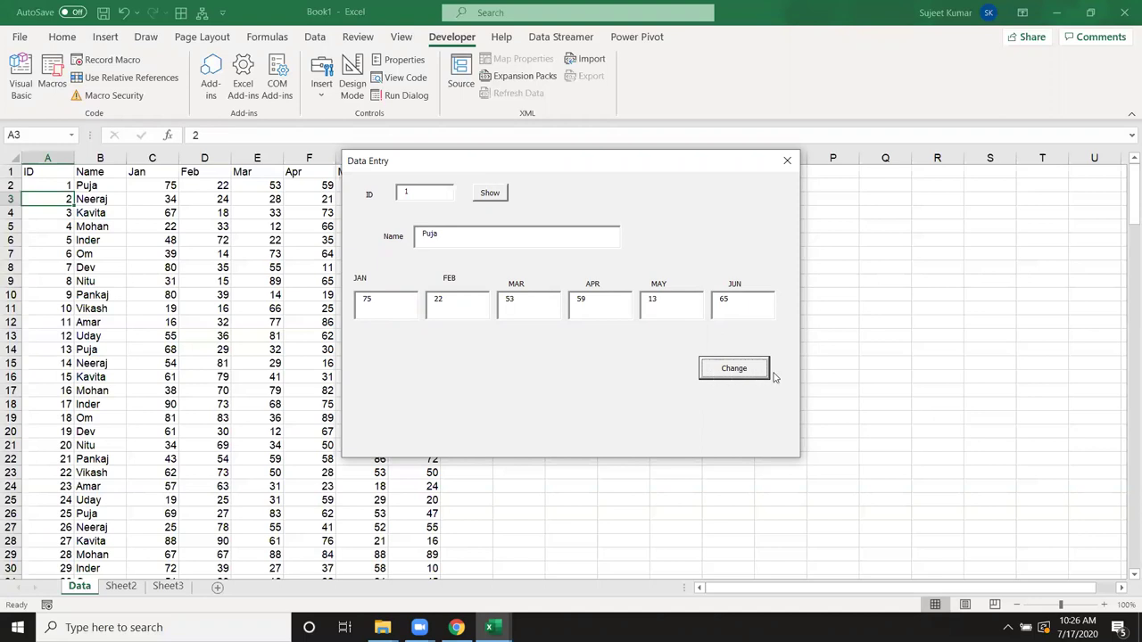
Step: Replace FEB's value 22 with 37
key(shift+Tab)
click(617, 309)
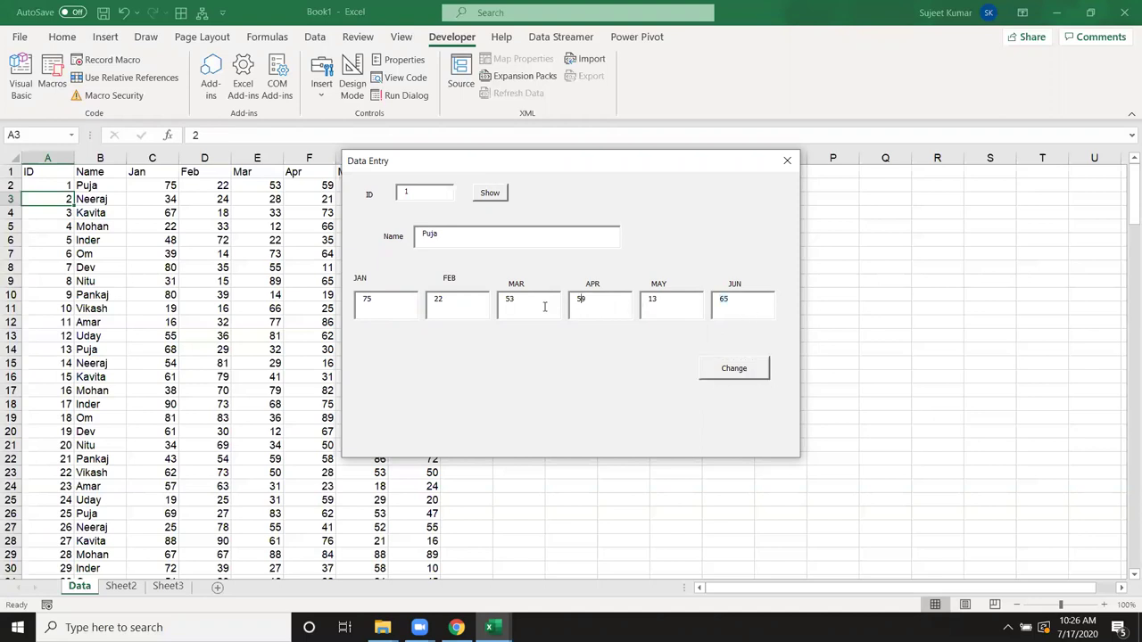
click(454, 305)
key(BackSpace)
key(BackSpace)
text(37)
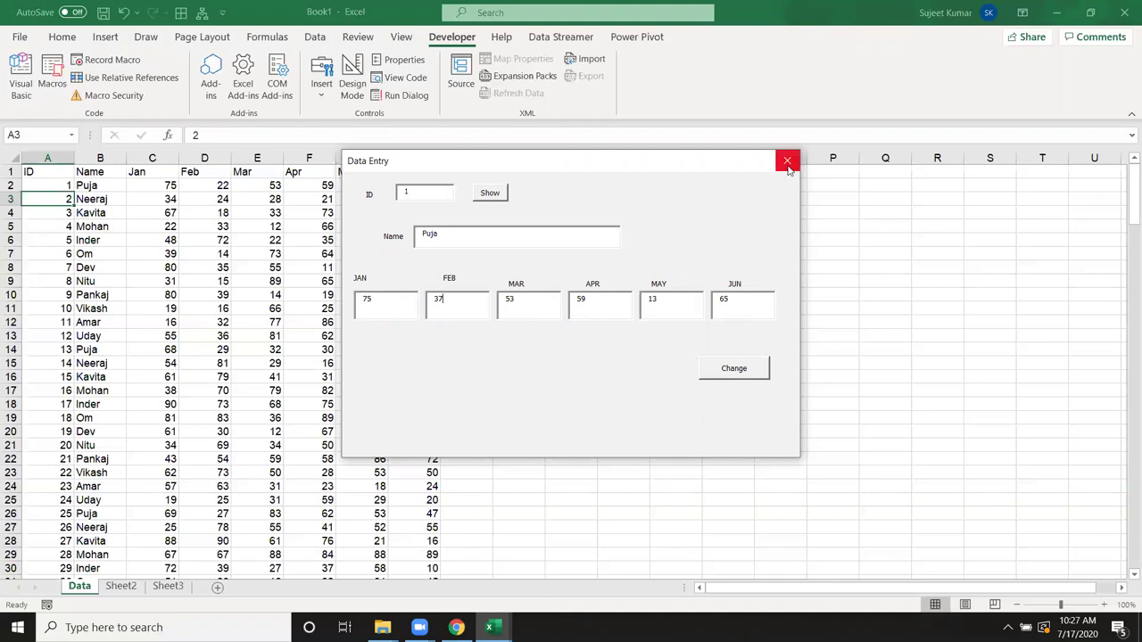
Step: Test the form's month fields by typing sample text into APR and deleting it
click(416, 310)
click(431, 311)
key(shift+Tab)
double_click(580, 299)
text(sfsd)
key(BackSpace)
key(BackSpace)
key(BackSpace)
Step: Close the Data Entry form and the VBA editor, returning to the Data sheet
click(787, 161)
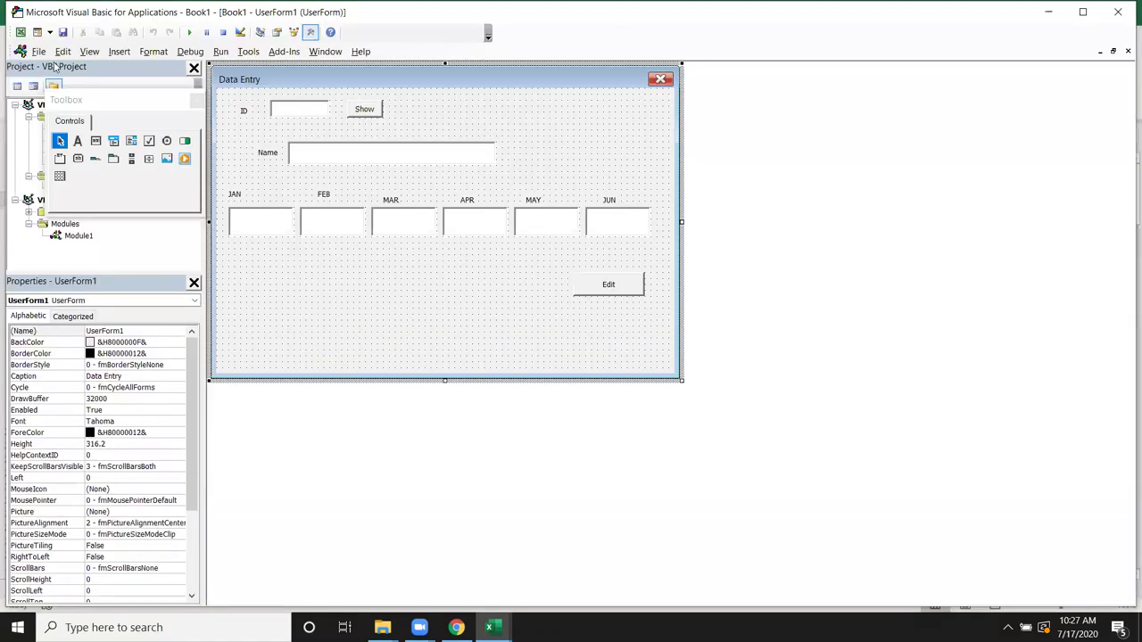
click(1120, 11)
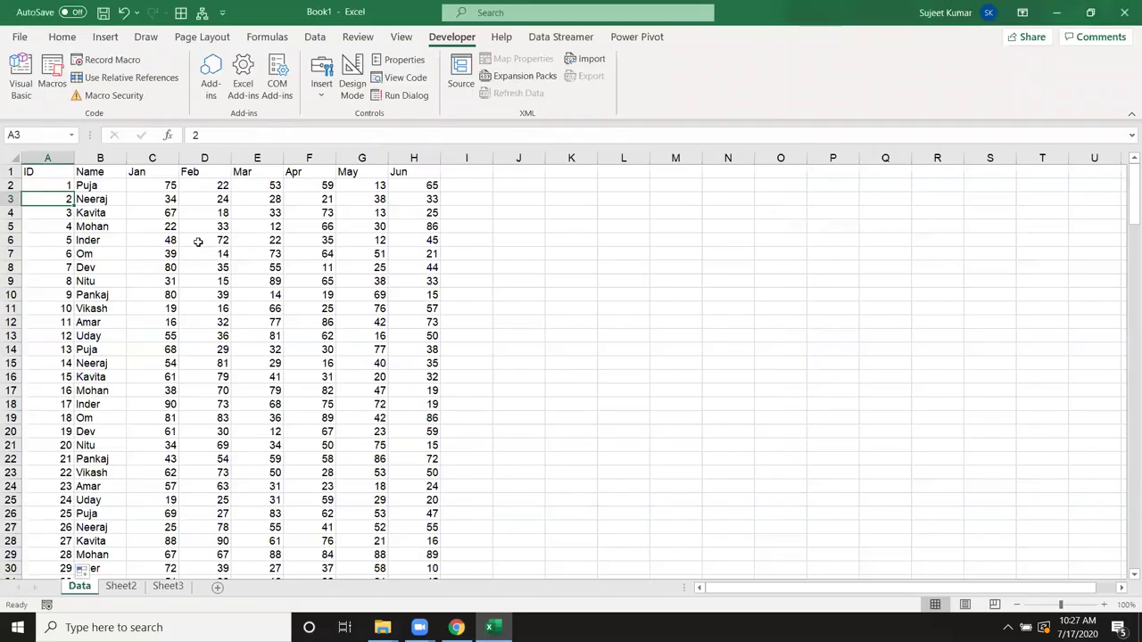
click(198, 242)
Step: Save the workbook under the name UF1 as a macro-enabled file in the local Documents folder
key(ctrl+s)
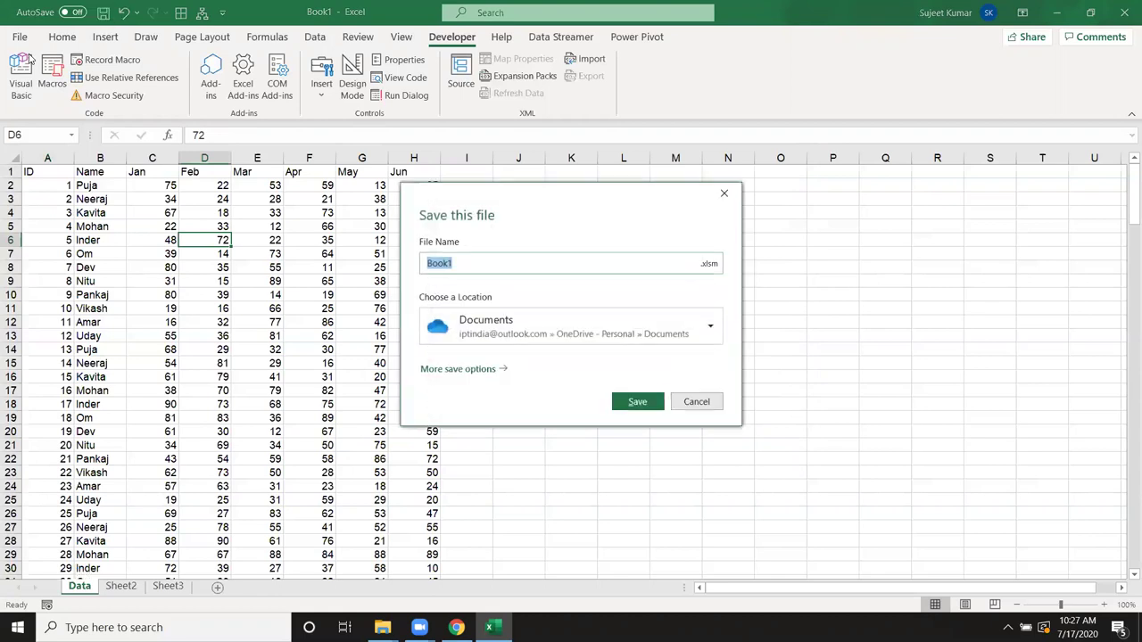
text(US)
key(BackSpace)
key(BackSpace)
key(BackSpace)
key(BackSpace)
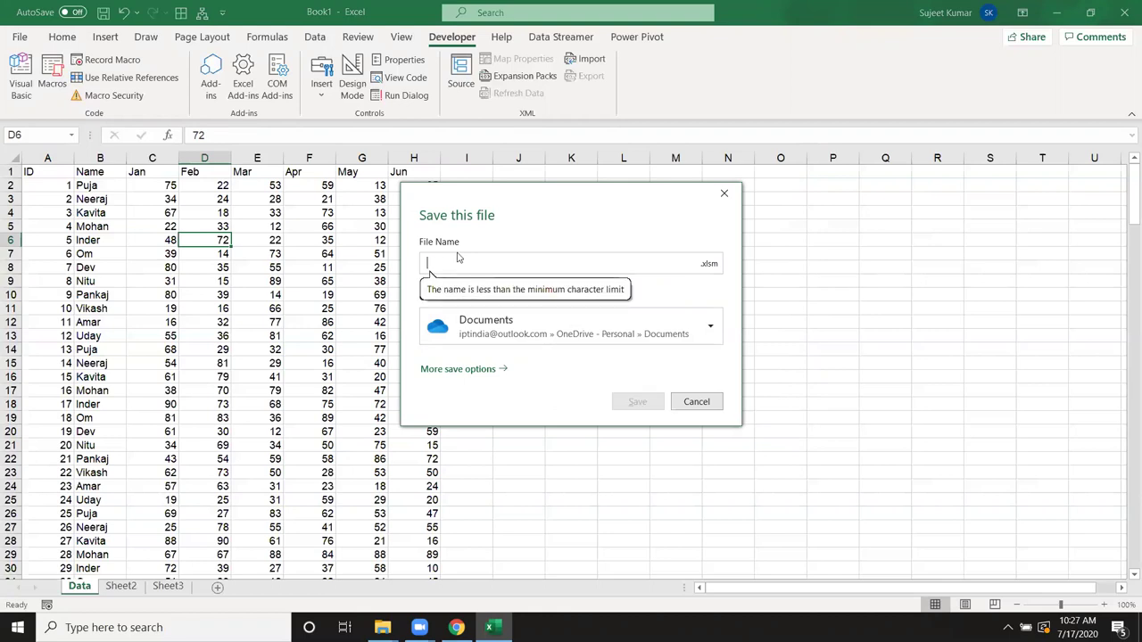
text(UF1)
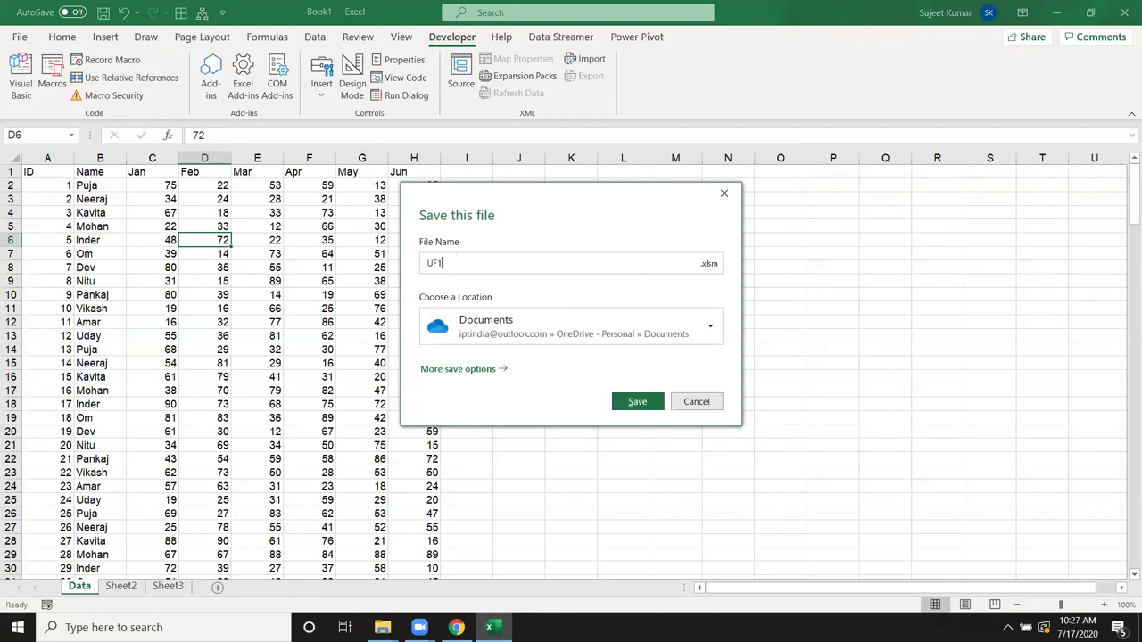
click(519, 326)
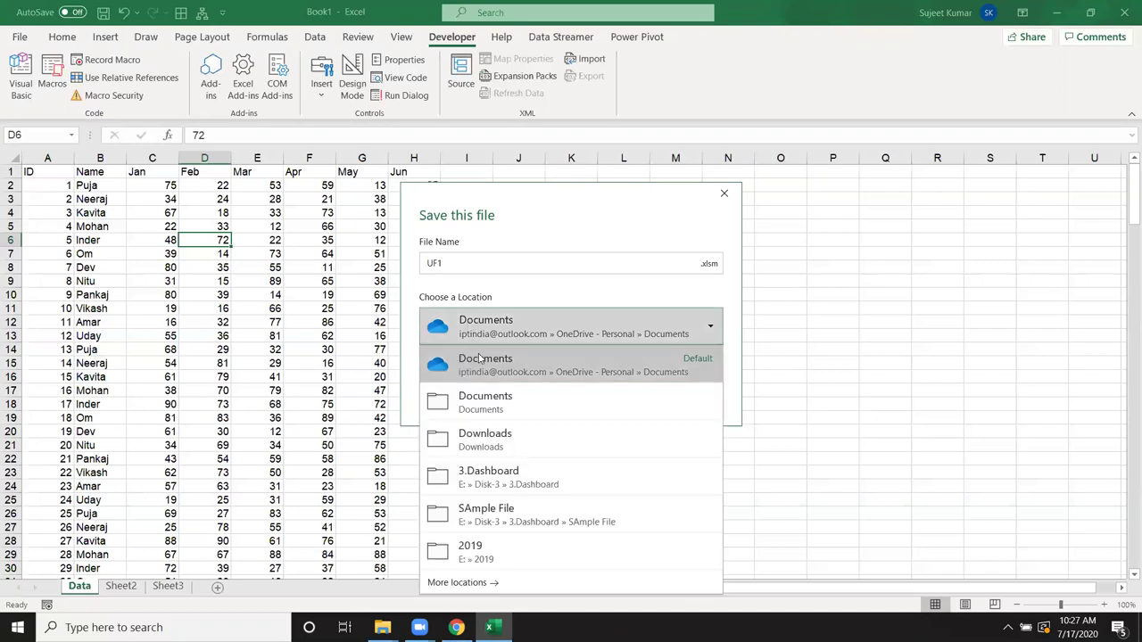
click(517, 398)
click(633, 402)
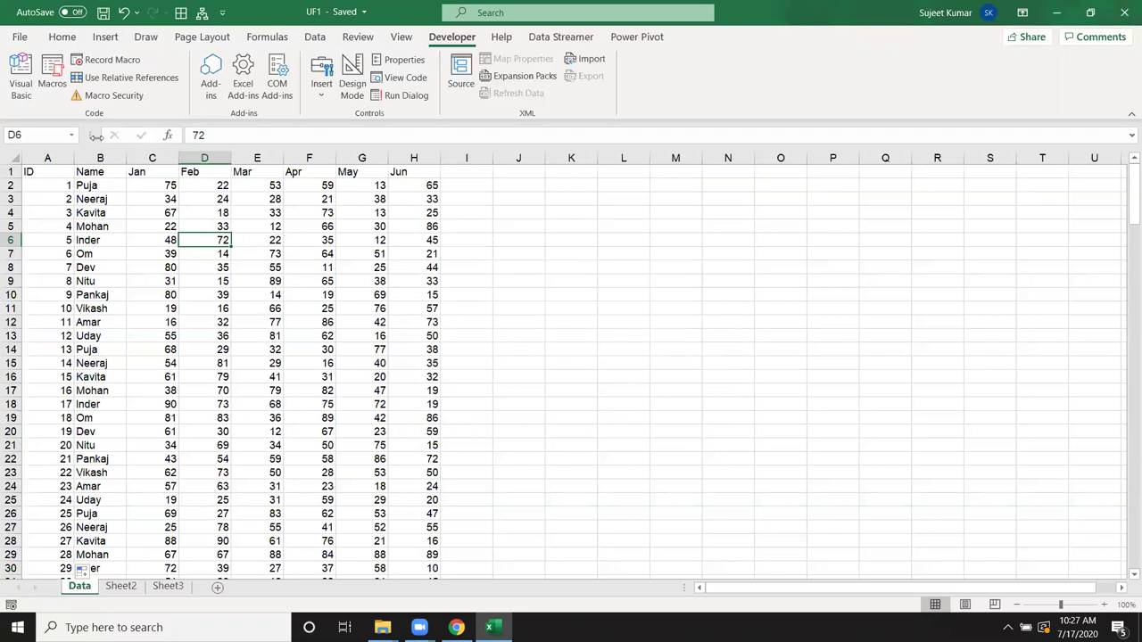
Step: Open the VBA editor at the Edit button's CommandButton2_Click code
click(46, 80)
key(Escape)
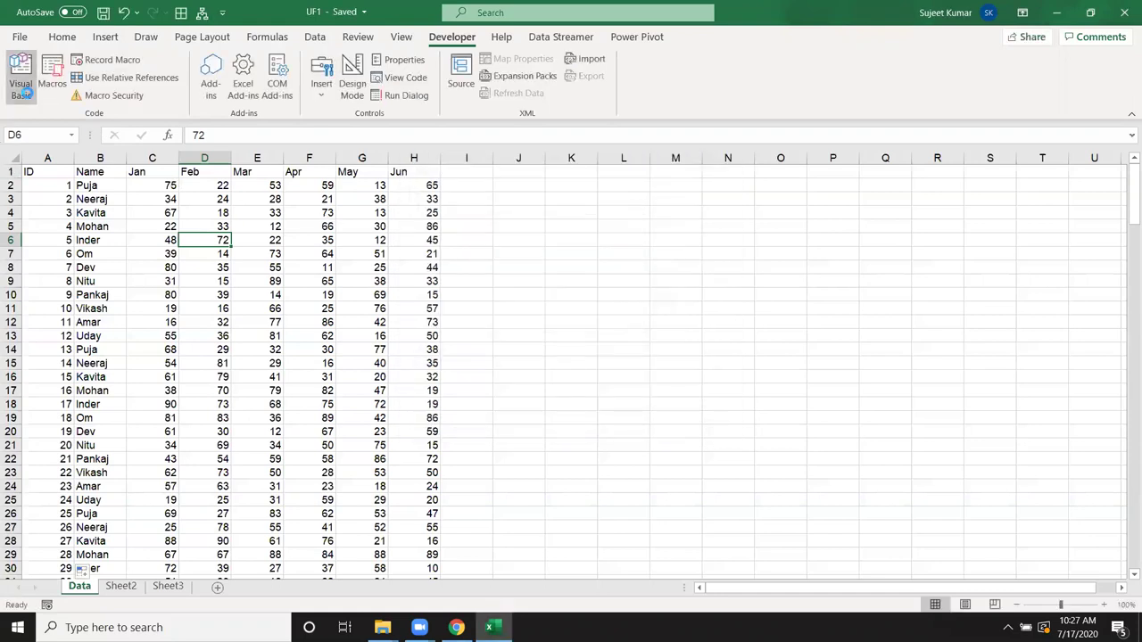
click(21, 79)
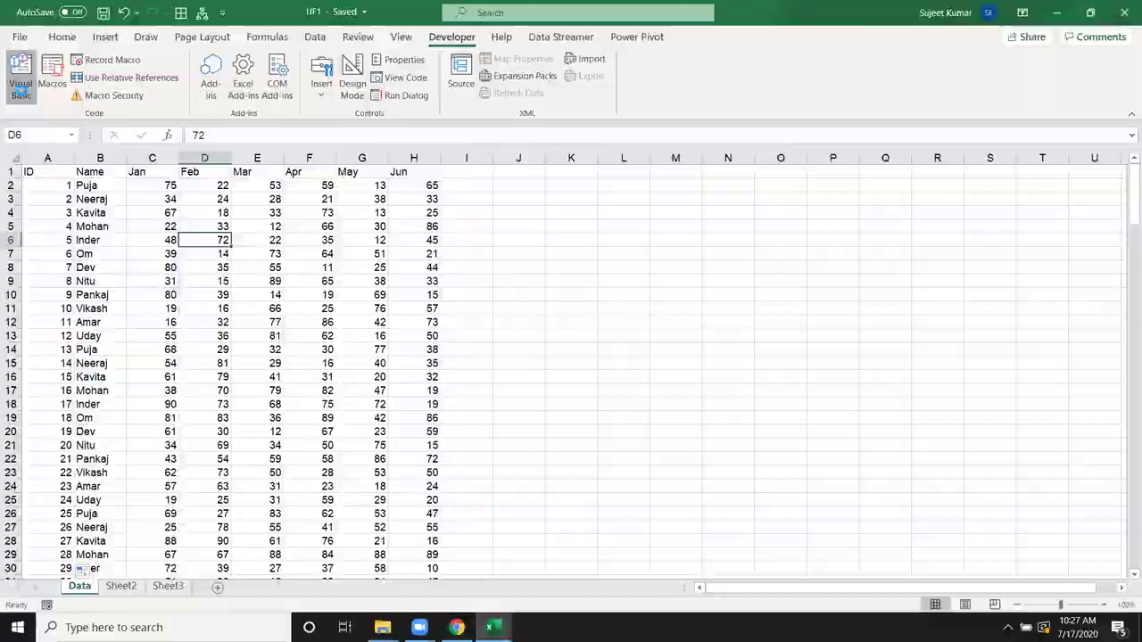
double_click(621, 287)
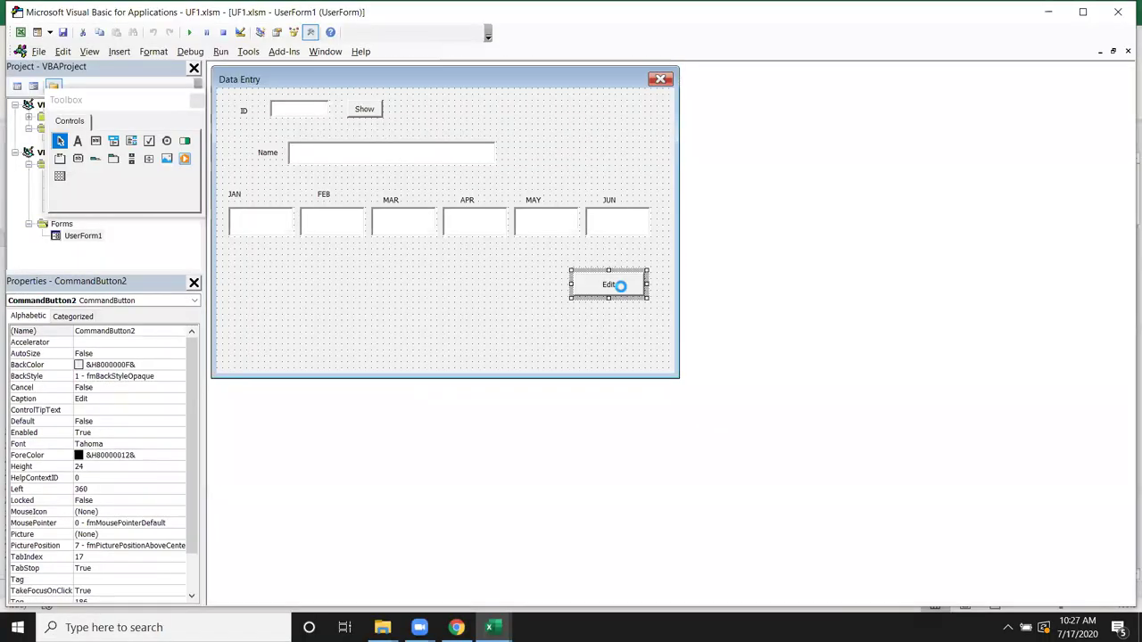
Step: Review the If test on the Edit caption and the TextBox2–TextBox8 enabling lines
click(249, 237)
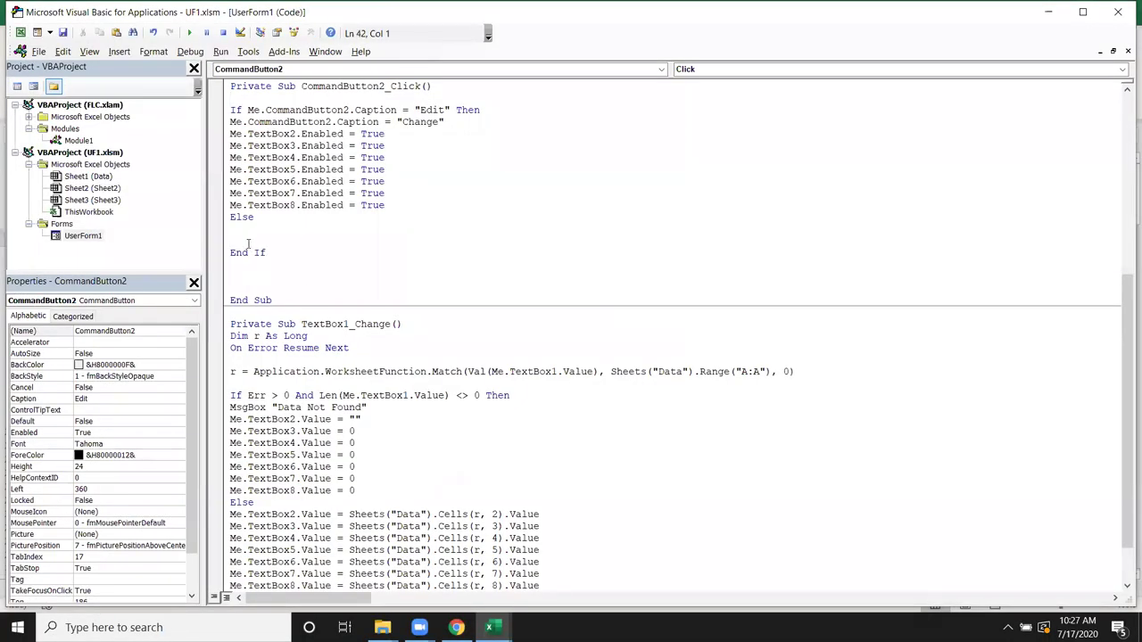
scroll(248, 243, up, 2)
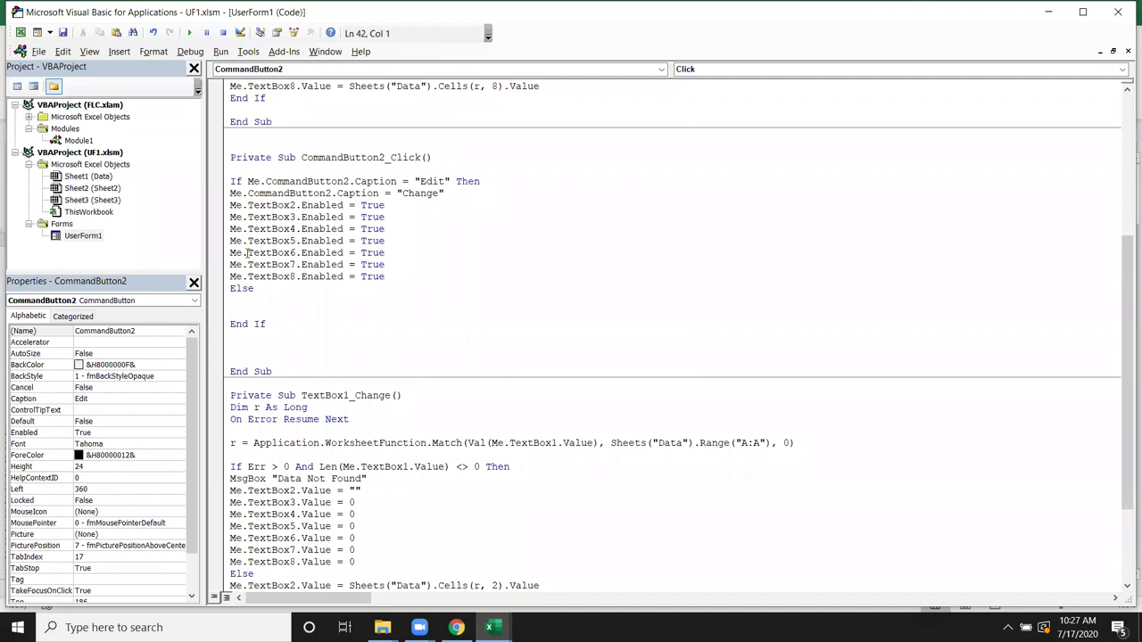
double_click(431, 182)
drag(403, 283, 230, 217)
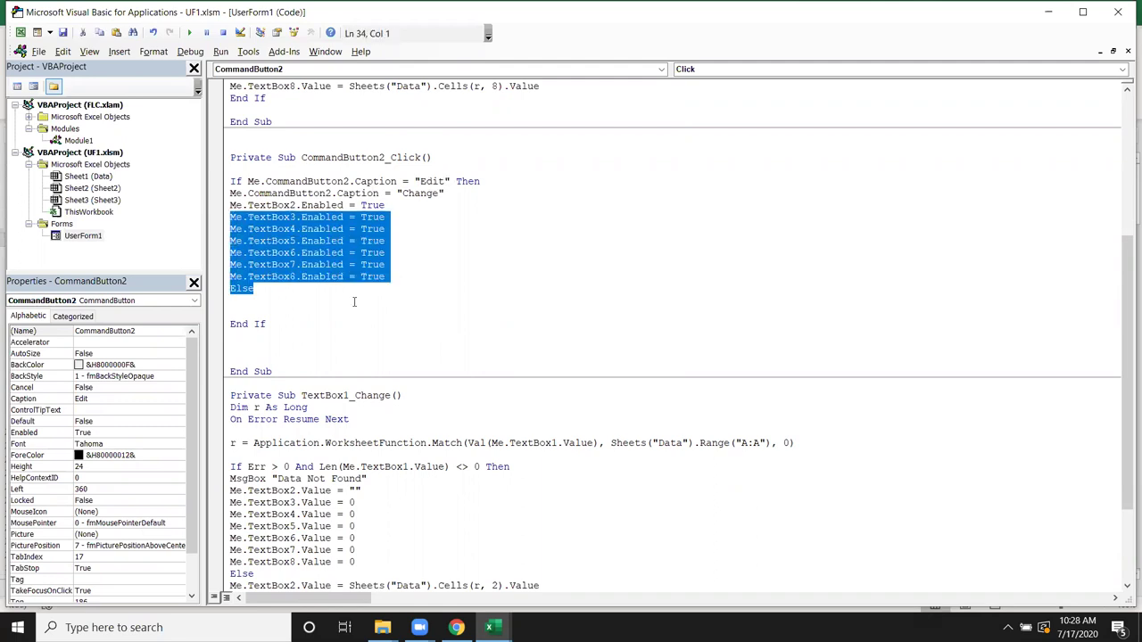
click(302, 312)
Step: Add a line under Else setting the button caption back to 'Edit', plus blank lines
drag(443, 193, 213, 194)
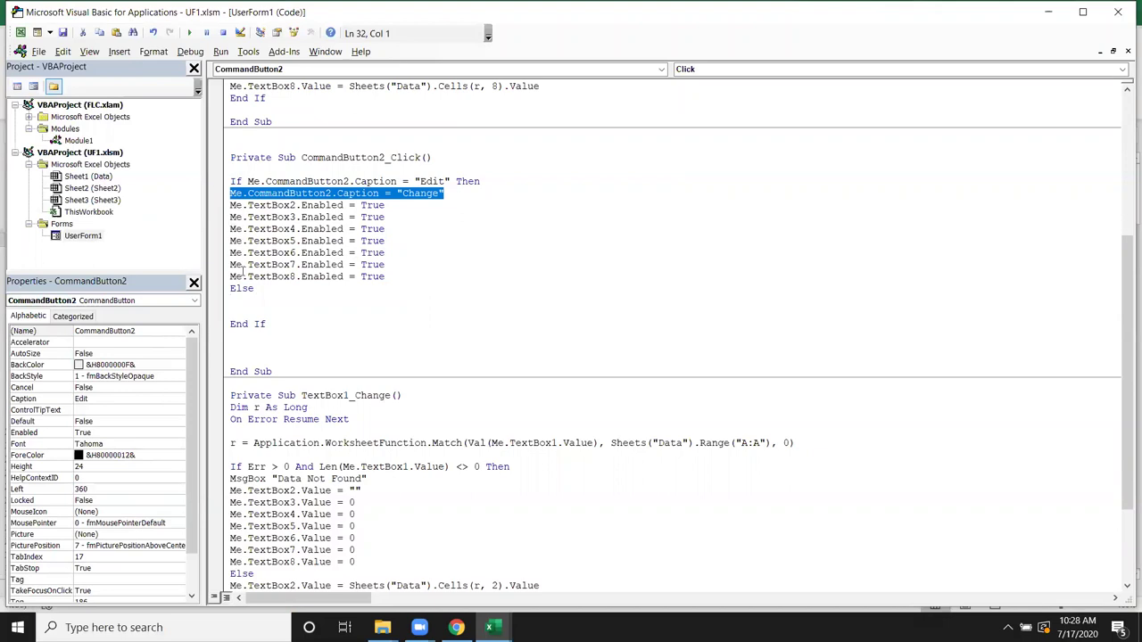
click(246, 298)
text(Me.CommandButton2.Caption = "Change")
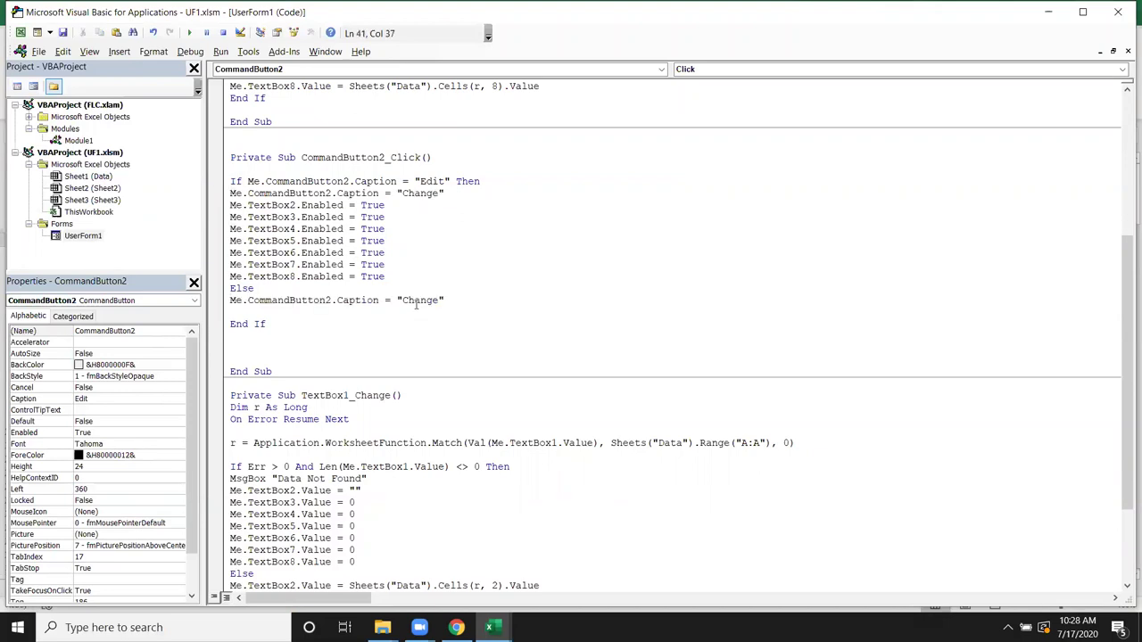
drag(447, 300, 224, 300)
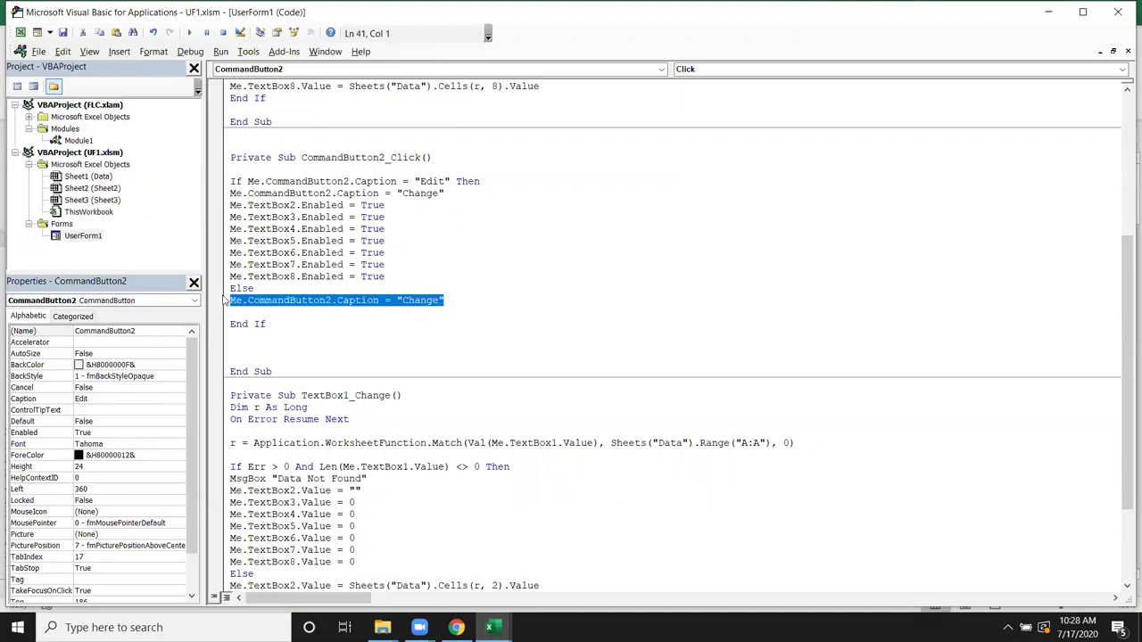
key(Delete)
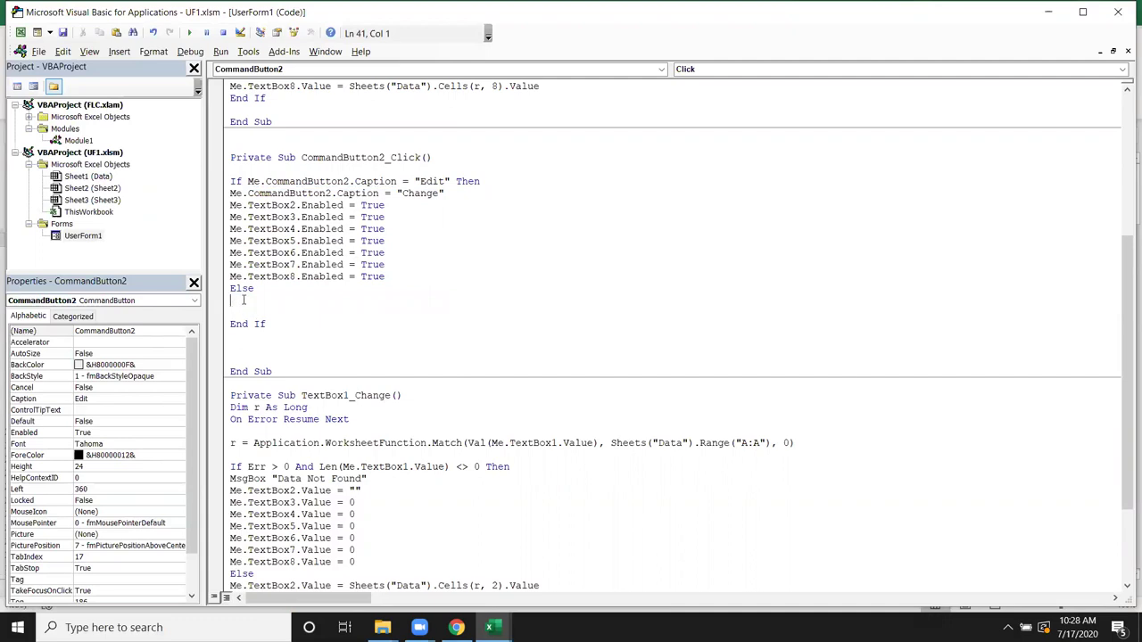
text(Me.CommandButton2.Caption = "Change")
double_click(418, 302)
text(Edit)
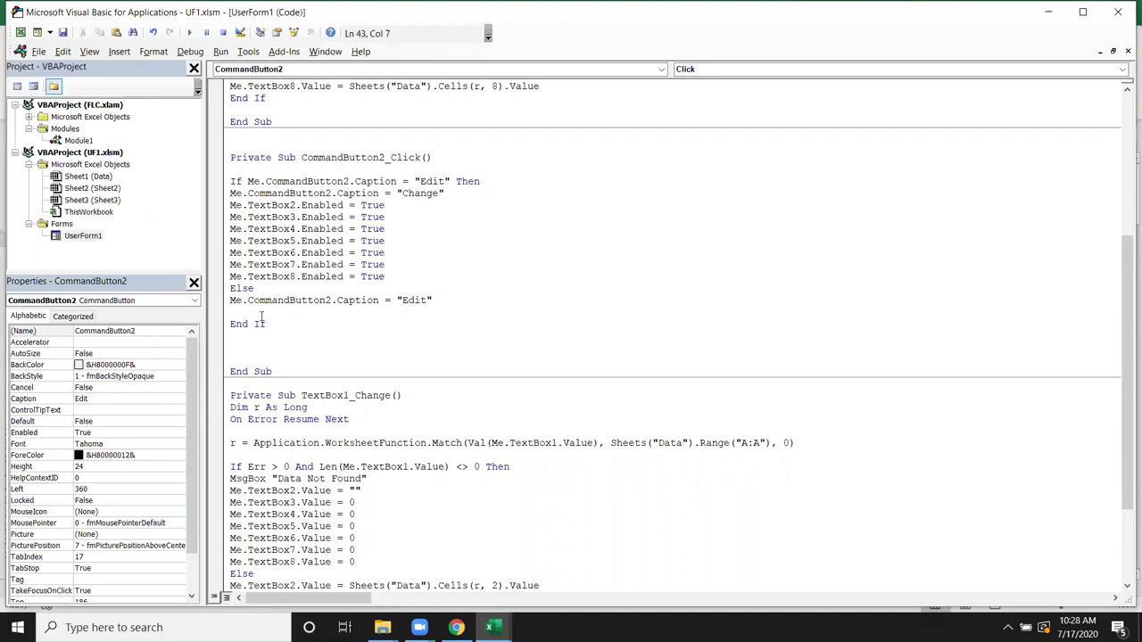
key(Return)
key(Return)
key(Return)
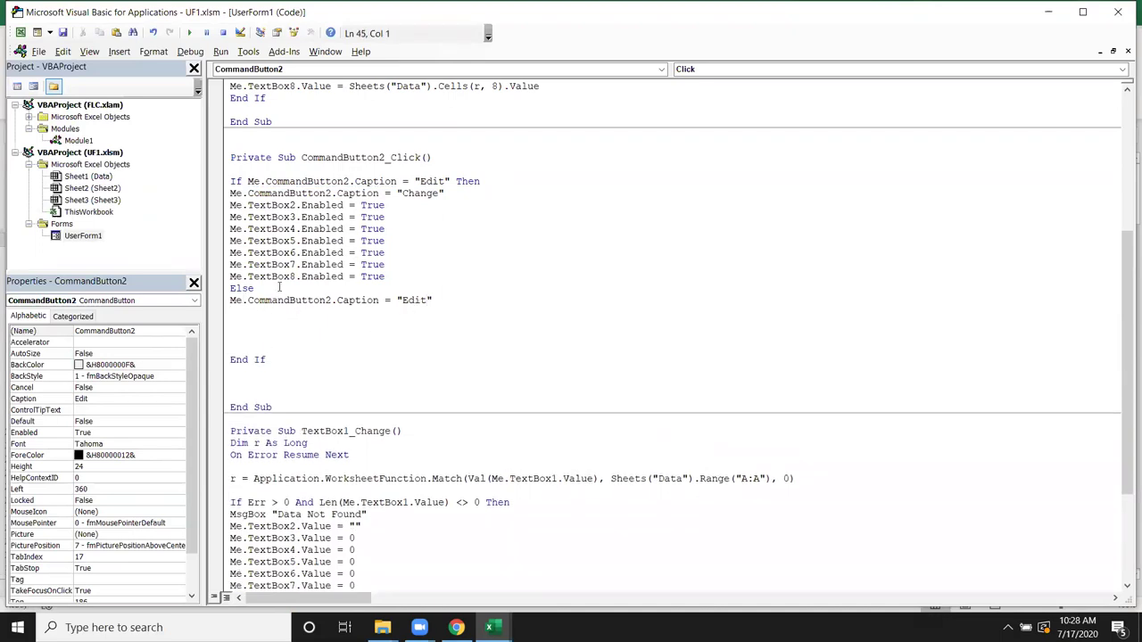
Step: Copy the TextBox2–TextBox8 Enabled = True lines into the Else branch
drag(385, 278, 229, 205)
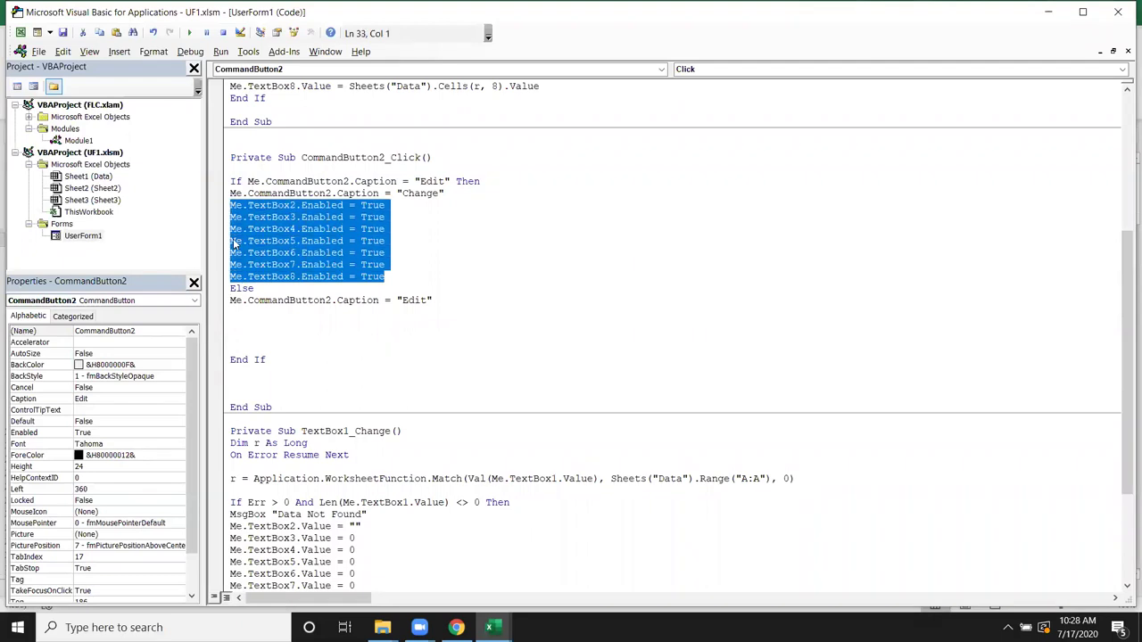
key(ctrl+c)
click(241, 319)
key(ctrl+v)
click(238, 314)
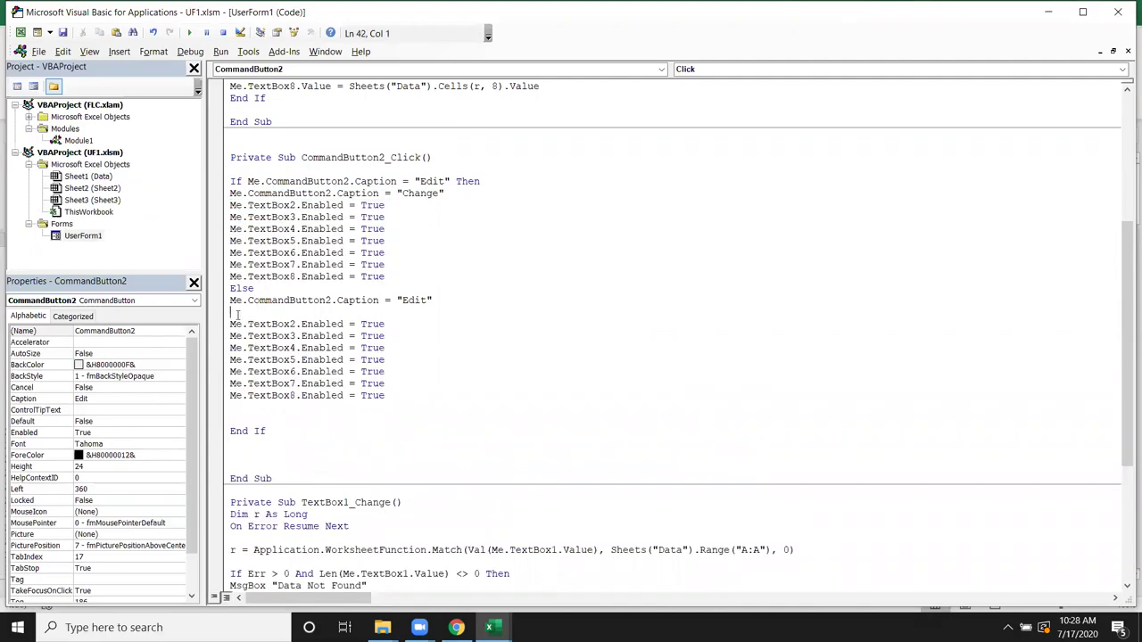
key(Delete)
Step: Change each pasted True to False for TextBox2–TextBox8, then return to Excel with Alt+F11
double_click(373, 313)
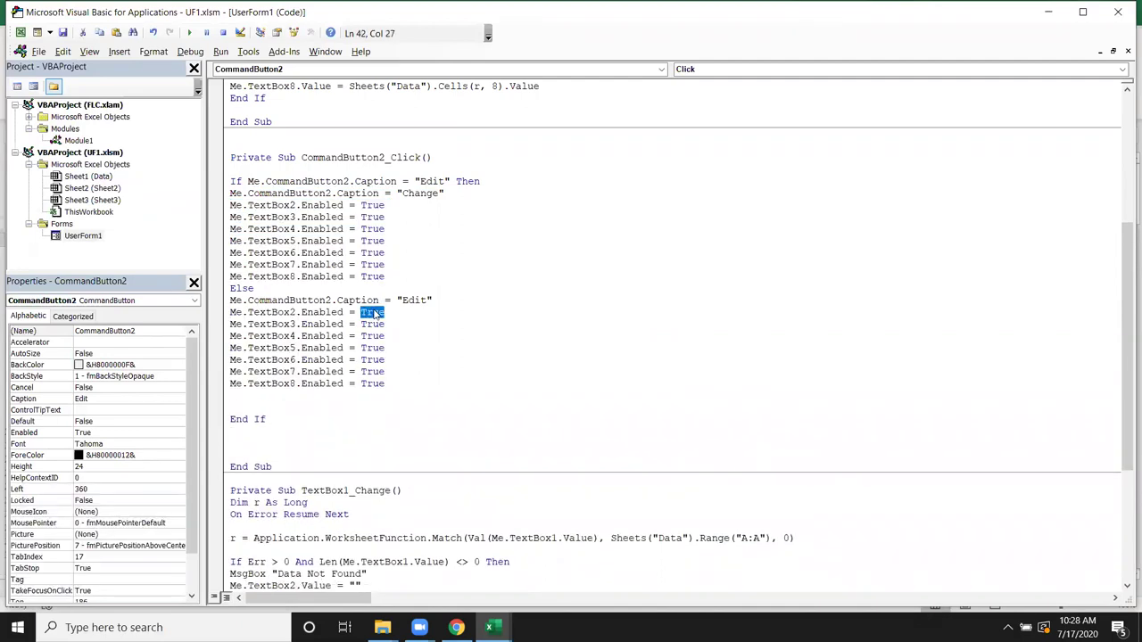
text(fa)
text(se)
click(393, 331)
double_click(386, 312)
double_click(375, 324)
key(ctrl+v)
double_click(382, 335)
key(ctrl+v)
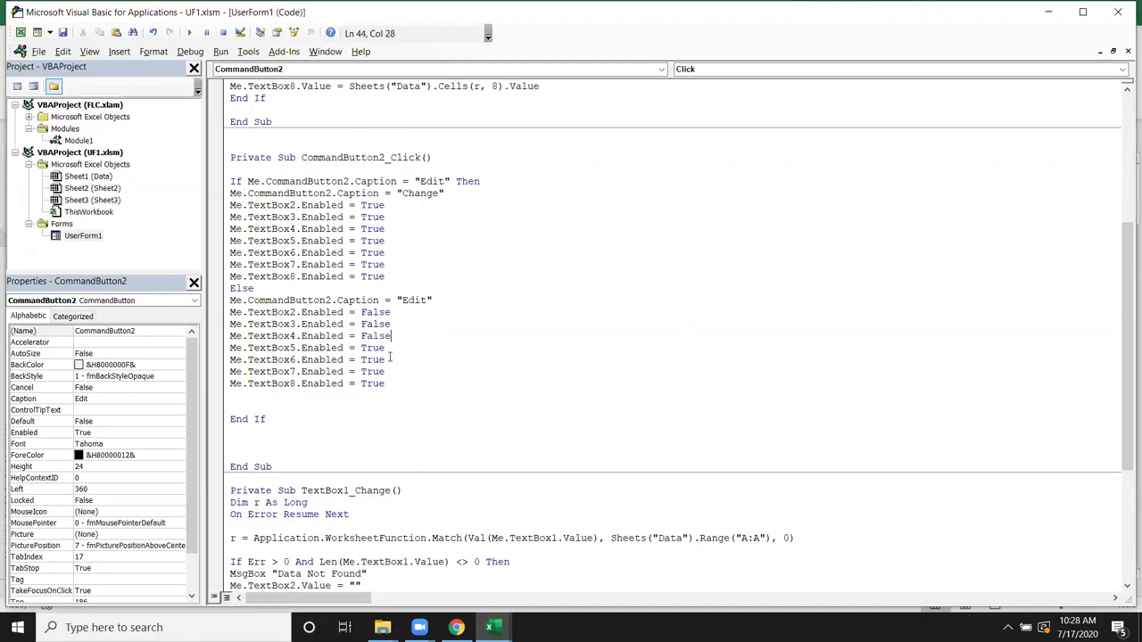
double_click(374, 348)
key(ctrl+v)
double_click(375, 360)
key(ctrl+v)
double_click(382, 371)
key(ctrl+v)
double_click(382, 384)
key(ctrl+v)
click(379, 404)
key(alt+F11)
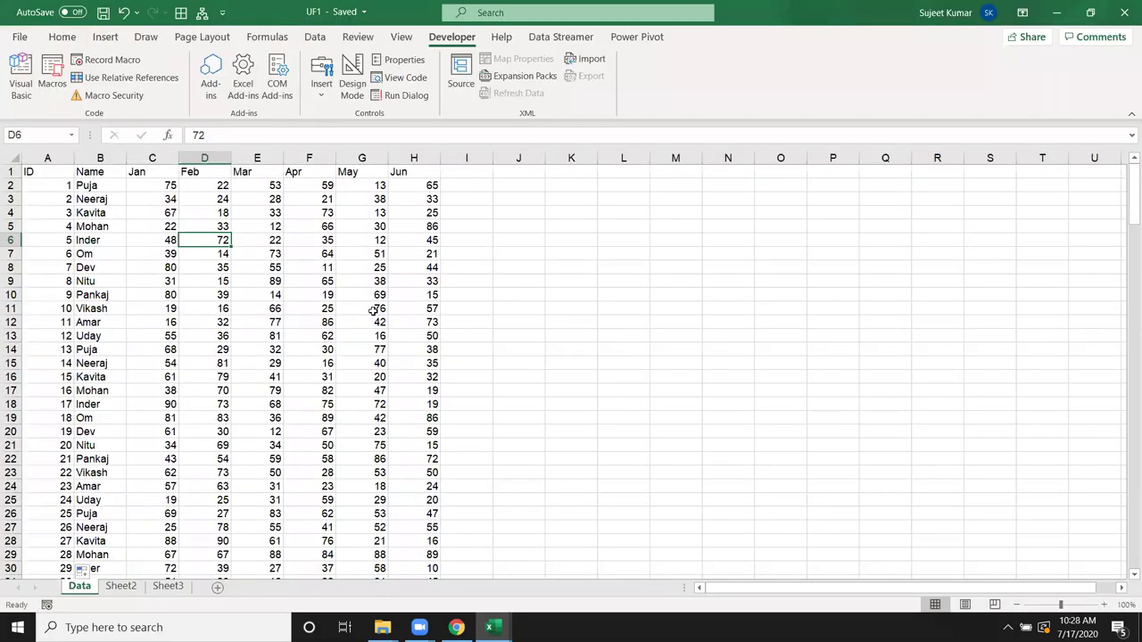
Step: Reload the Advanced Excel Training - IPT member list in Chrome, then switch to the Gmail inbox
click(456, 627)
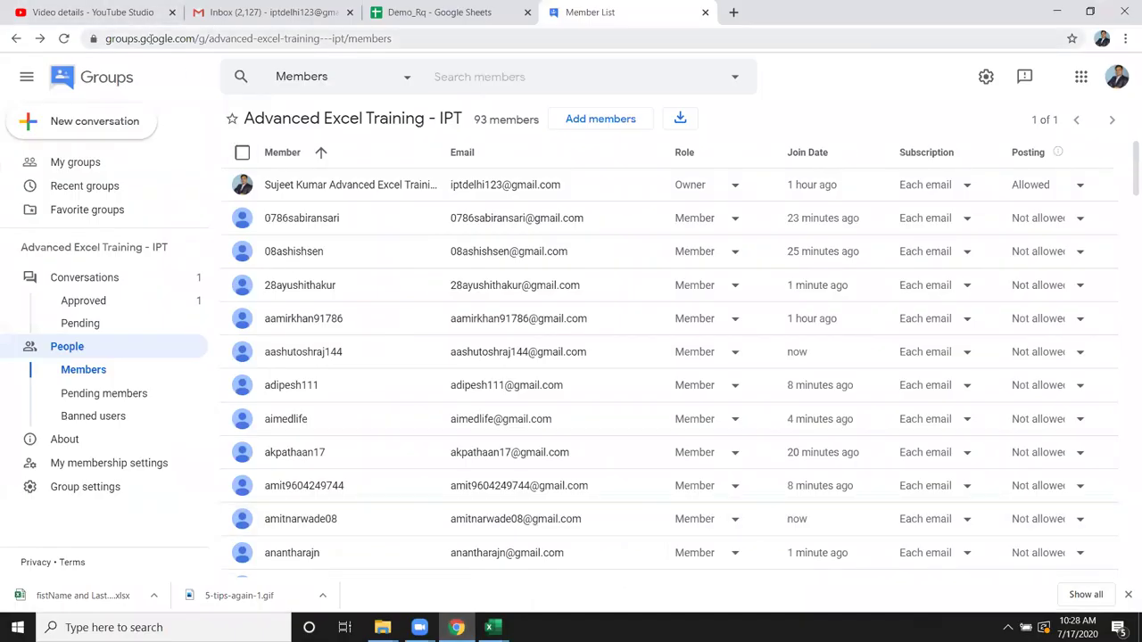
key(F5)
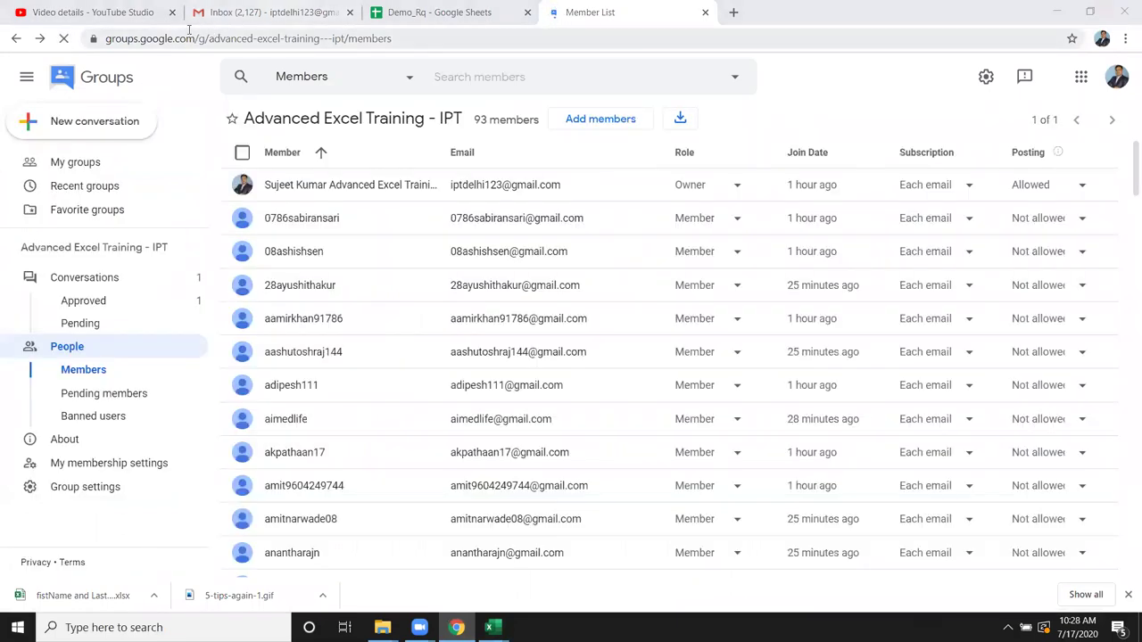
click(194, 21)
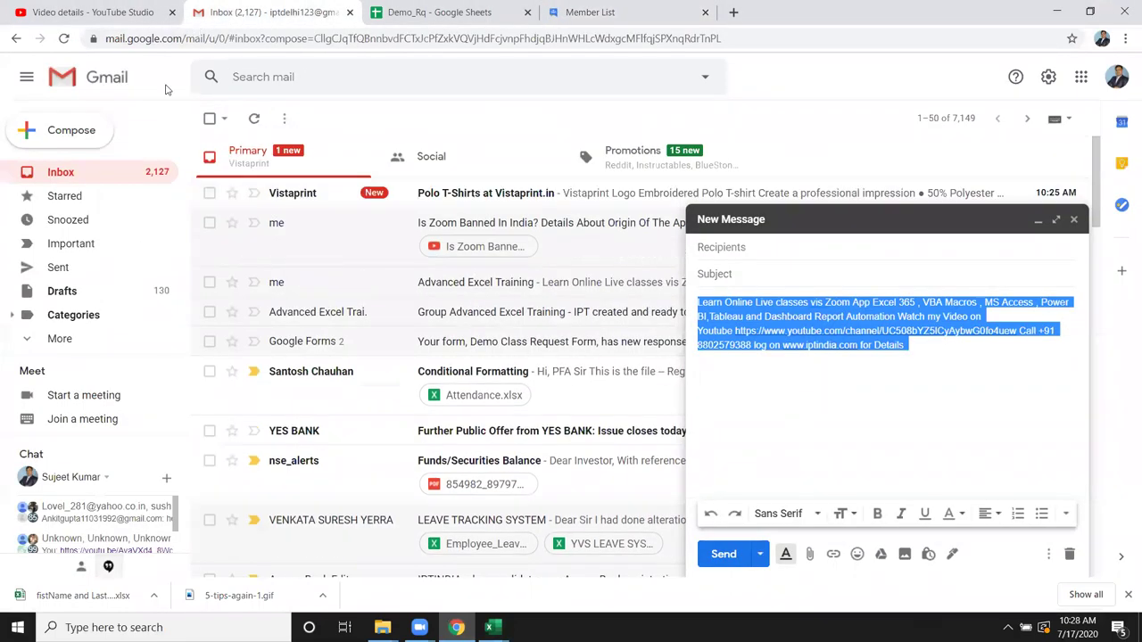
Step: Start a new email to a suggested contact with the subject 'form'
click(80, 129)
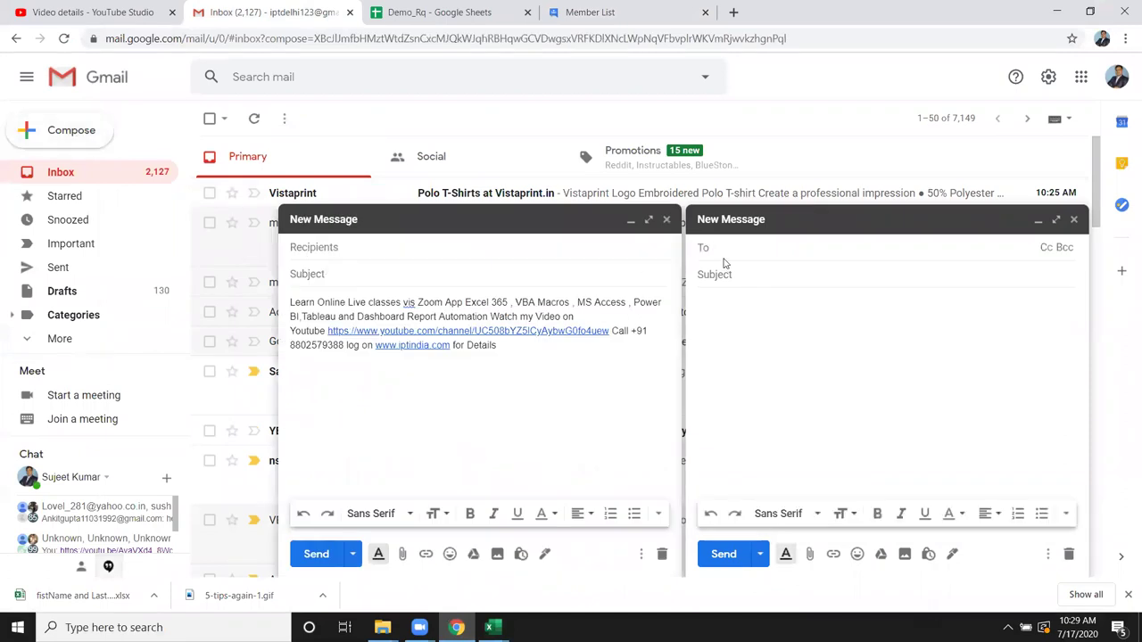
text(ki)
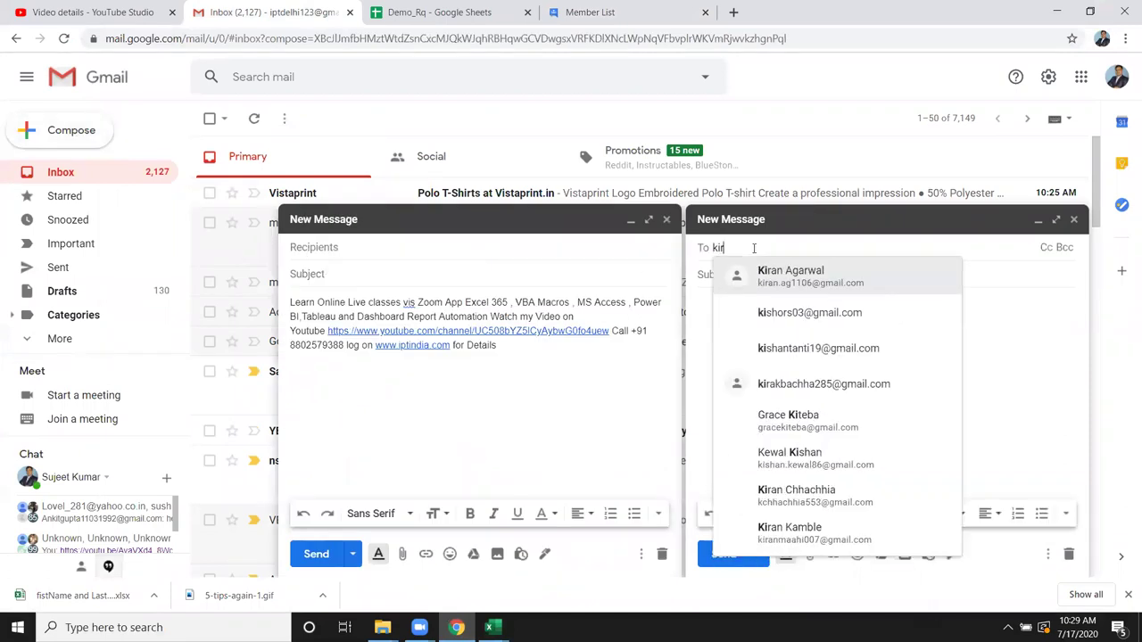
text(r)
click(757, 275)
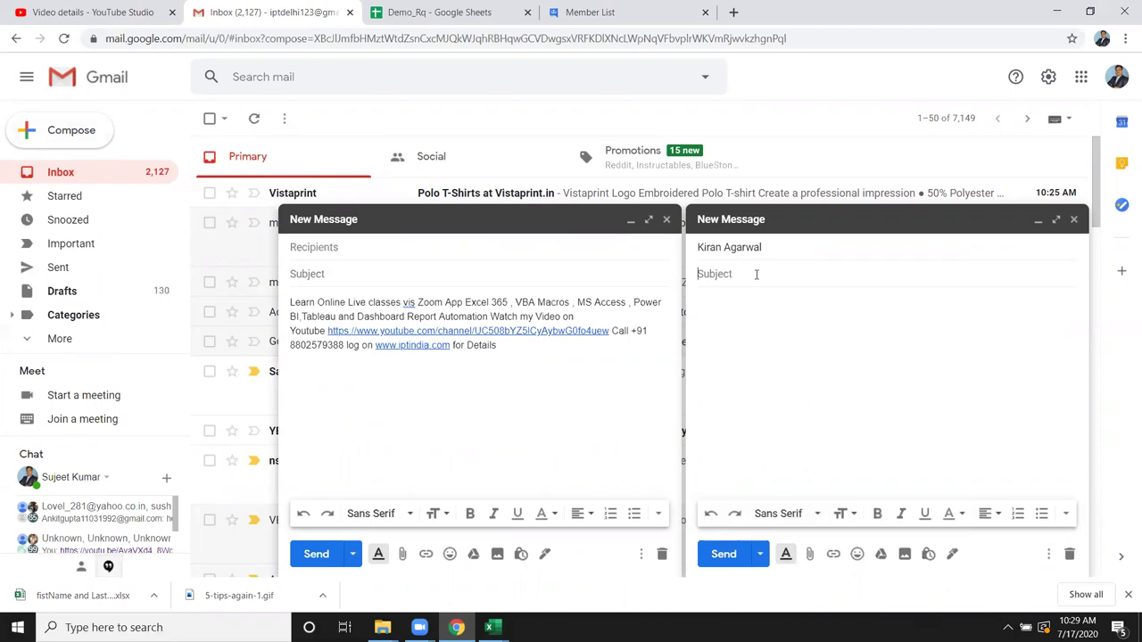
text(form)
click(811, 352)
Step: Attach UF1.xlsm from the Documents folder and send the email
click(811, 554)
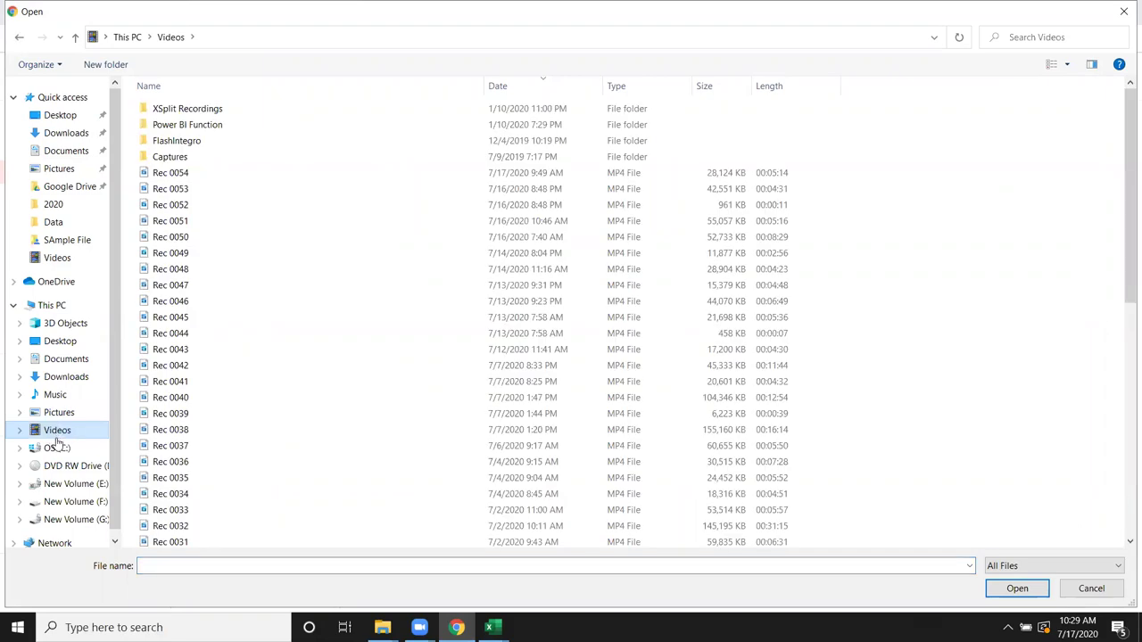
click(56, 380)
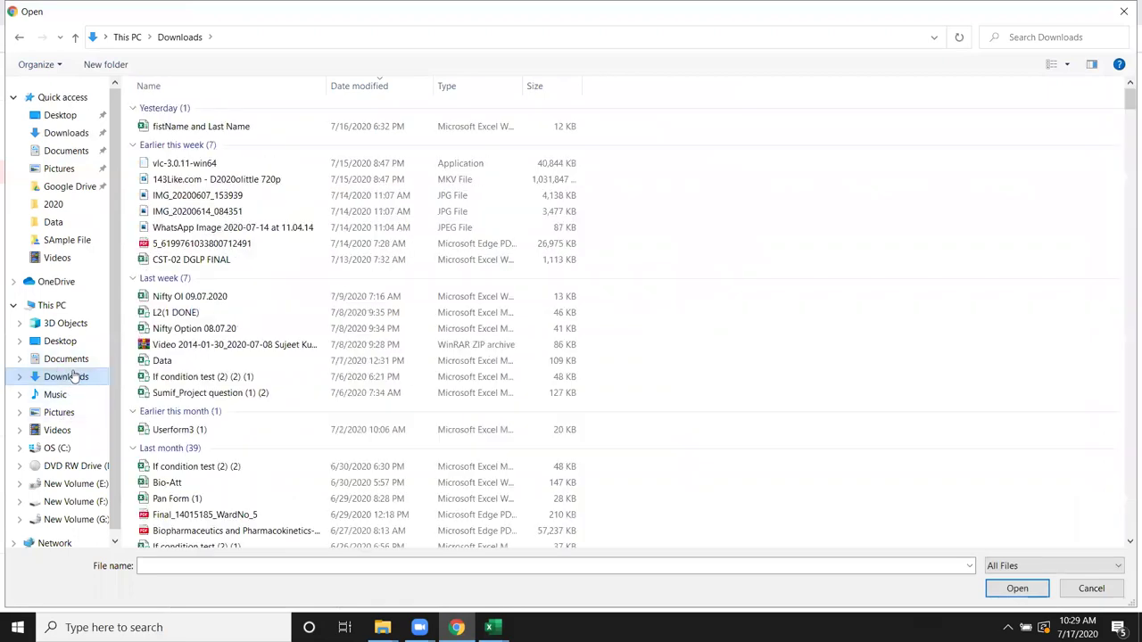
click(67, 360)
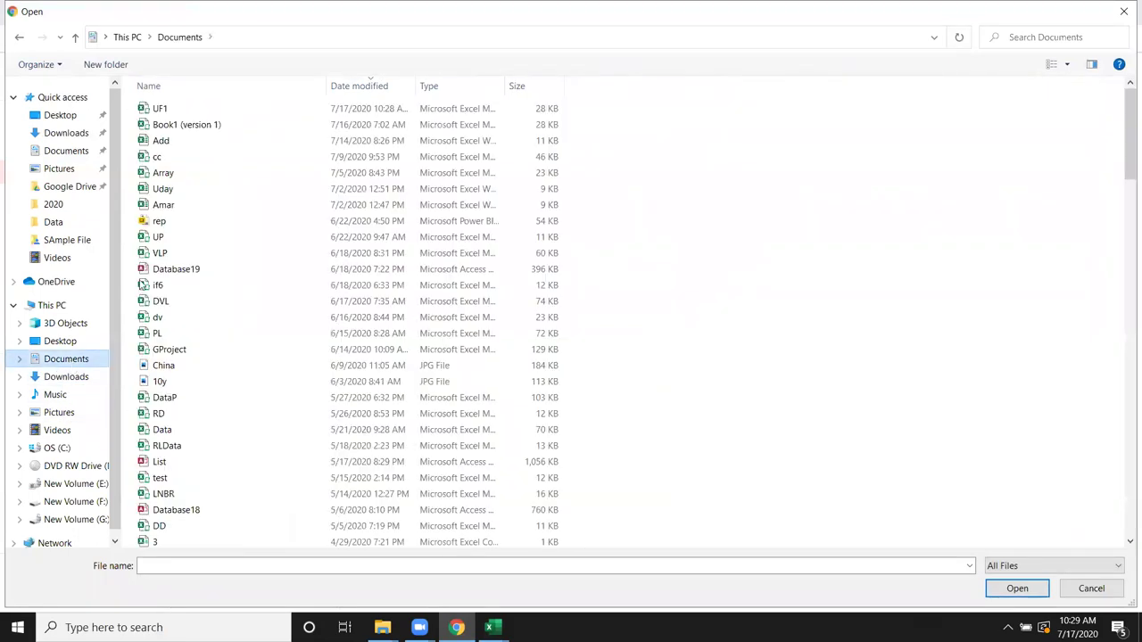
click(169, 124)
double_click(166, 109)
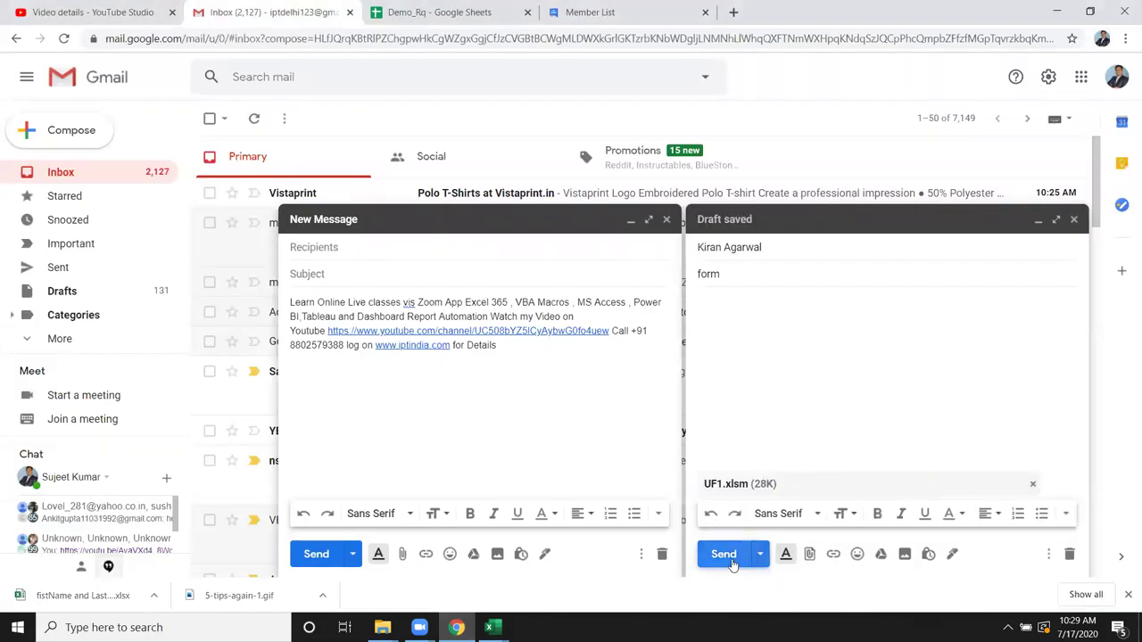
click(726, 555)
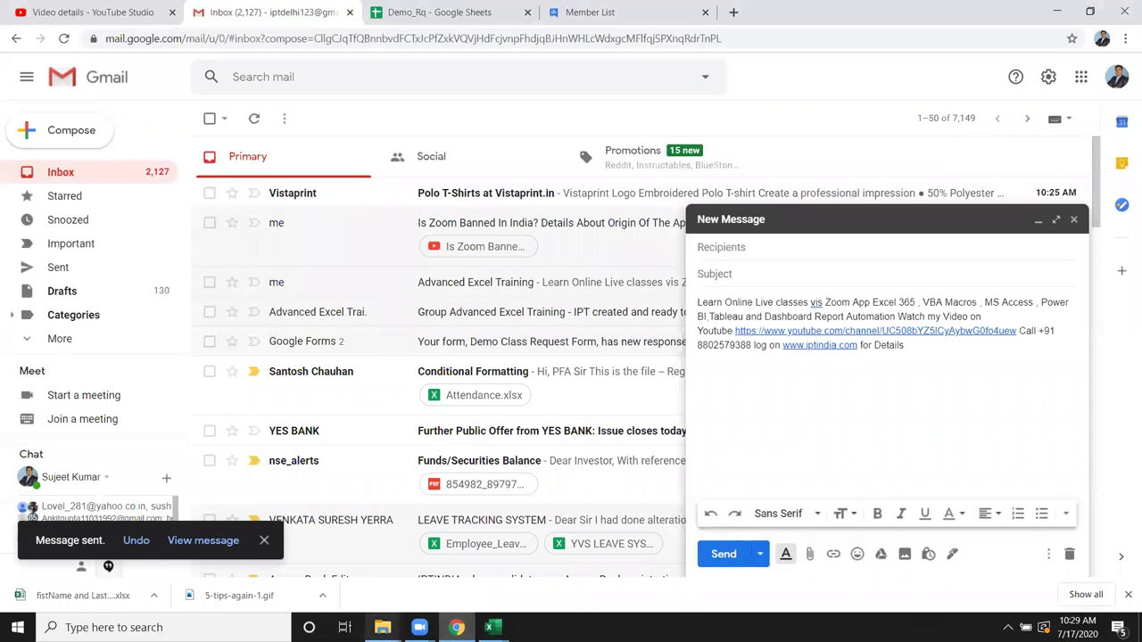